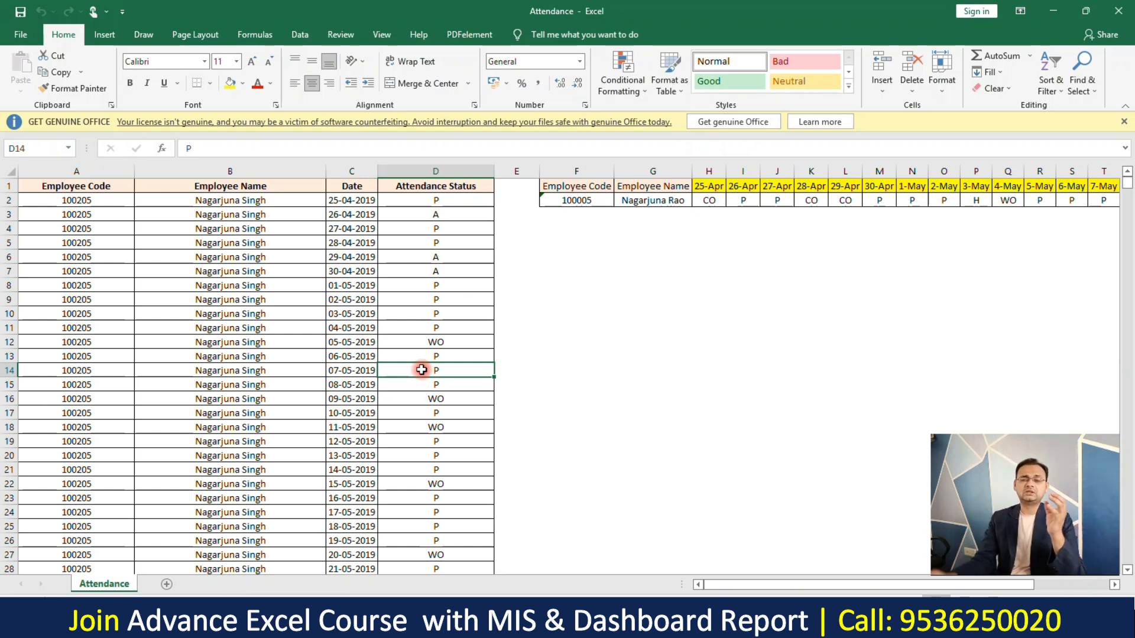
Examine the vertical attendance list's employee code, employee name, date and attendance status columns across several employees' records.
{"action": "left_click_drag", "start_coordinate": [109, 187], "coordinate": [441, 440]}
{"action": "left_click_drag", "start_coordinate": [84, 175], "coordinate": [354, 171]}
{"action": "left_click_drag", "start_coordinate": [435, 200], "coordinate": [436, 399]}
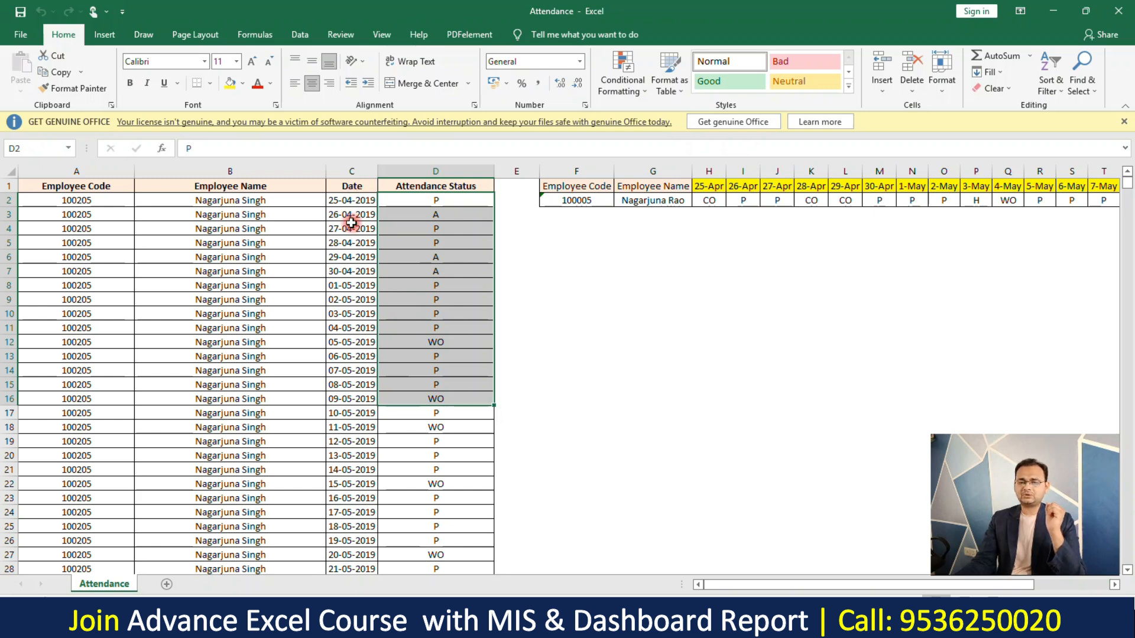
{"action": "left_click", "coordinate": [360, 200]}
{"action": "left_click_drag", "start_coordinate": [278, 185], "coordinate": [253, 414]}
{"action": "left_click_drag", "start_coordinate": [358, 202], "coordinate": [355, 456]}
{"action": "left_click_drag", "start_coordinate": [479, 200], "coordinate": [454, 540]}
{"action": "left_click_drag", "start_coordinate": [1125, 187], "coordinate": [1125, 196]}
{"action": "left_click_drag", "start_coordinate": [271, 228], "coordinate": [277, 314]}
{"action": "left_click_drag", "start_coordinate": [364, 229], "coordinate": [363, 298]}
{"action": "left_click_drag", "start_coordinate": [433, 215], "coordinate": [440, 413]}
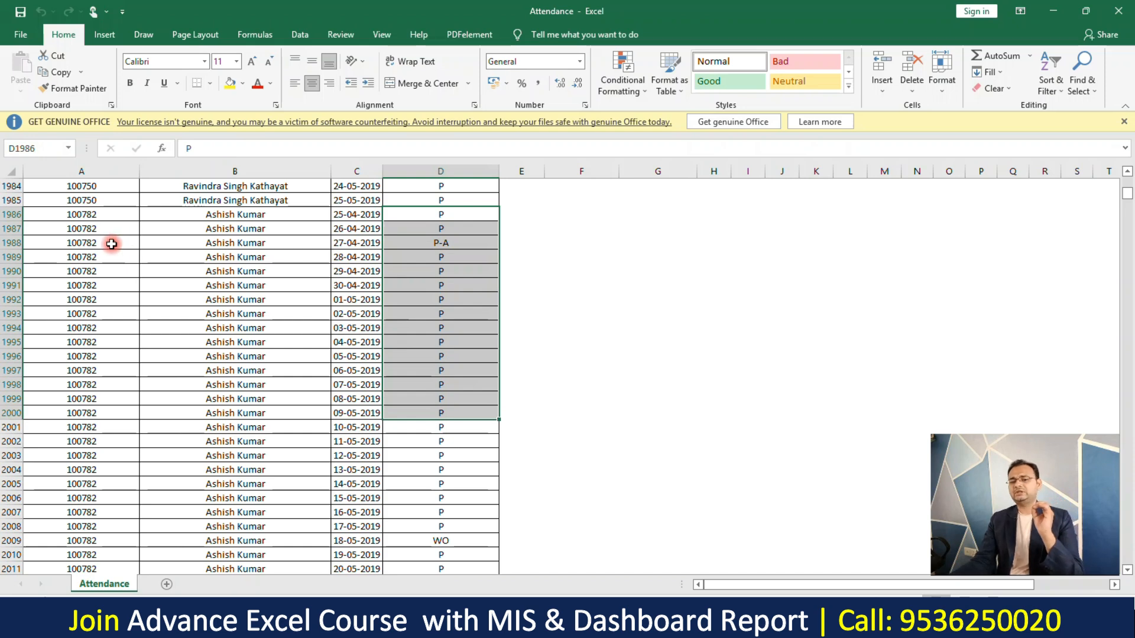
{"action": "left_click", "coordinate": [443, 339]}
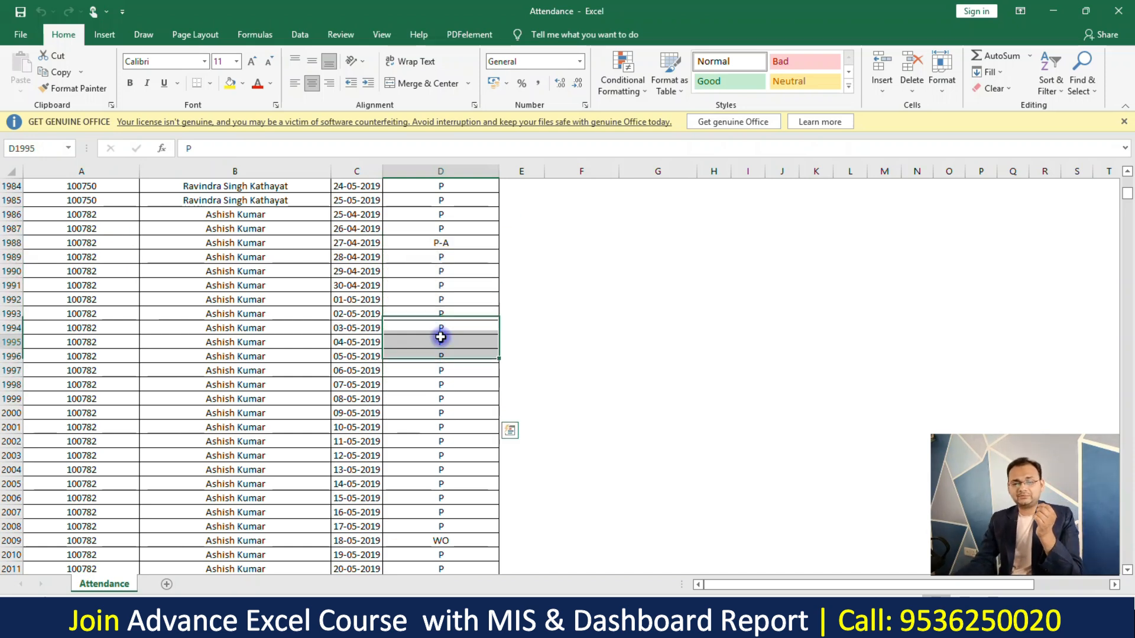
{"action": "left_click", "coordinate": [464, 306]}
{"action": "left_click_drag", "start_coordinate": [1127, 195], "coordinate": [1125, 177]}
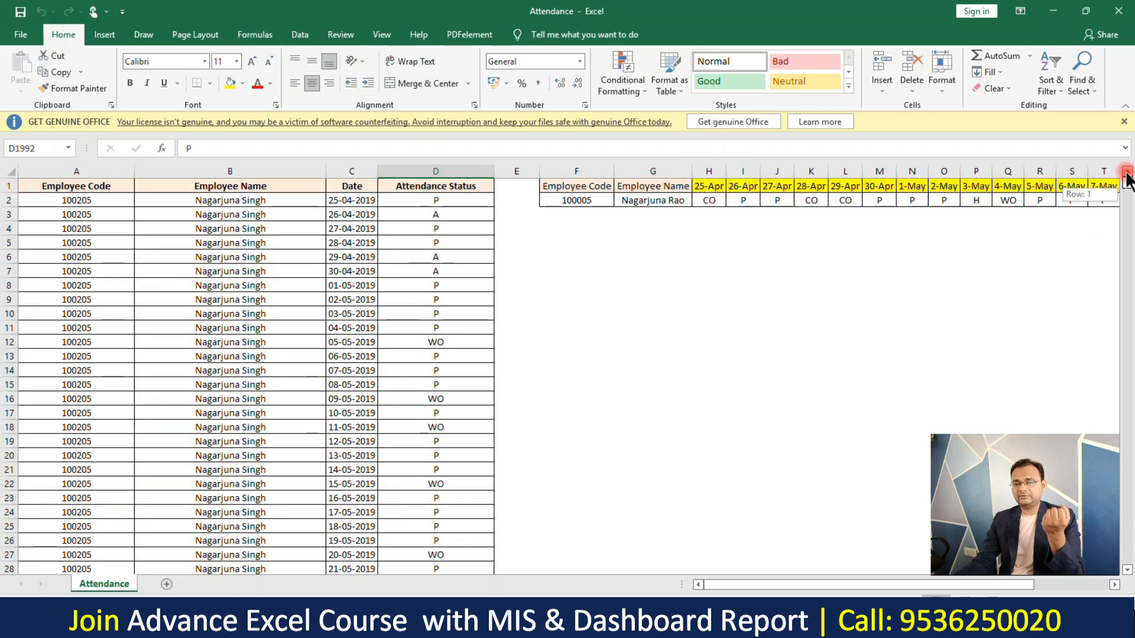
Compare the horizontal sample layout, with dates from 25-Apr to 25-May across one row, with the attendance list down to its last record.
{"action": "left_click", "coordinate": [589, 188]}
{"action": "mouse_move", "coordinate": [590, 188]}
{"action": "left_mouse_down"}
{"action": "mouse_move", "coordinate": [1130, 188]}
{"action": "mouse_move", "coordinate": [1117, 187]}
{"action": "left_mouse_up"}
{"action": "left_click_drag", "start_coordinate": [147, 205], "coordinate": [925, 204]}
{"action": "left_click_drag", "start_coordinate": [859, 243], "coordinate": [7, 239]}
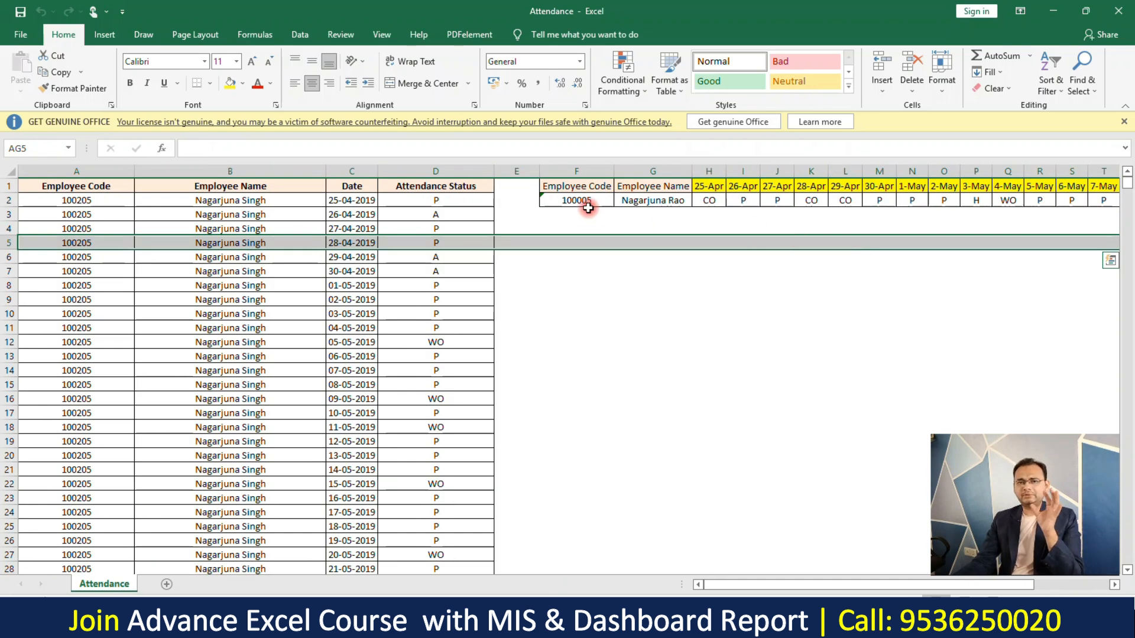
{"action": "left_click_drag", "start_coordinate": [463, 171], "coordinate": [29, 171]}
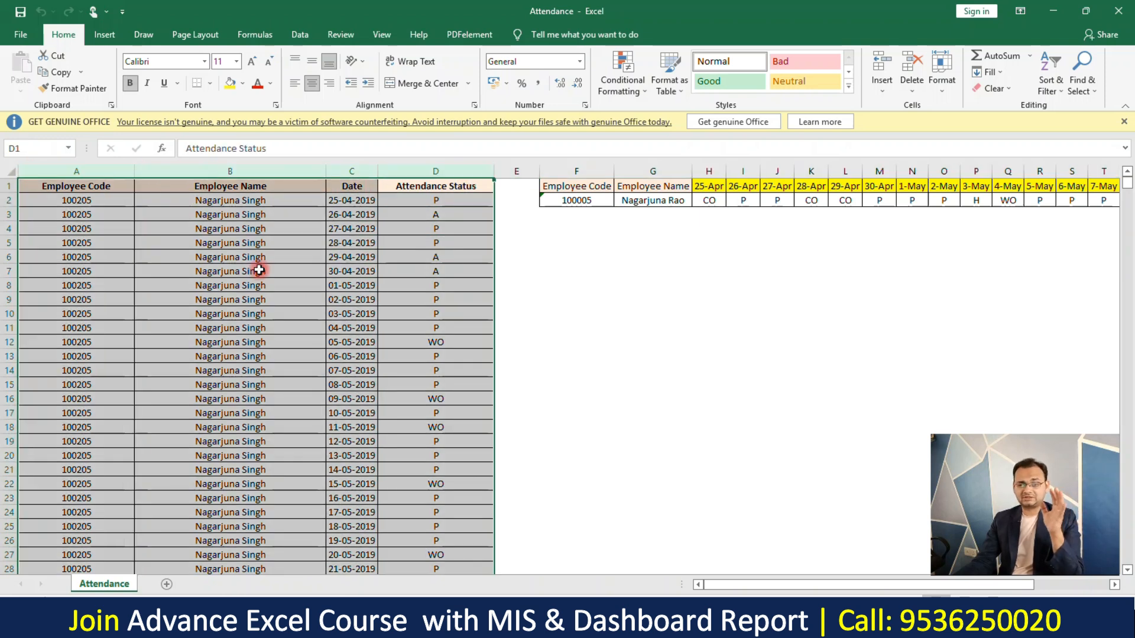
{"action": "left_click_drag", "start_coordinate": [452, 242], "coordinate": [95, 397]}
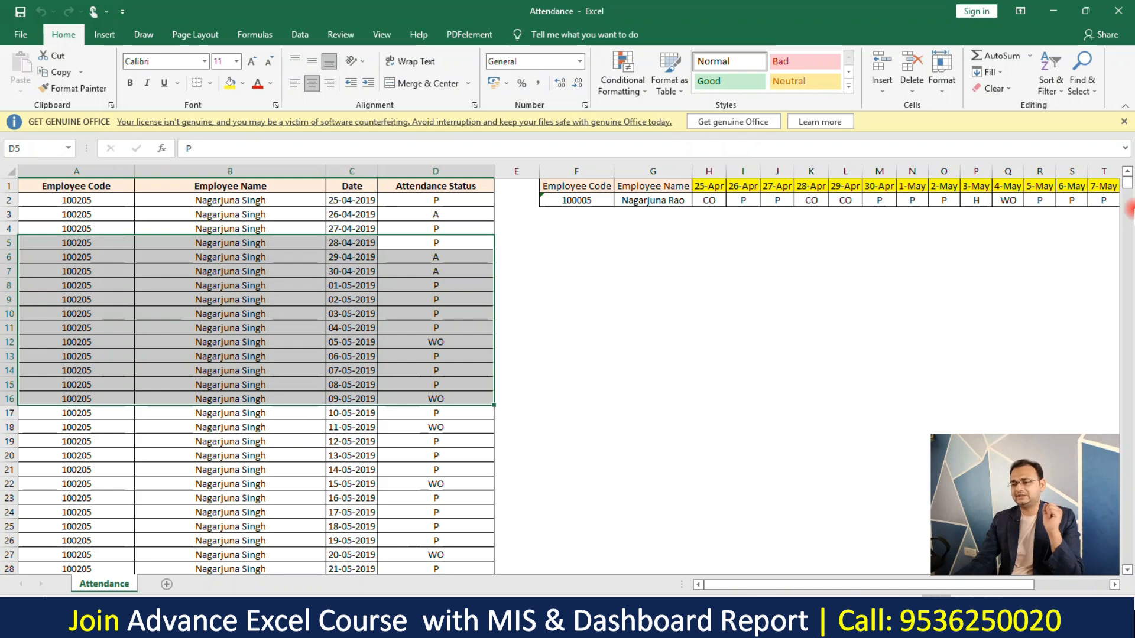
{"action": "left_click_drag", "start_coordinate": [1129, 189], "coordinate": [1121, 559]}
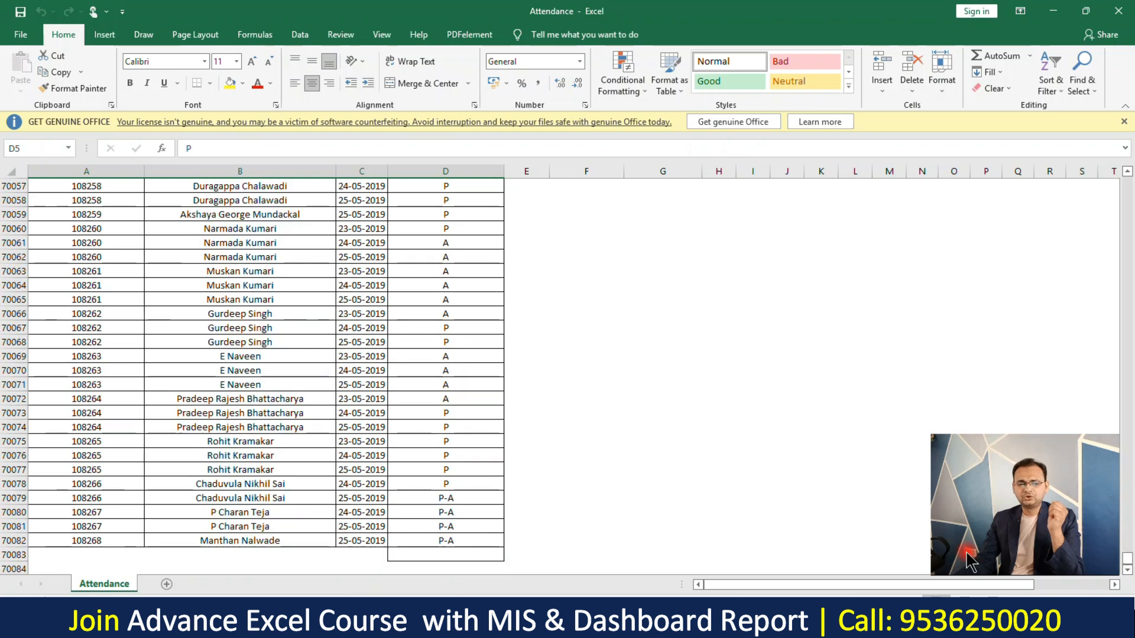
{"action": "left_click", "coordinate": [15, 540]}
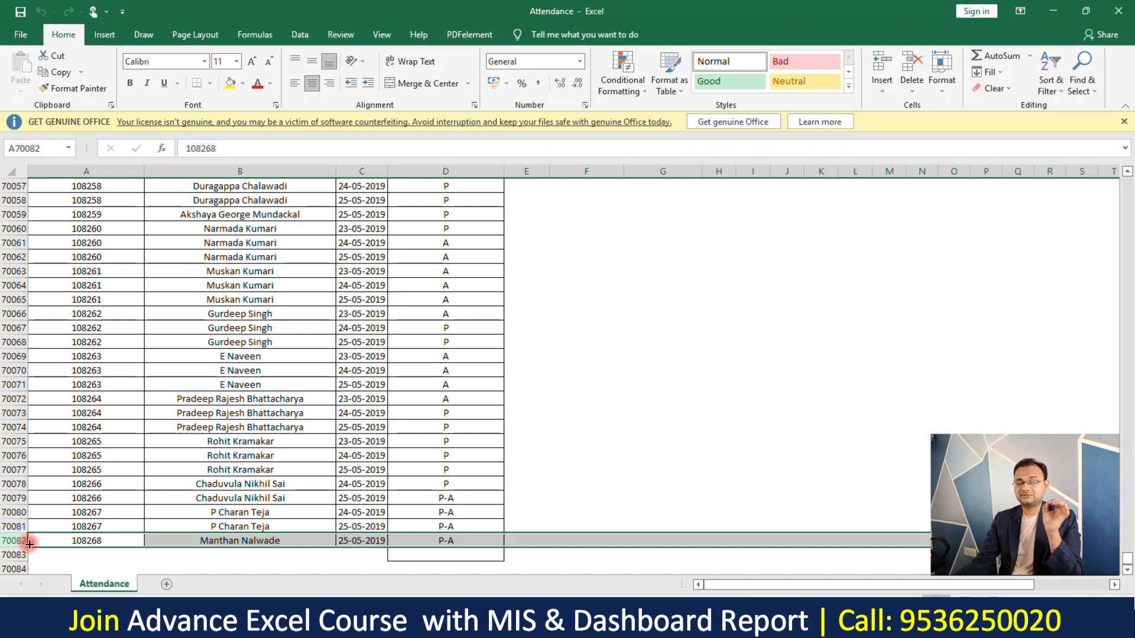
{"action": "left_click_drag", "start_coordinate": [74, 541], "coordinate": [471, 286]}
{"action": "left_click", "coordinate": [471, 286]}
{"action": "left_click_drag", "start_coordinate": [1129, 556], "coordinate": [1129, 138]}
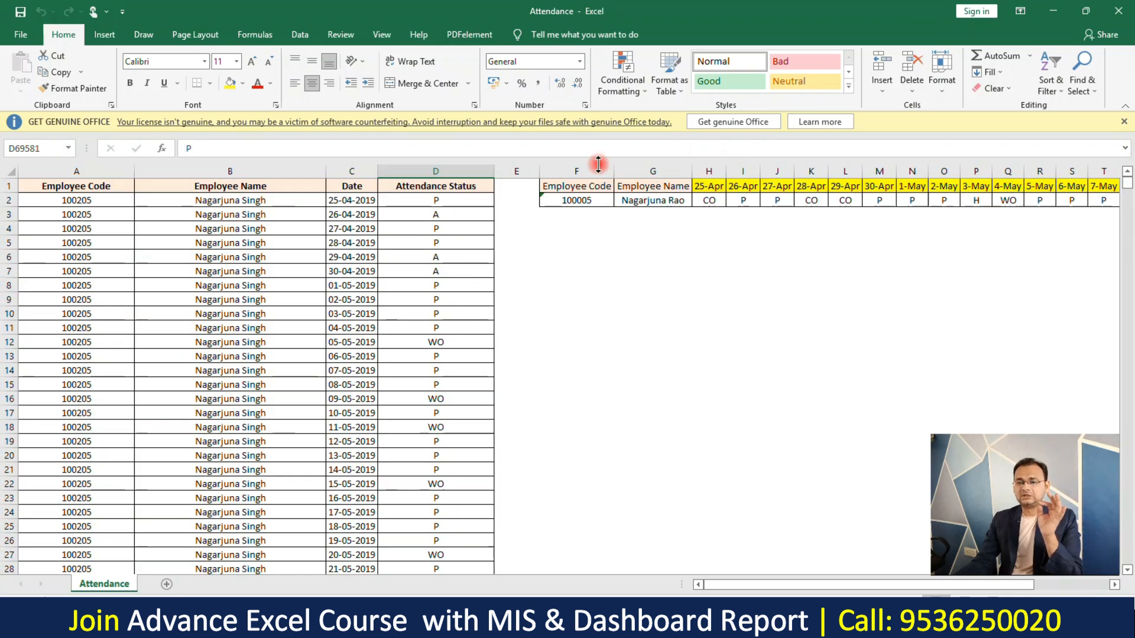
{"action": "left_click_drag", "start_coordinate": [599, 181], "coordinate": [1076, 210]}
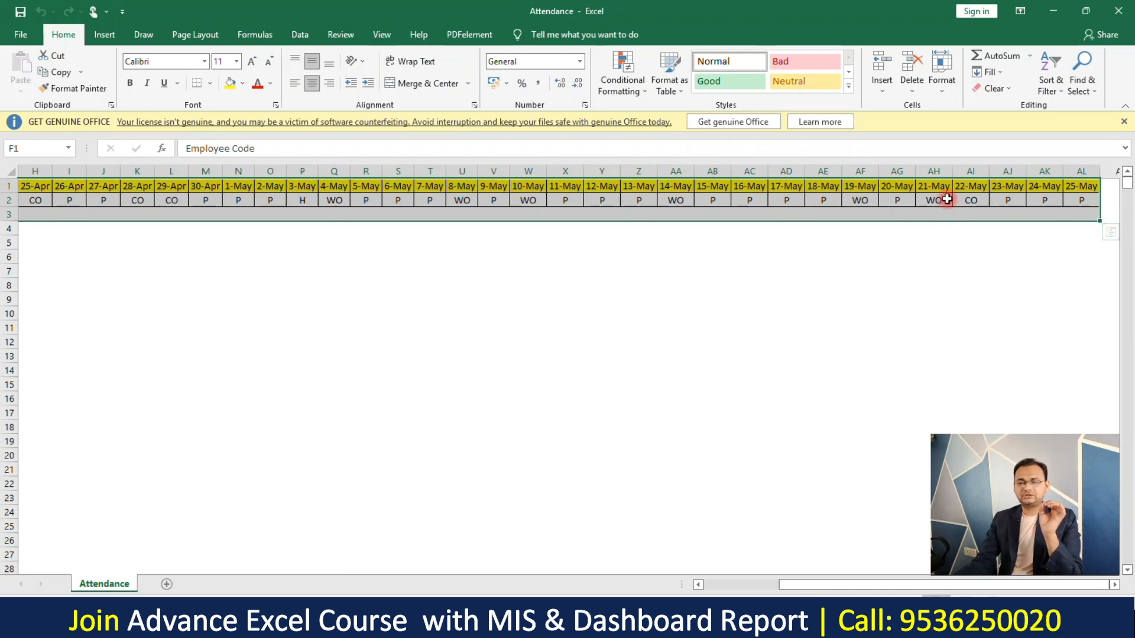
{"action": "left_click_drag", "start_coordinate": [1064, 199], "coordinate": [3, 184]}
{"action": "left_click", "coordinate": [306, 270]}
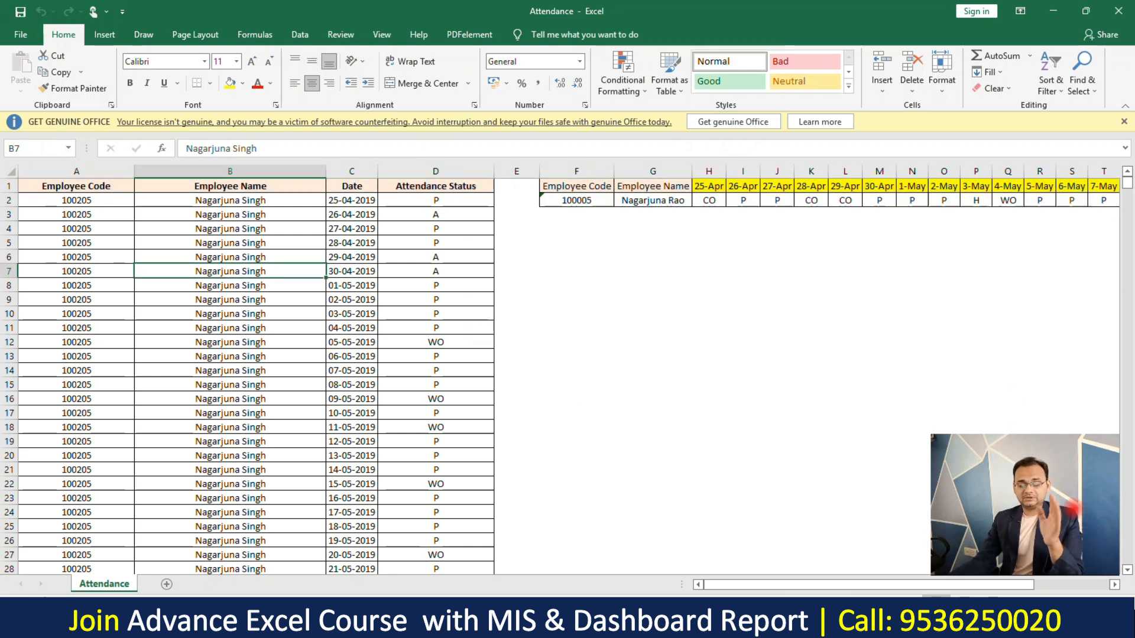
{"action": "left_click", "coordinate": [327, 358]}
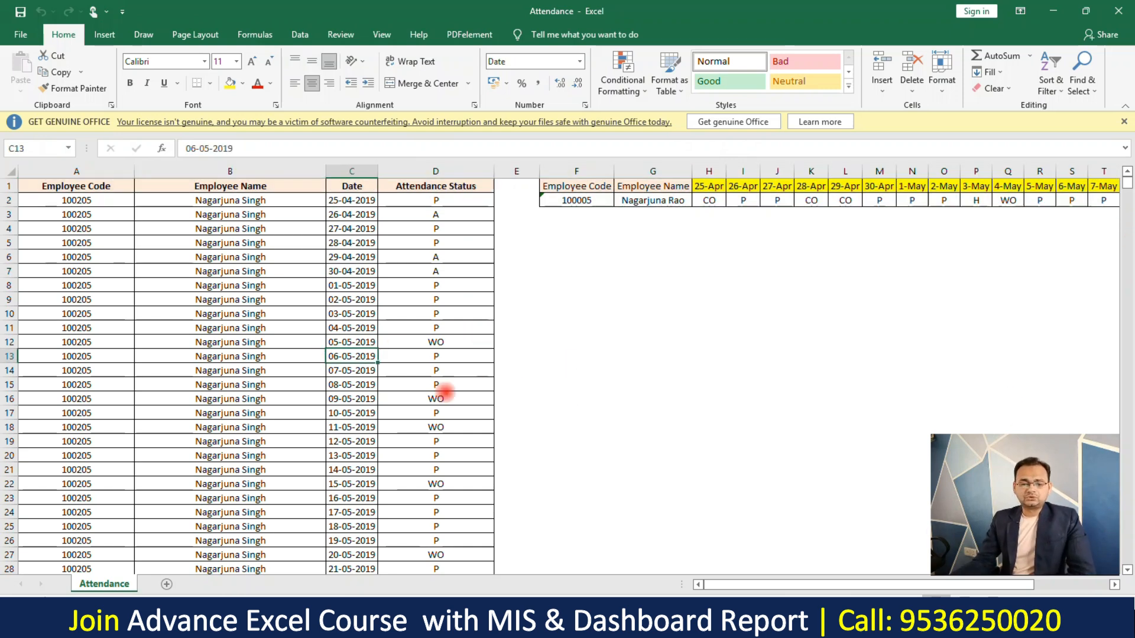
{"action": "left_click", "coordinate": [446, 271]}
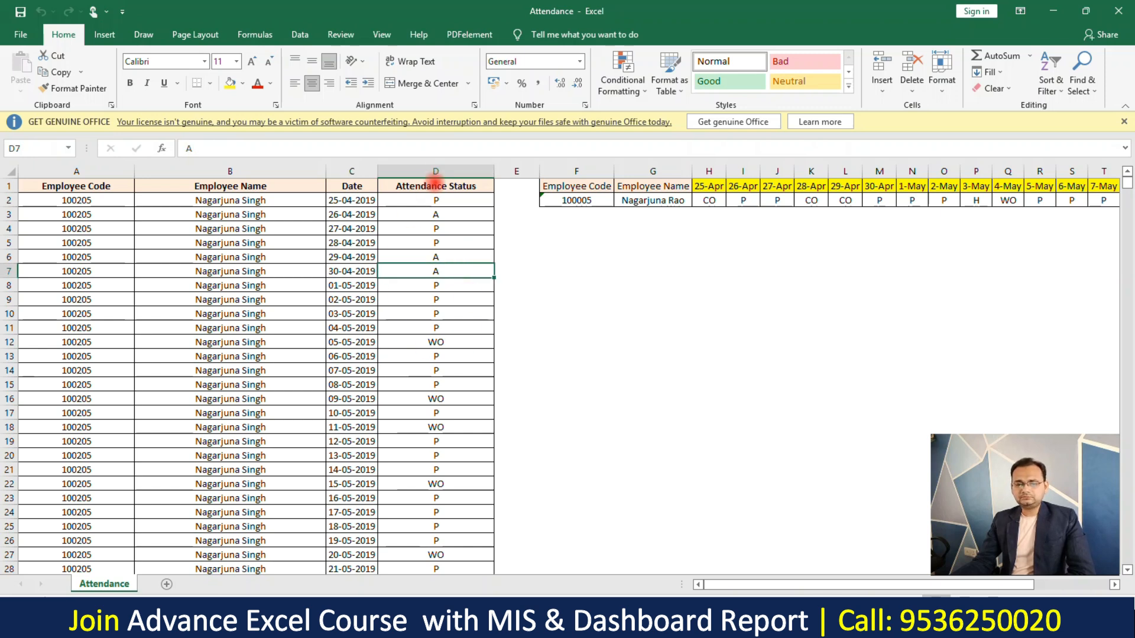
Create a PivotTable on a new worksheet from the complete attendance list in columns A to D.
{"action": "left_click", "coordinate": [435, 185]}
{"action": "key", "text": "ctrl+shift+Down"}
{"action": "key", "text": "ctrl+shift+Left"}
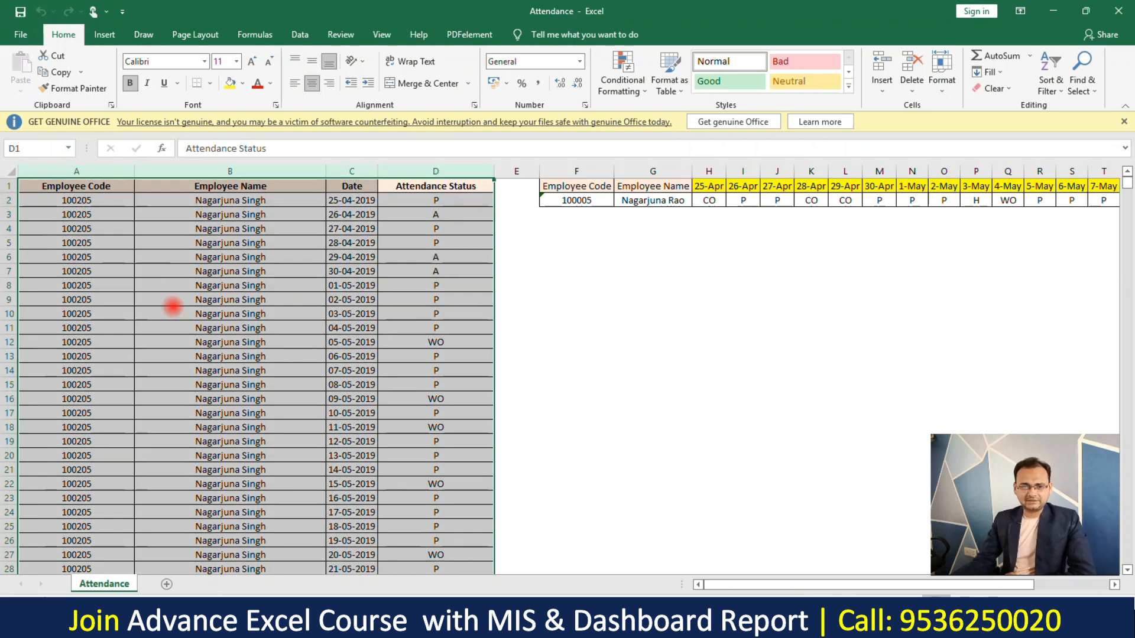
{"action": "left_click", "coordinate": [113, 39]}
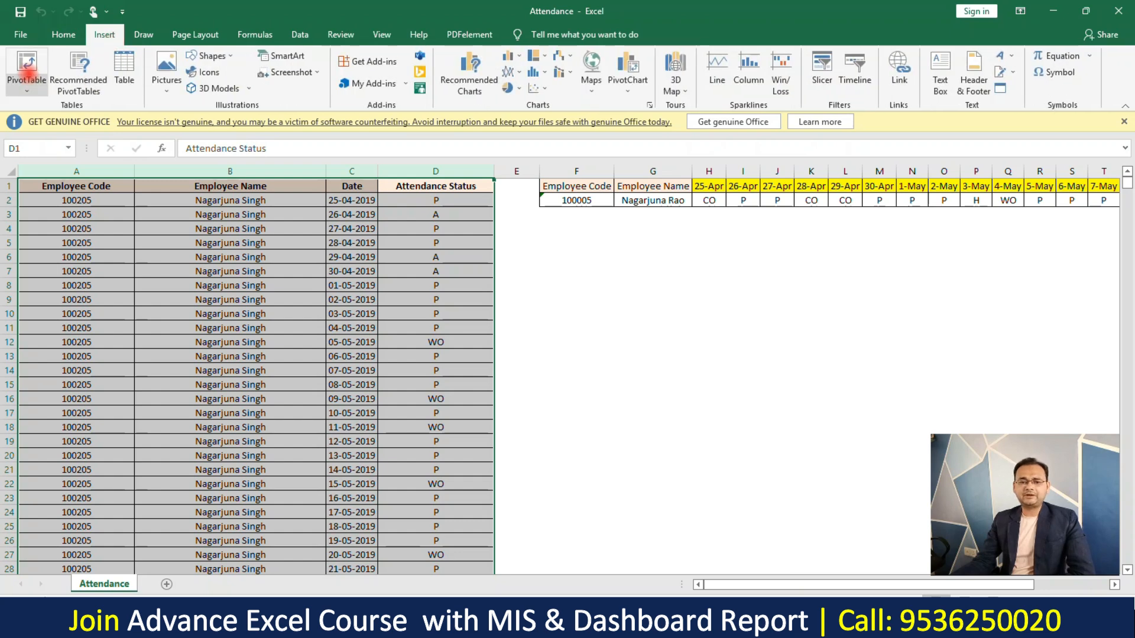
{"action": "left_click", "coordinate": [26, 62]}
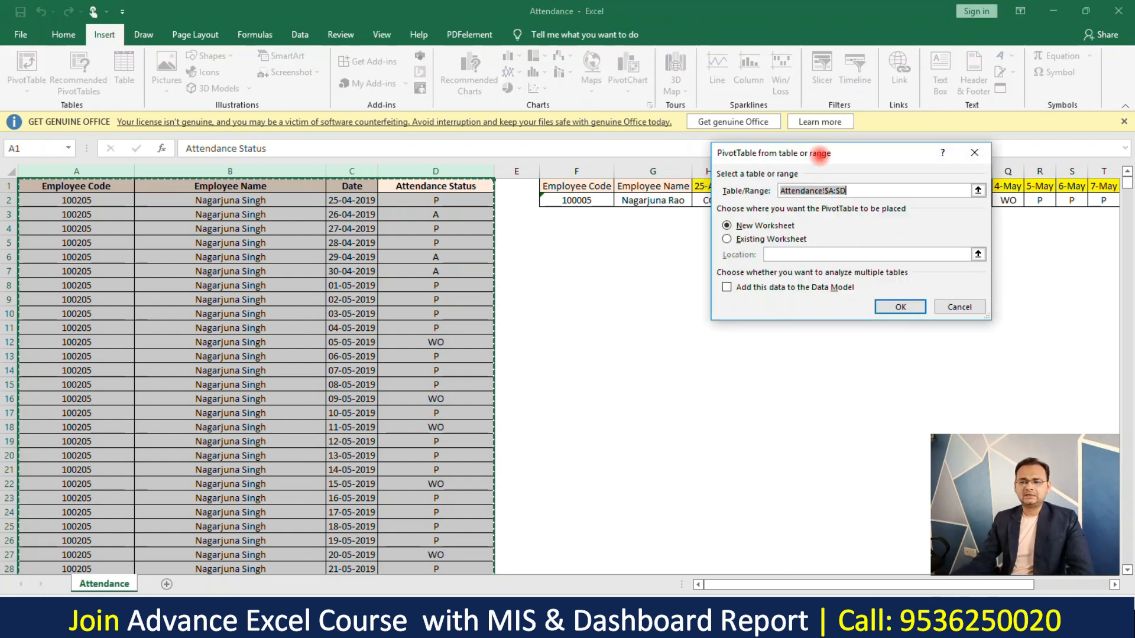
{"action": "left_click_drag", "start_coordinate": [819, 153], "coordinate": [701, 177]}
{"action": "left_click", "coordinate": [765, 330]}
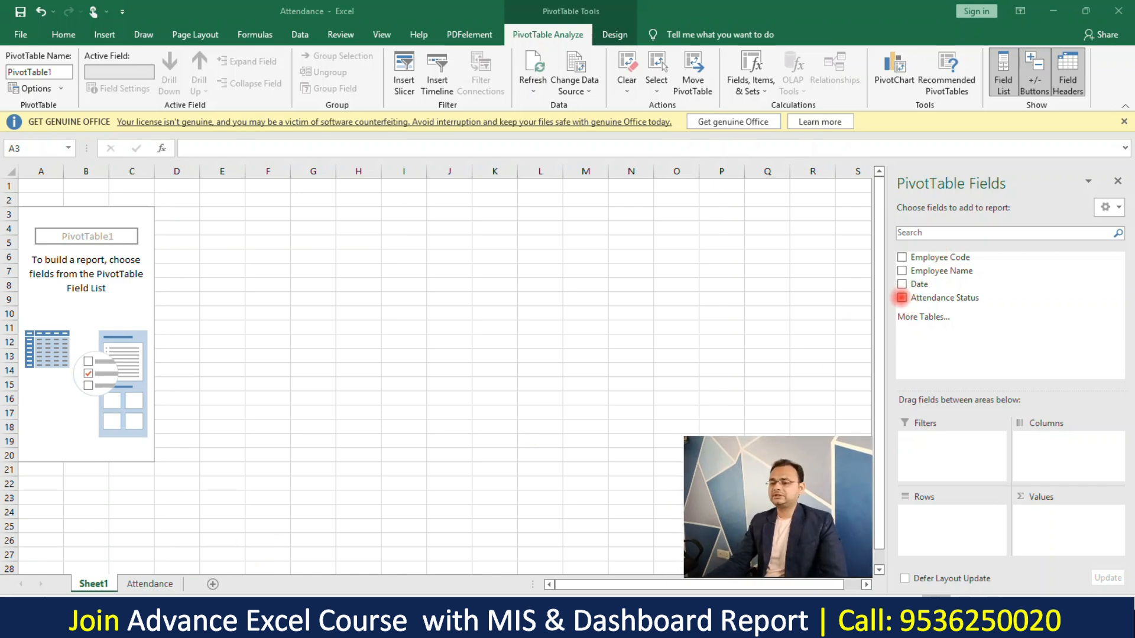
Add Employee Code and, beneath it, Employee Name as row fields of the PivotTable.
{"action": "left_click", "coordinate": [950, 258]}
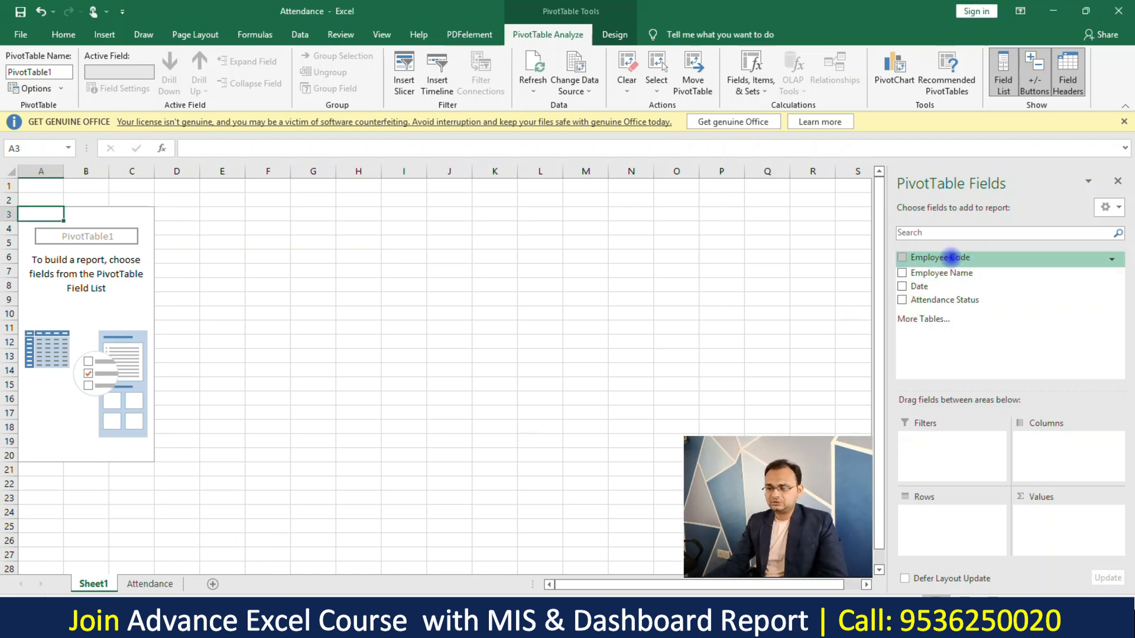
{"action": "left_click_drag", "start_coordinate": [953, 260], "coordinate": [961, 514]}
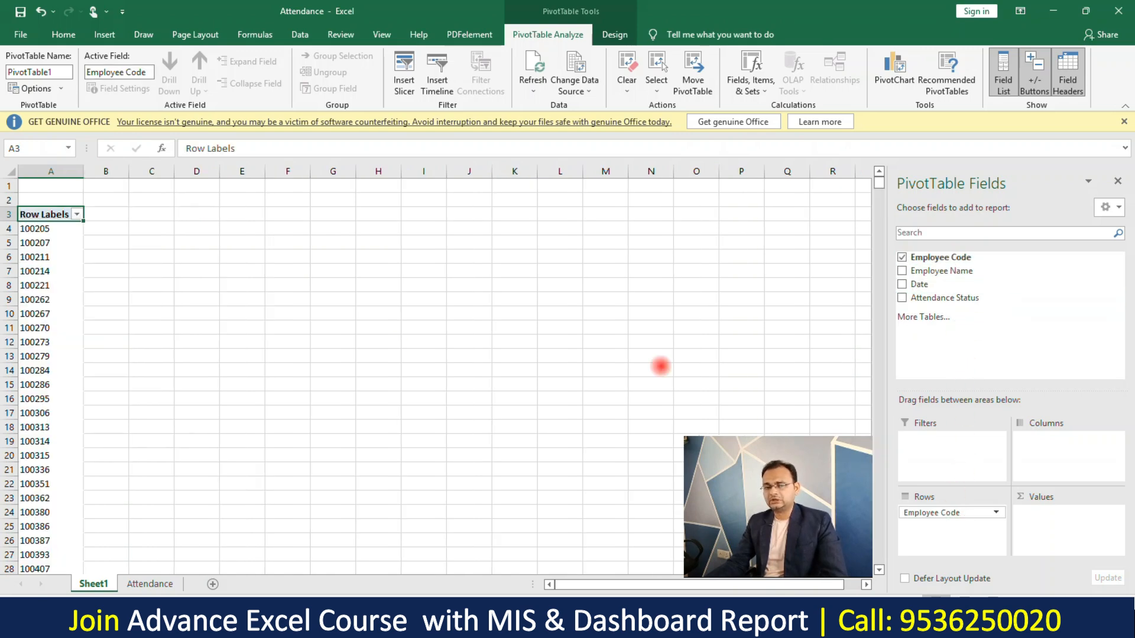
{"action": "left_click_drag", "start_coordinate": [56, 231], "coordinate": [63, 493]}
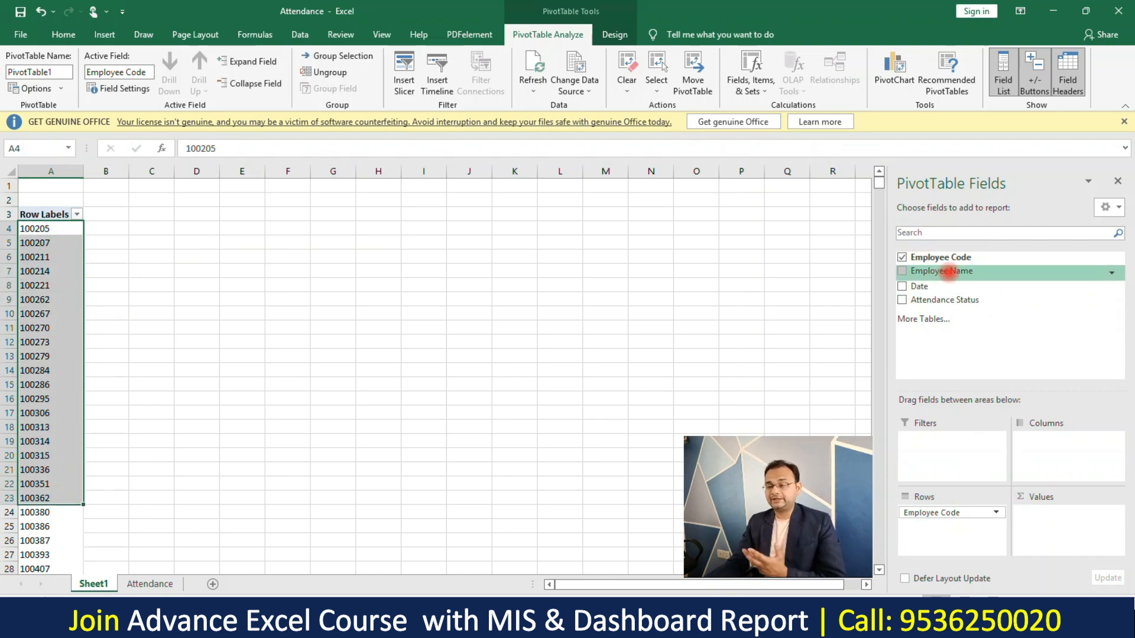
{"action": "left_click_drag", "start_coordinate": [949, 272], "coordinate": [945, 526]}
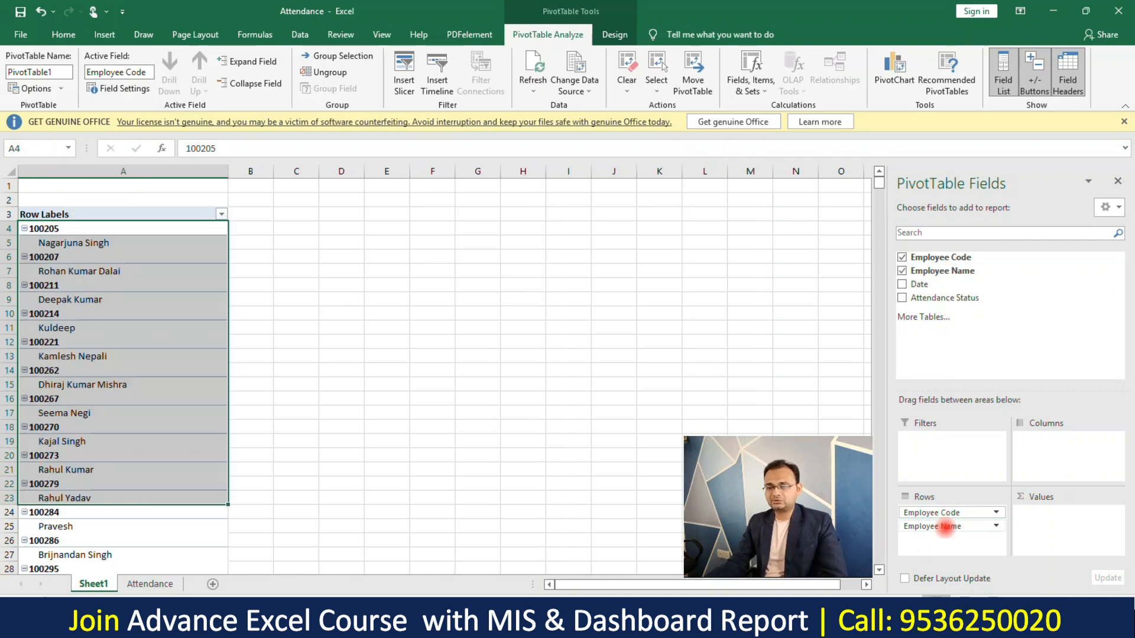
{"action": "left_click", "coordinate": [253, 242]}
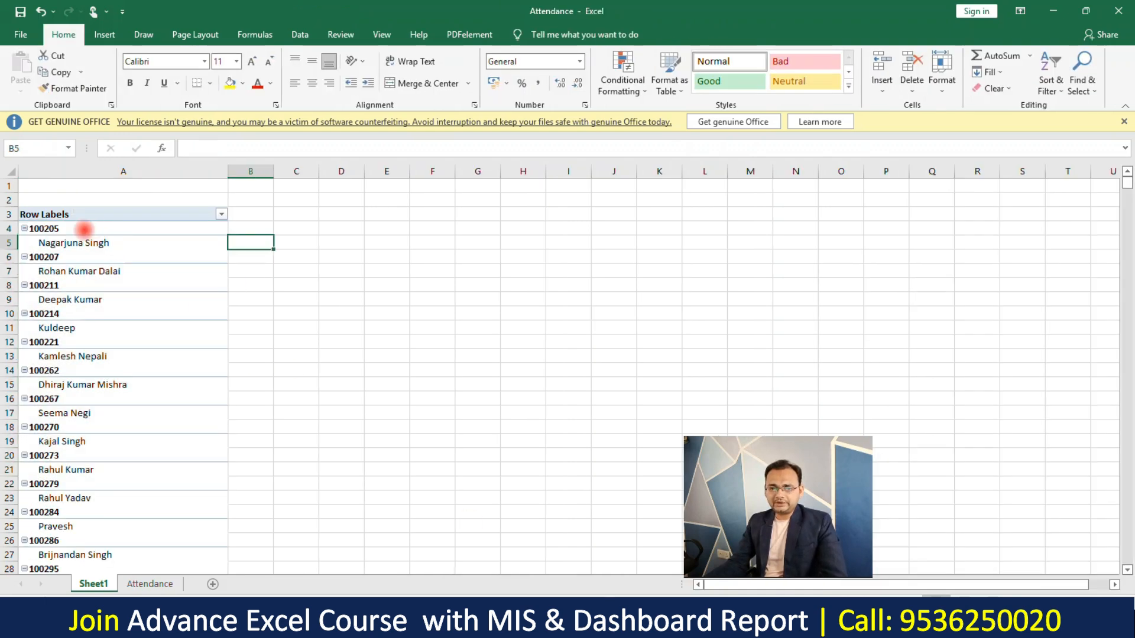
{"action": "left_click", "coordinate": [83, 228]}
{"action": "left_click", "coordinate": [93, 244]}
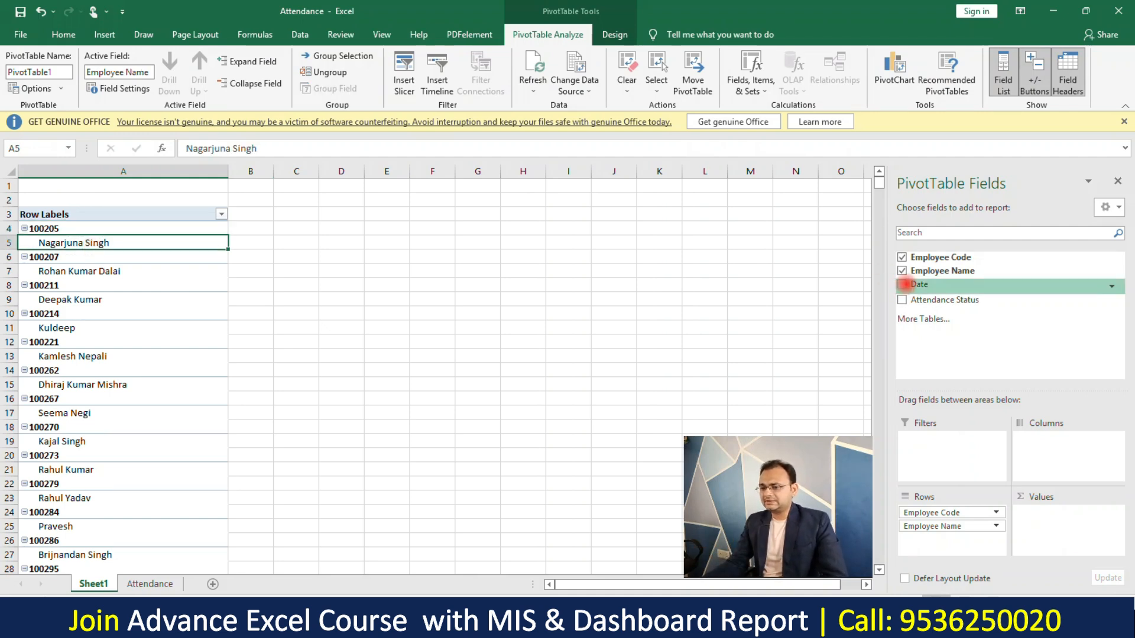
Add the Date field to the columns area of the PivotTable.
{"action": "left_click_drag", "start_coordinate": [246, 224], "coordinate": [535, 228]}
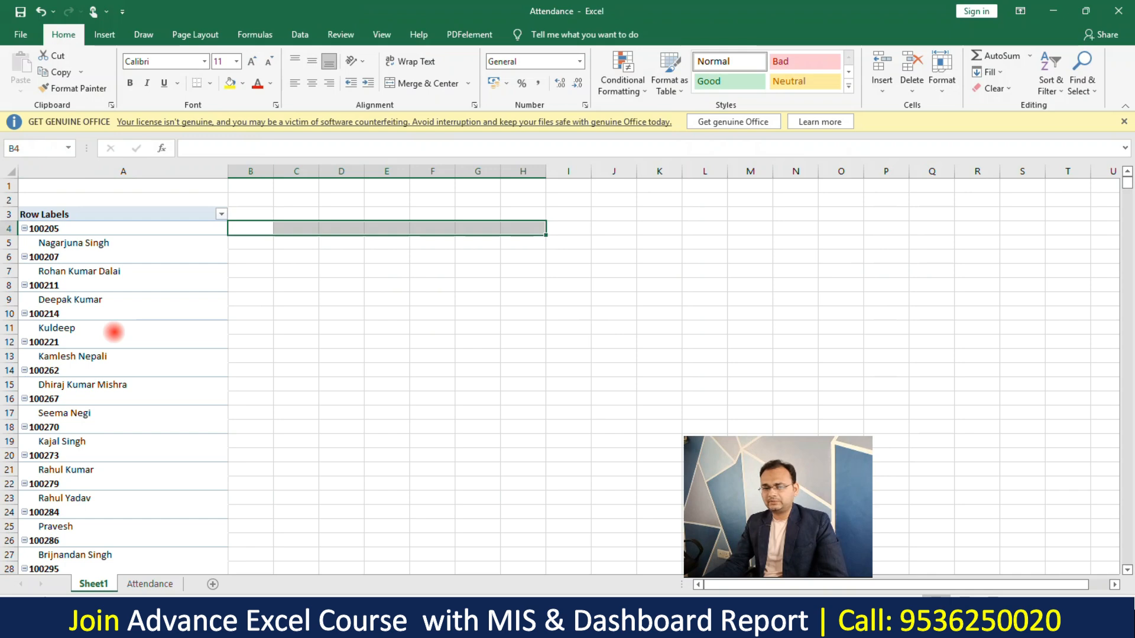
{"action": "left_click", "coordinate": [114, 329]}
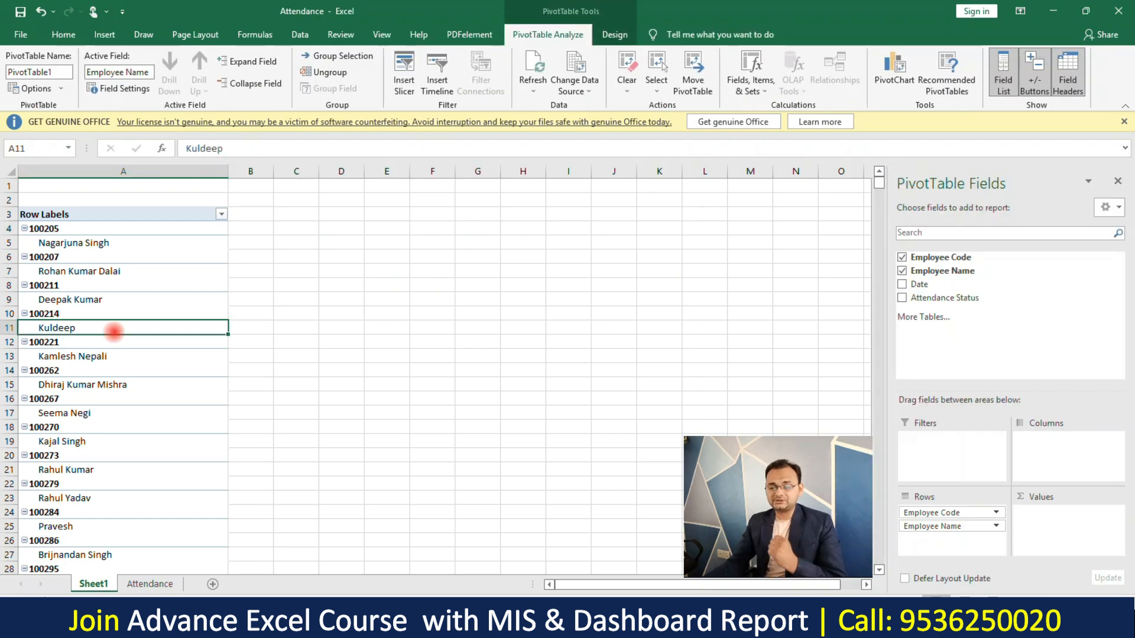
{"action": "left_click_drag", "start_coordinate": [908, 284], "coordinate": [1067, 454]}
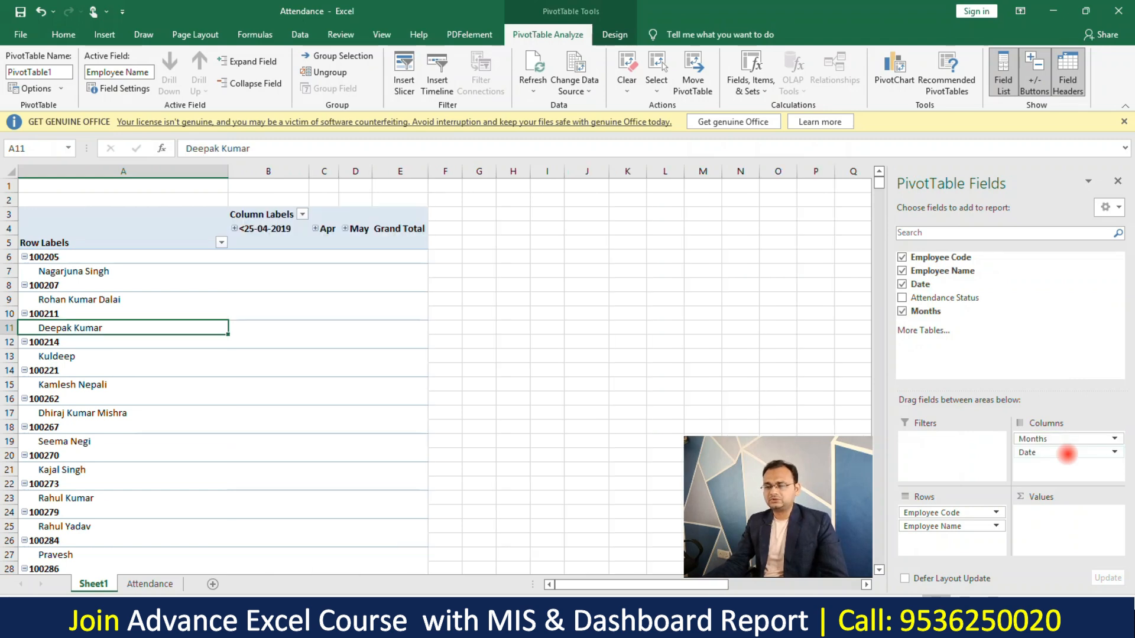
{"action": "left_click_drag", "start_coordinate": [124, 249], "coordinate": [384, 307]}
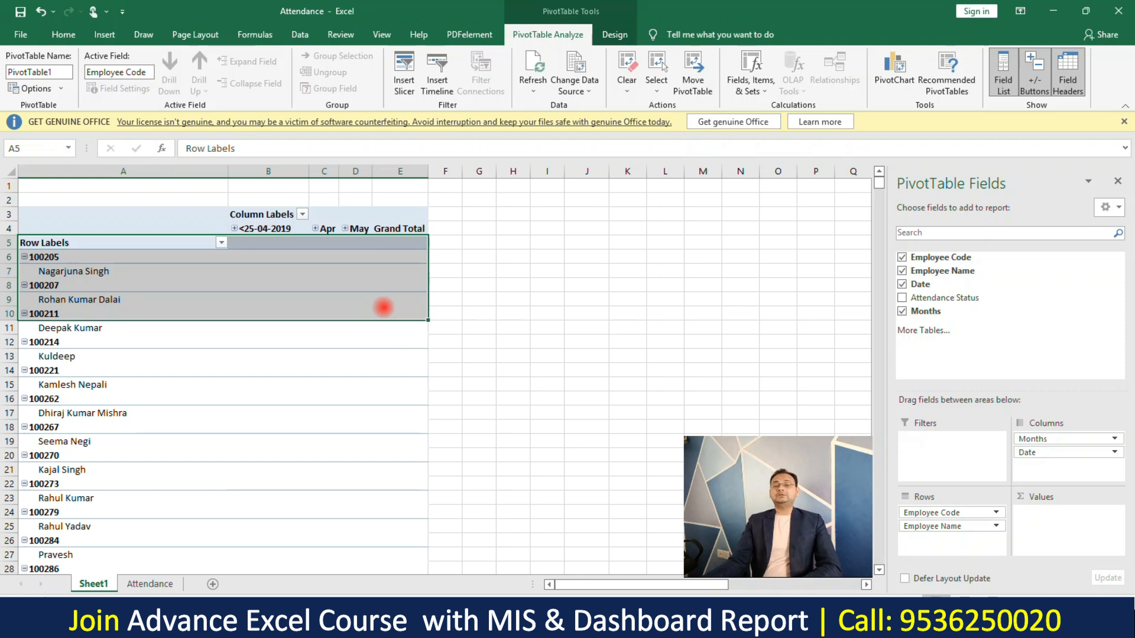
{"action": "left_click", "coordinate": [297, 344]}
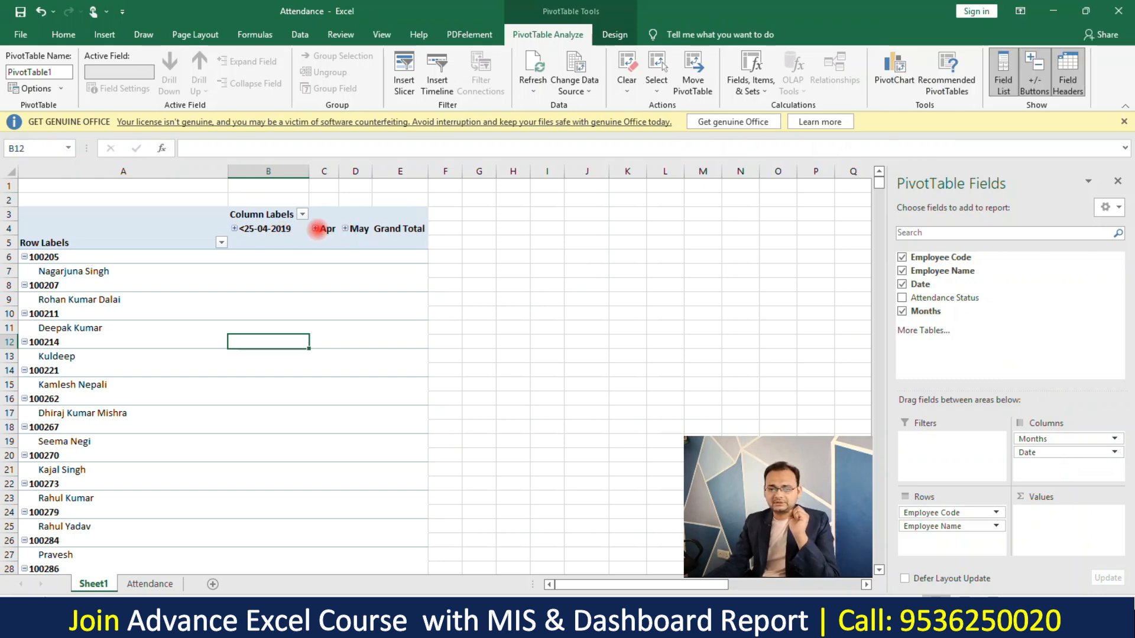
Expand the Apr and May groups in the column labels to show their individual dates.
{"action": "left_click", "coordinate": [316, 229]}
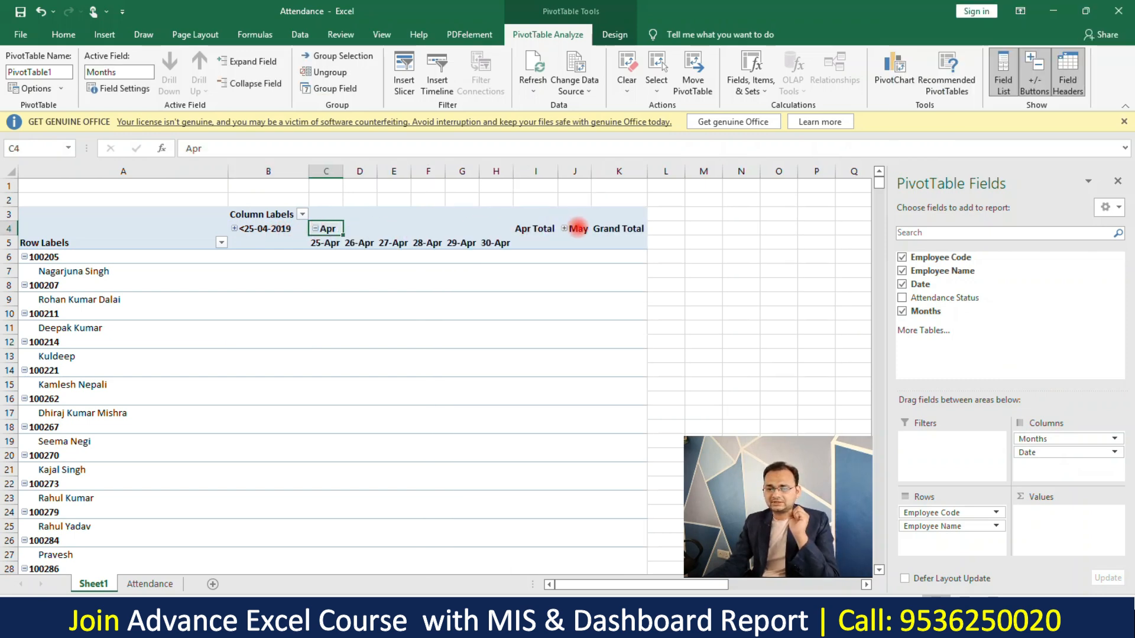
{"action": "left_click", "coordinate": [564, 229]}
{"action": "left_click_drag", "start_coordinate": [462, 242], "coordinate": [572, 240]}
{"action": "left_click", "coordinate": [534, 252]}
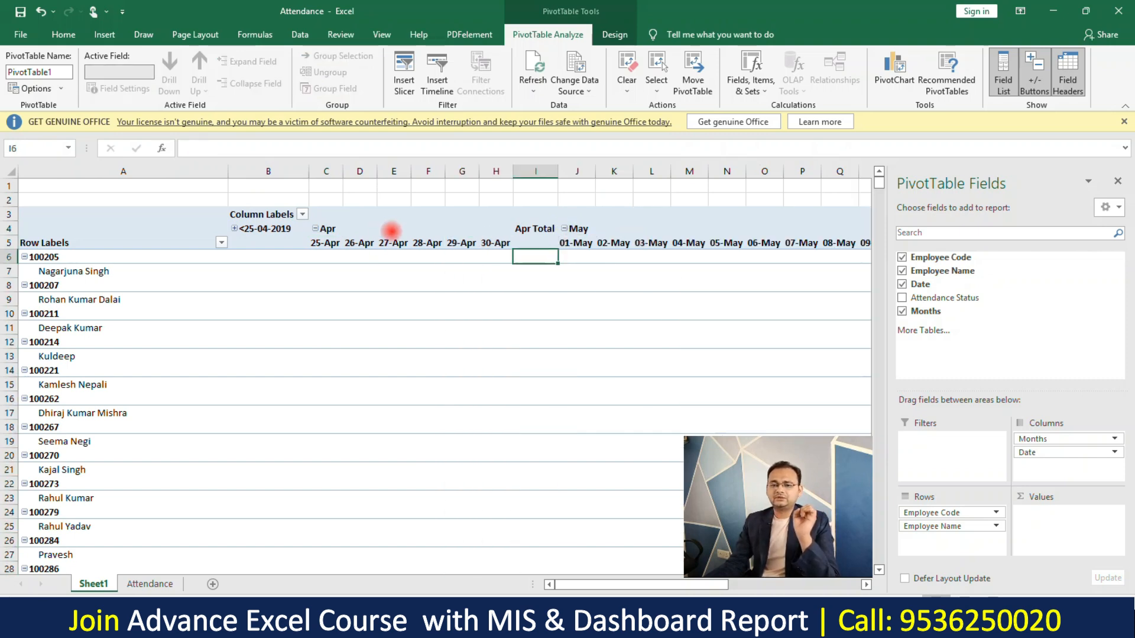
Ungroup the month groups in the PivotTable's column labels to list every date individually.
{"action": "right_click", "coordinate": [427, 228]}
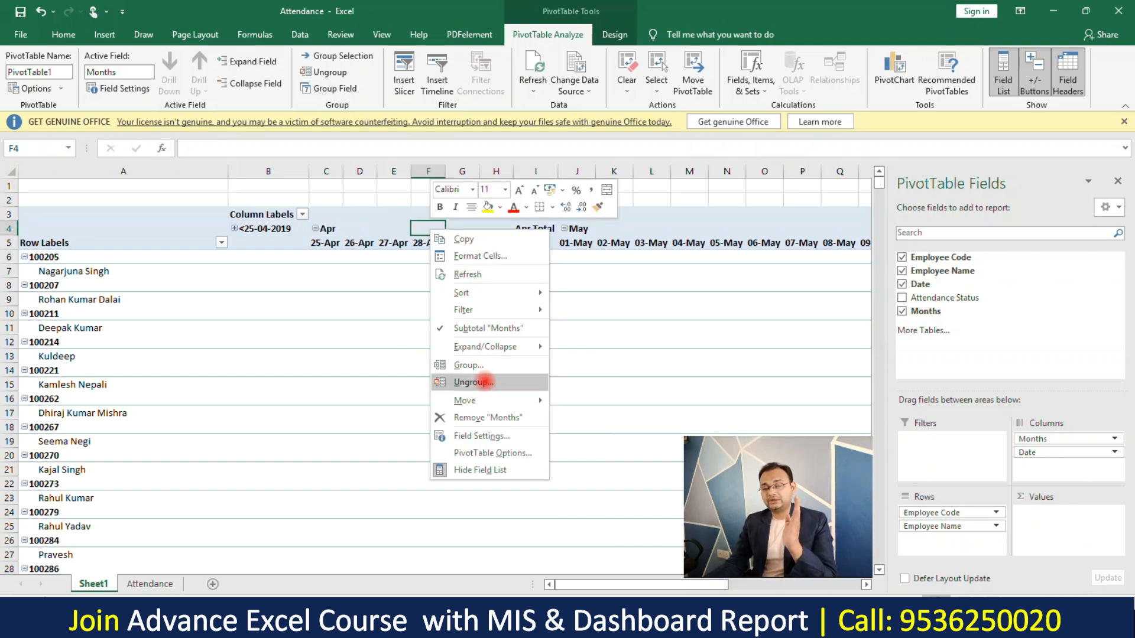
{"action": "left_click", "coordinate": [484, 382]}
{"action": "left_click", "coordinate": [458, 455]}
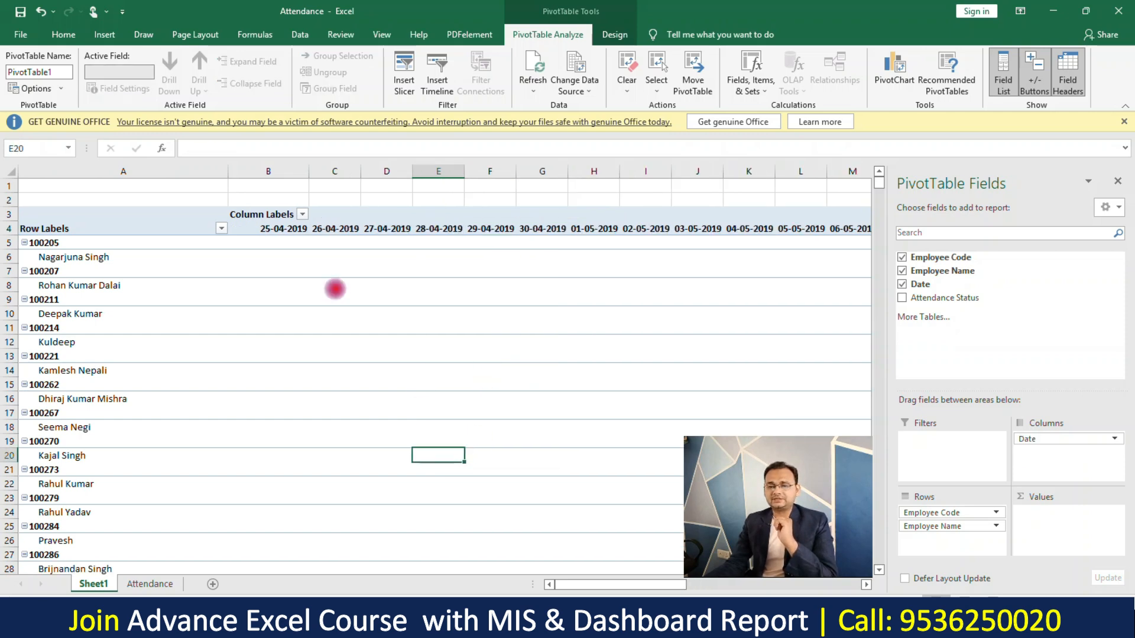
{"action": "left_click_drag", "start_coordinate": [282, 228], "coordinate": [5, 239]}
{"action": "left_click", "coordinate": [277, 229]}
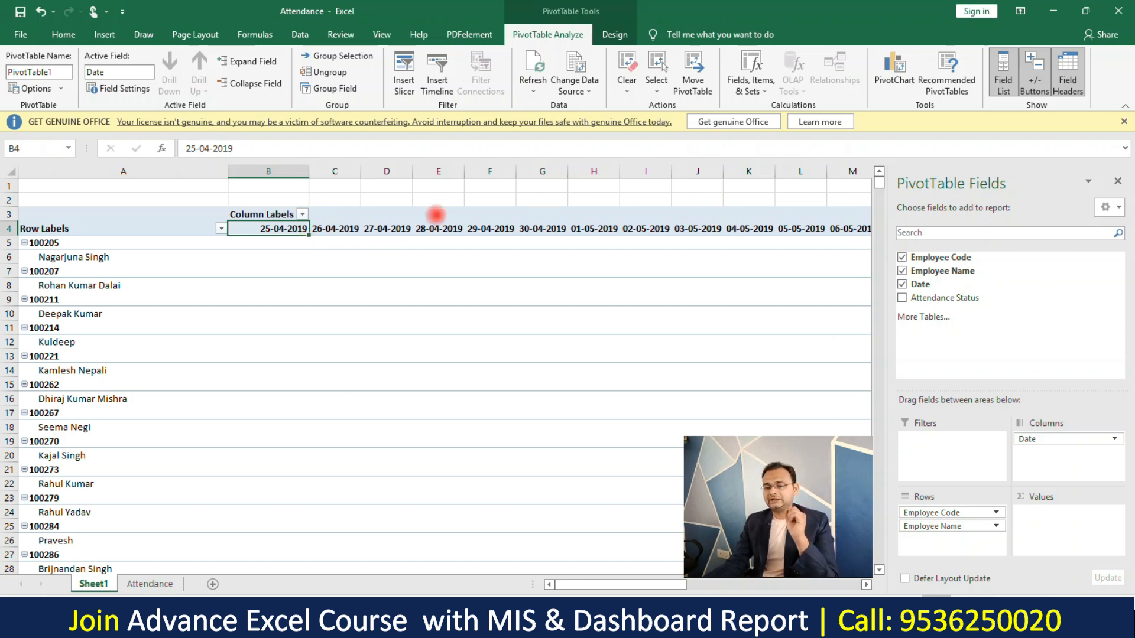
{"action": "left_click_drag", "start_coordinate": [345, 233], "coordinate": [722, 231]}
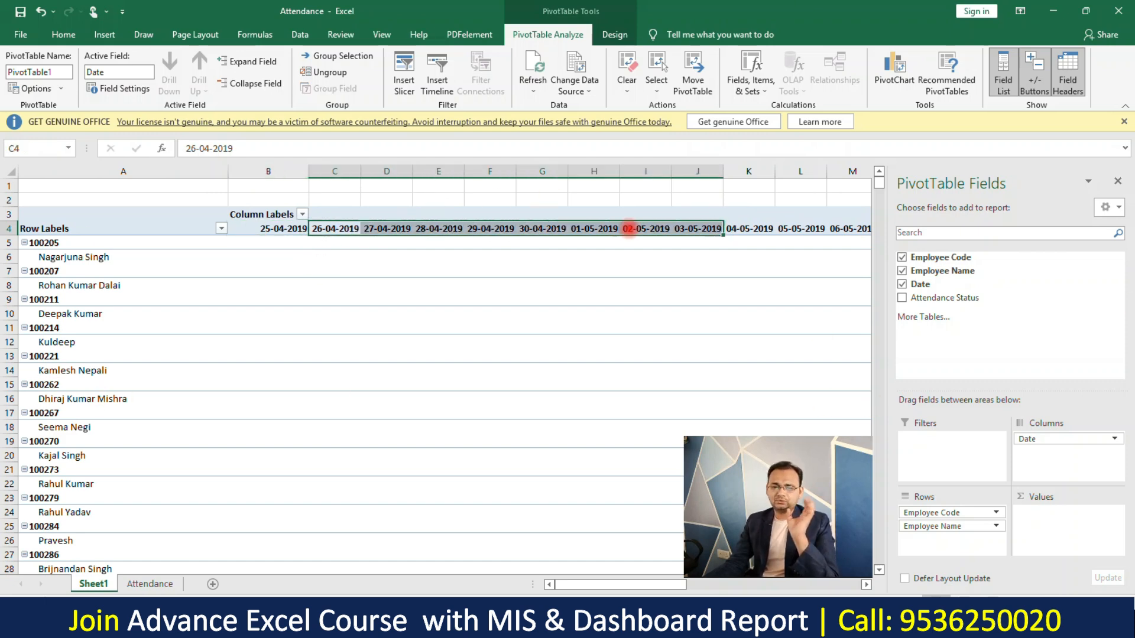
Set the Employee Code row field to no subtotals and show its item labels in tabular form.
{"action": "left_click", "coordinate": [72, 271]}
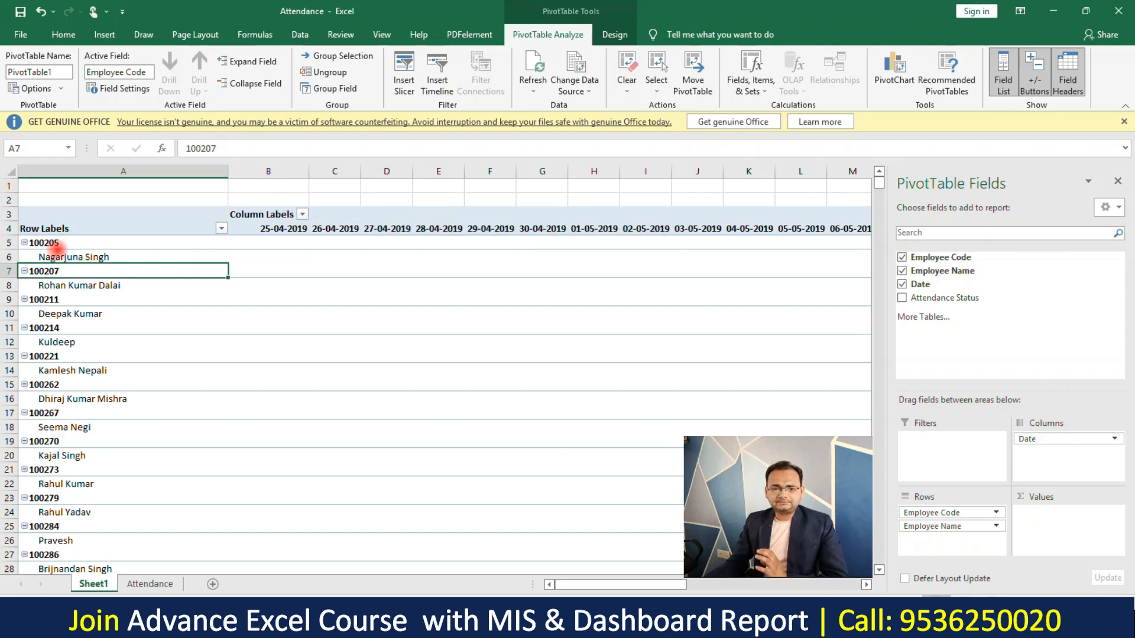
{"action": "left_click", "coordinate": [75, 247]}
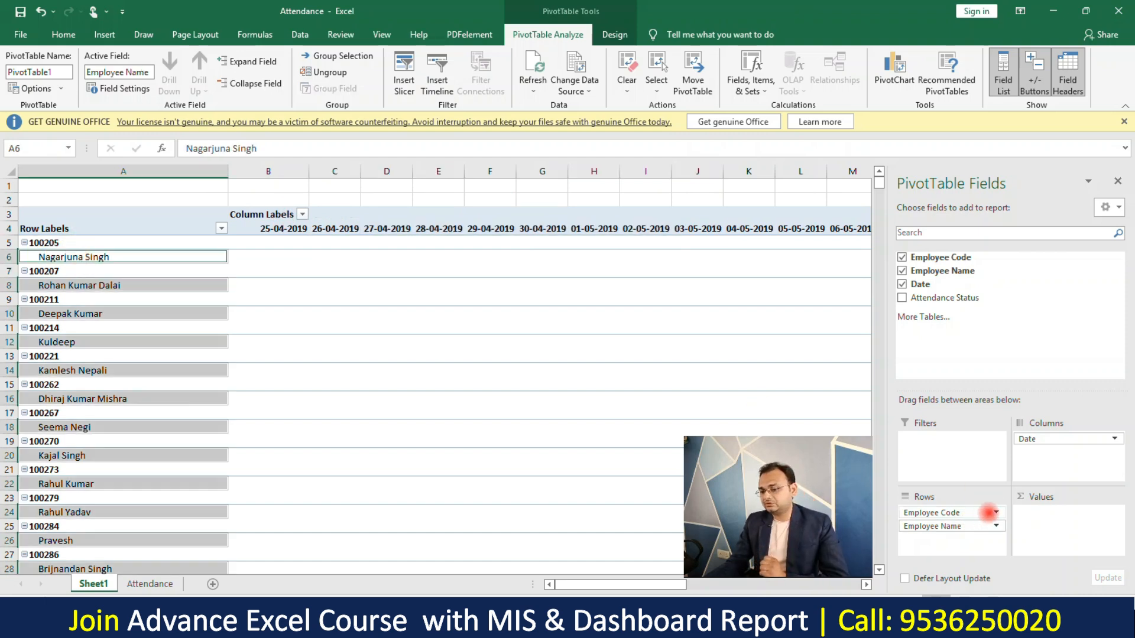
{"action": "left_click", "coordinate": [997, 511]}
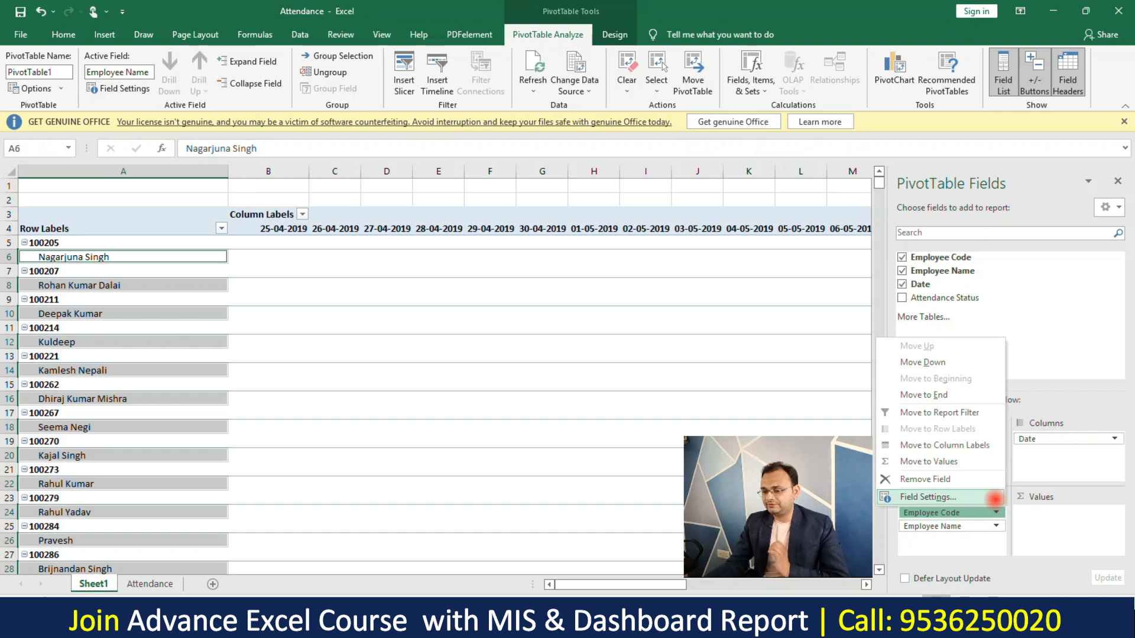
{"action": "left_click", "coordinate": [995, 499]}
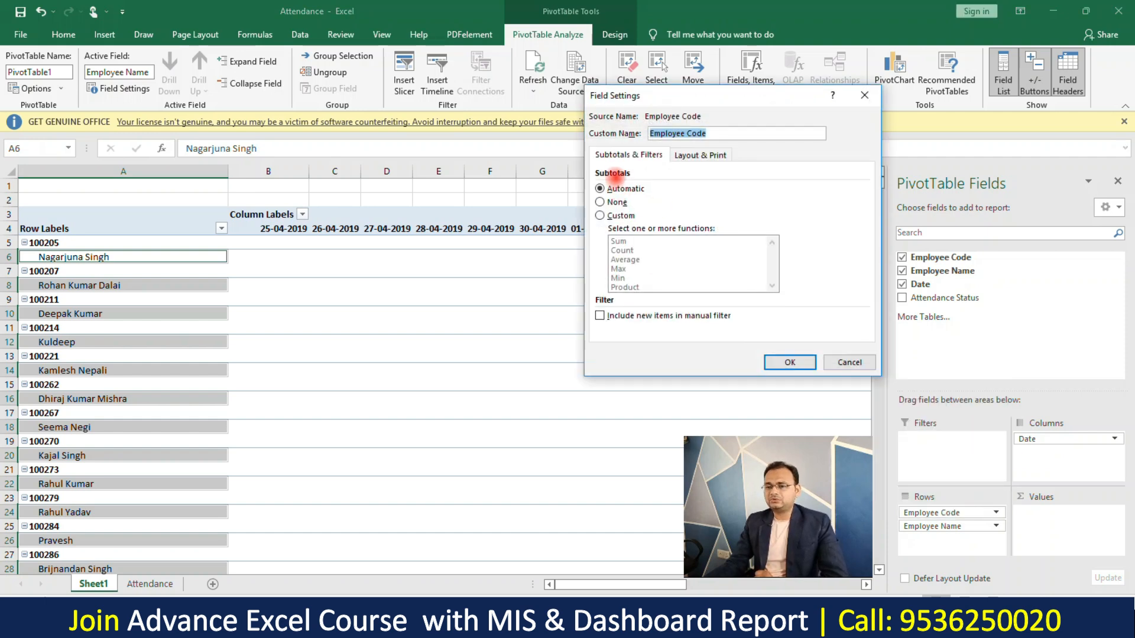
{"action": "left_click", "coordinate": [617, 202]}
{"action": "left_click", "coordinate": [705, 155]}
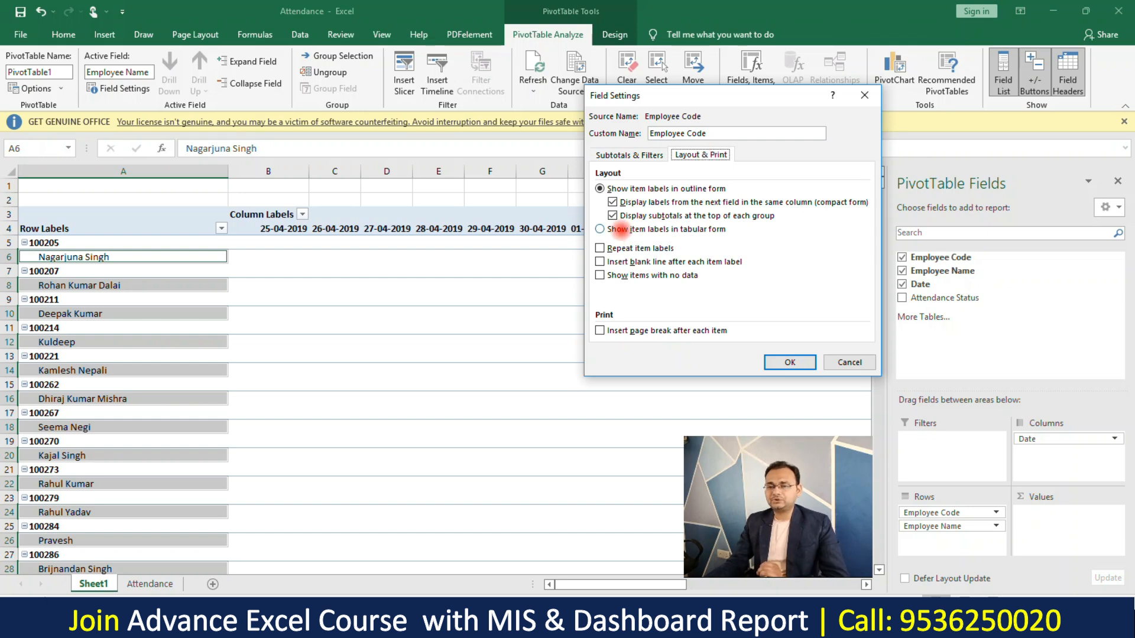
{"action": "left_click", "coordinate": [620, 230]}
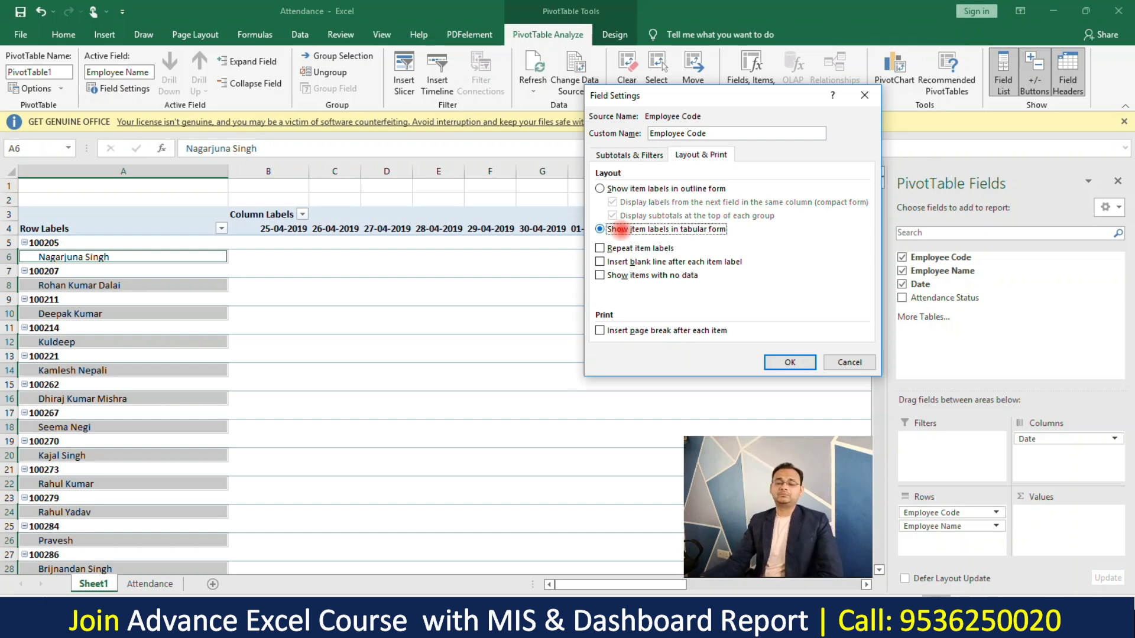
{"action": "left_click", "coordinate": [799, 363]}
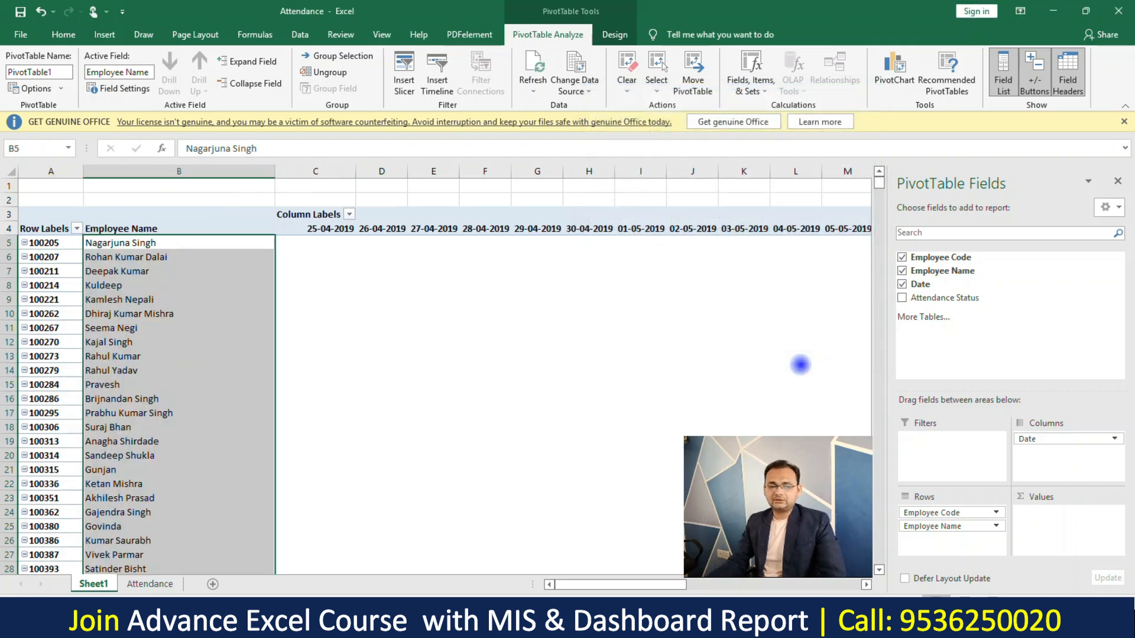
Set the Employee Name row field to no subtotals and show its item labels in tabular form.
{"action": "left_click", "coordinate": [52, 242]}
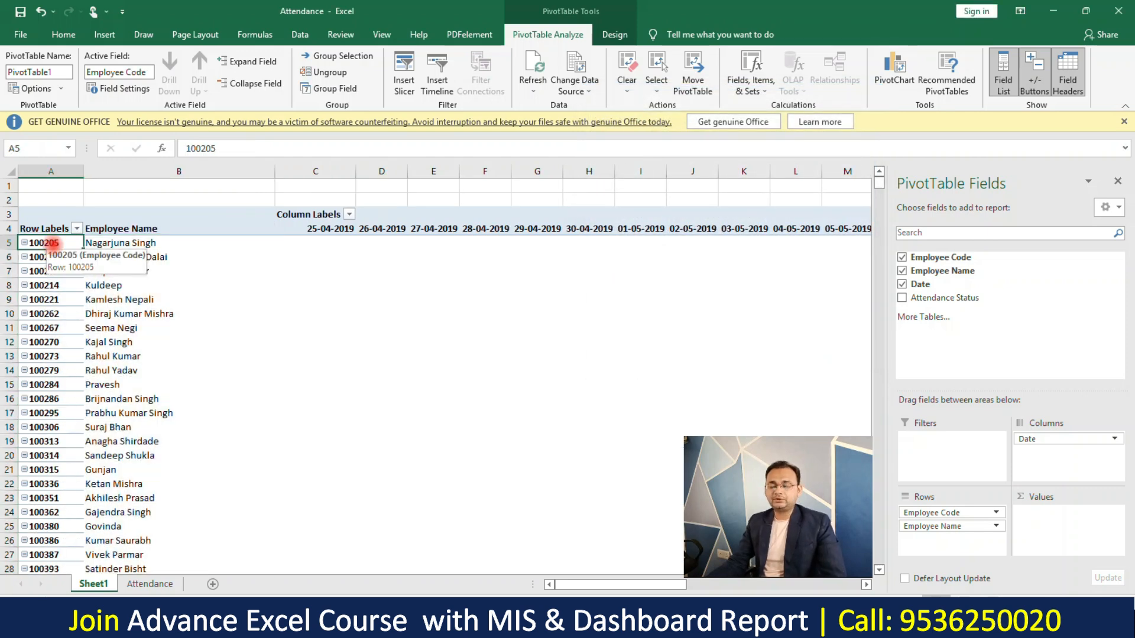
{"action": "left_click", "coordinate": [145, 257]}
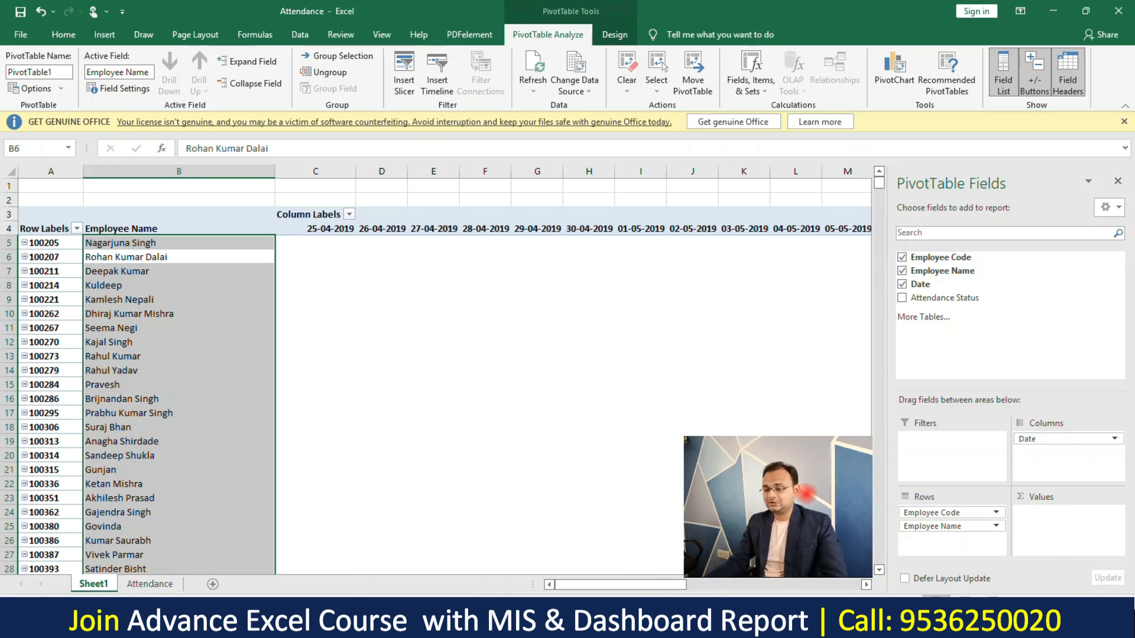
{"action": "left_click", "coordinate": [995, 525]}
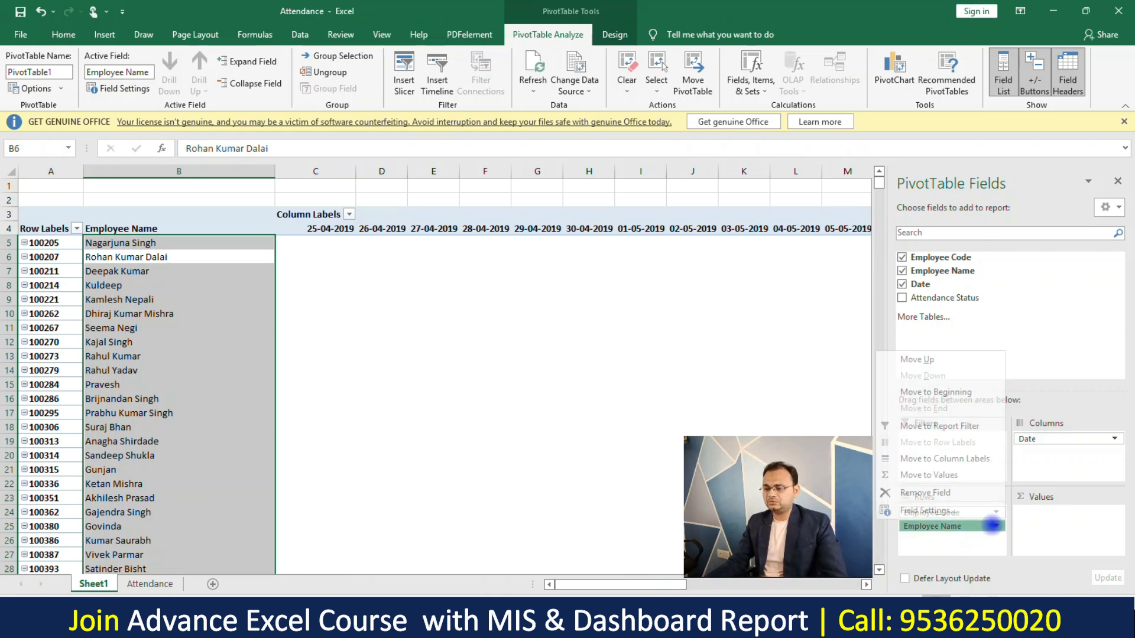
{"action": "left_click", "coordinate": [988, 518]}
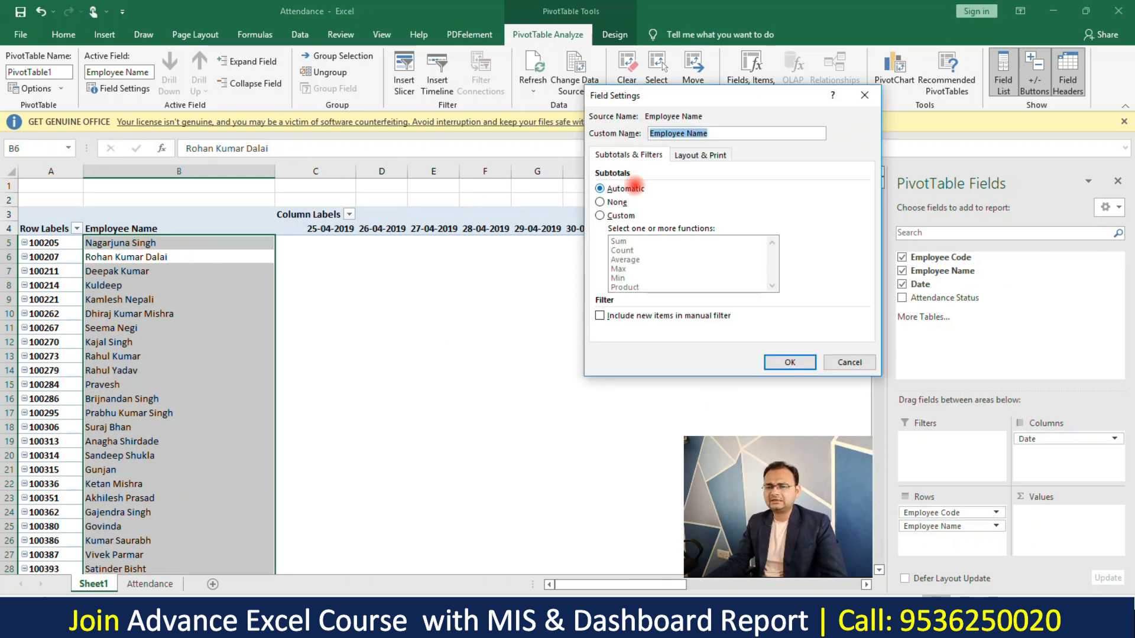
{"action": "left_click", "coordinate": [617, 202]}
{"action": "left_click", "coordinate": [707, 155]}
{"action": "left_click", "coordinate": [690, 228]}
{"action": "left_click", "coordinate": [774, 362]}
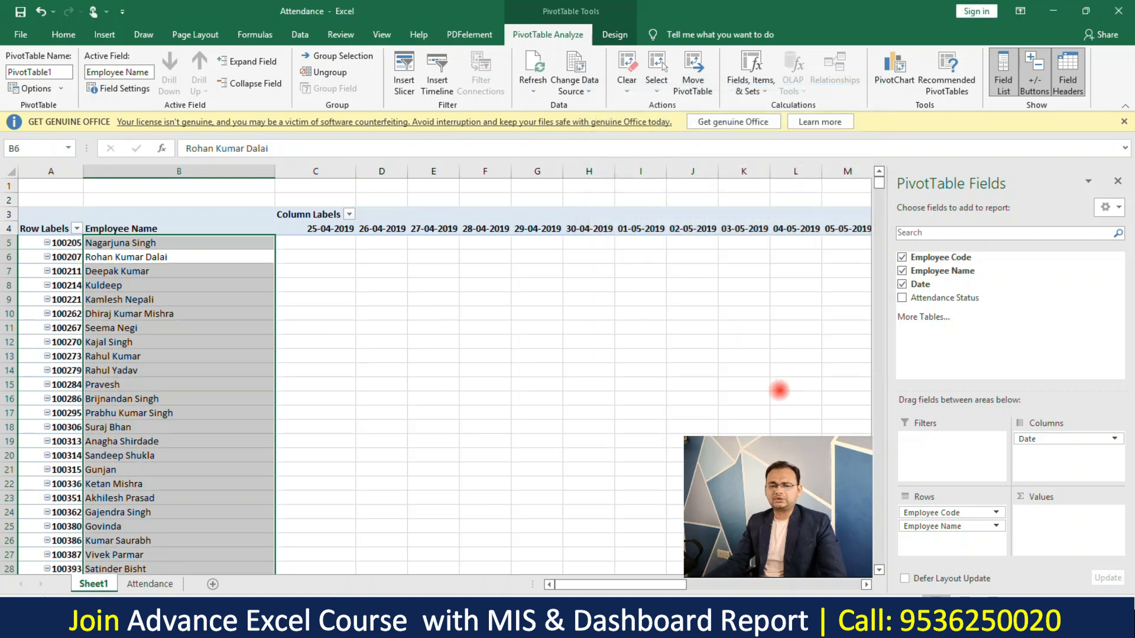
Hide the expand/collapse buttons beside the employee codes in the PivotTable.
{"action": "left_click", "coordinate": [241, 308]}
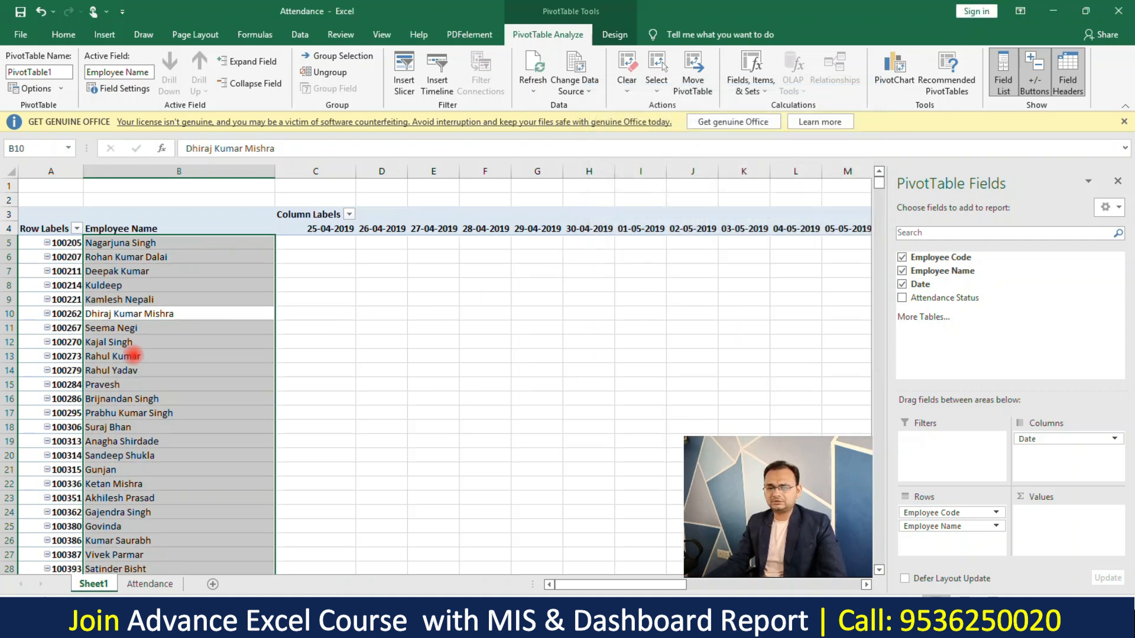
{"action": "left_click", "coordinate": [153, 356]}
{"action": "left_click_drag", "start_coordinate": [328, 242], "coordinate": [585, 443]}
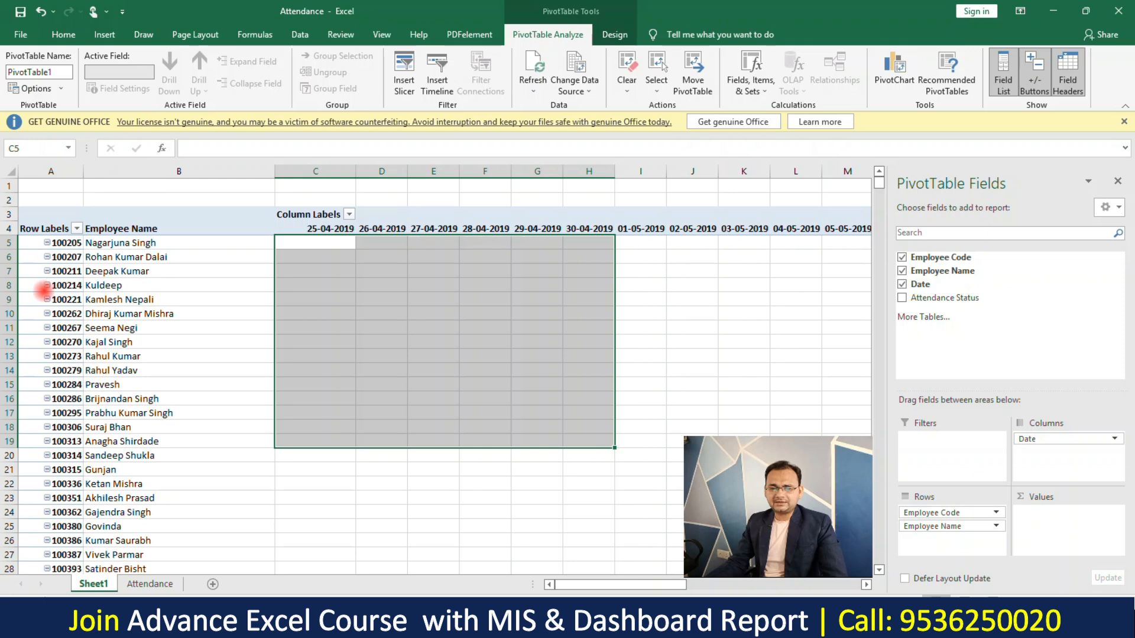
{"action": "left_click", "coordinate": [92, 285]}
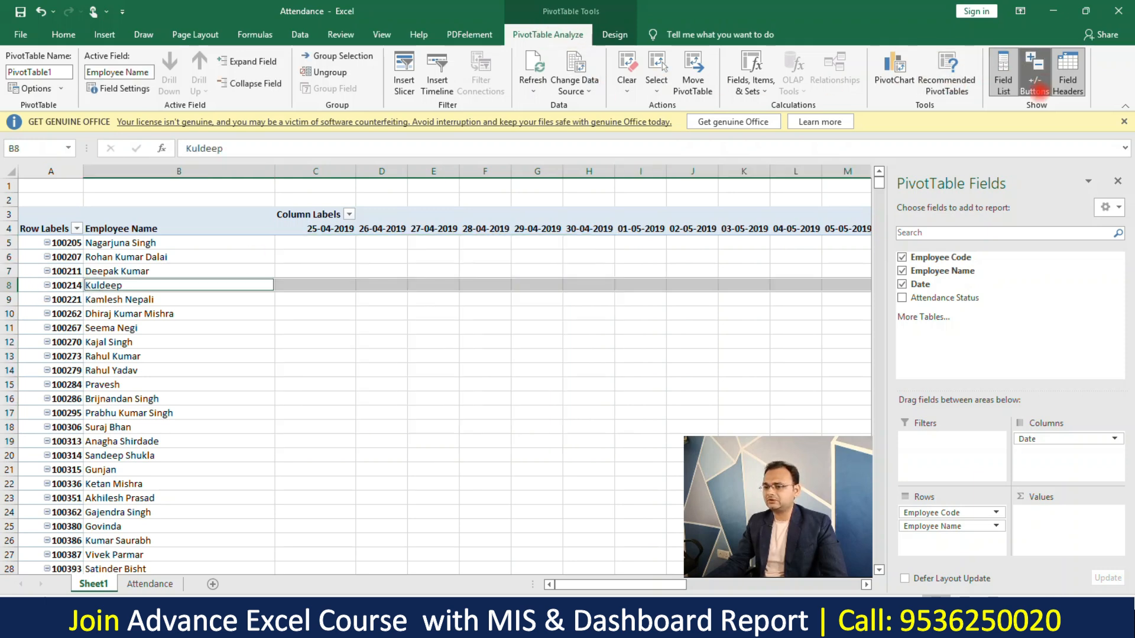
{"action": "left_click", "coordinate": [1035, 79]}
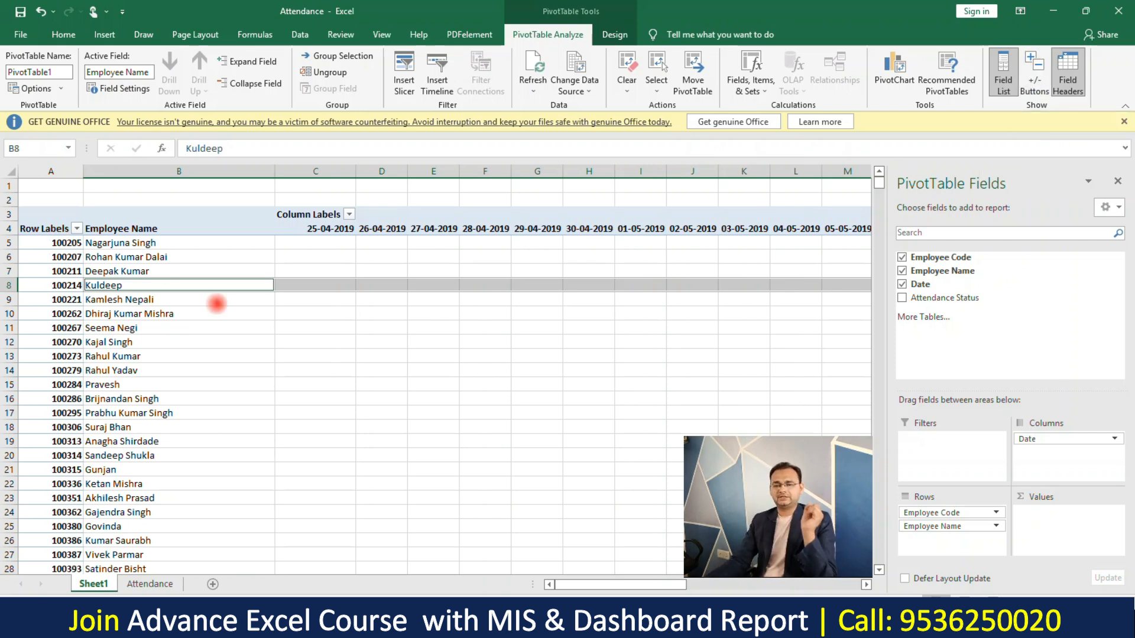
Examine the last rows of the PivotTable's employee list and return to the start of the report.
{"action": "left_click", "coordinate": [502, 298]}
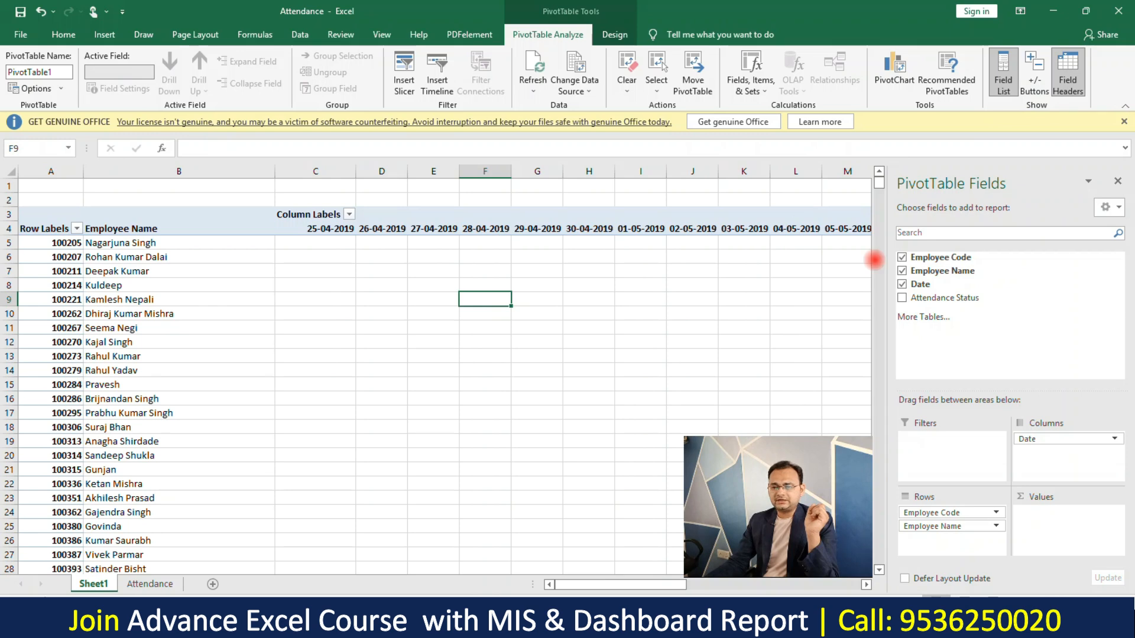
{"action": "left_click_drag", "start_coordinate": [879, 185], "coordinate": [892, 356]}
{"action": "left_click", "coordinate": [148, 415]}
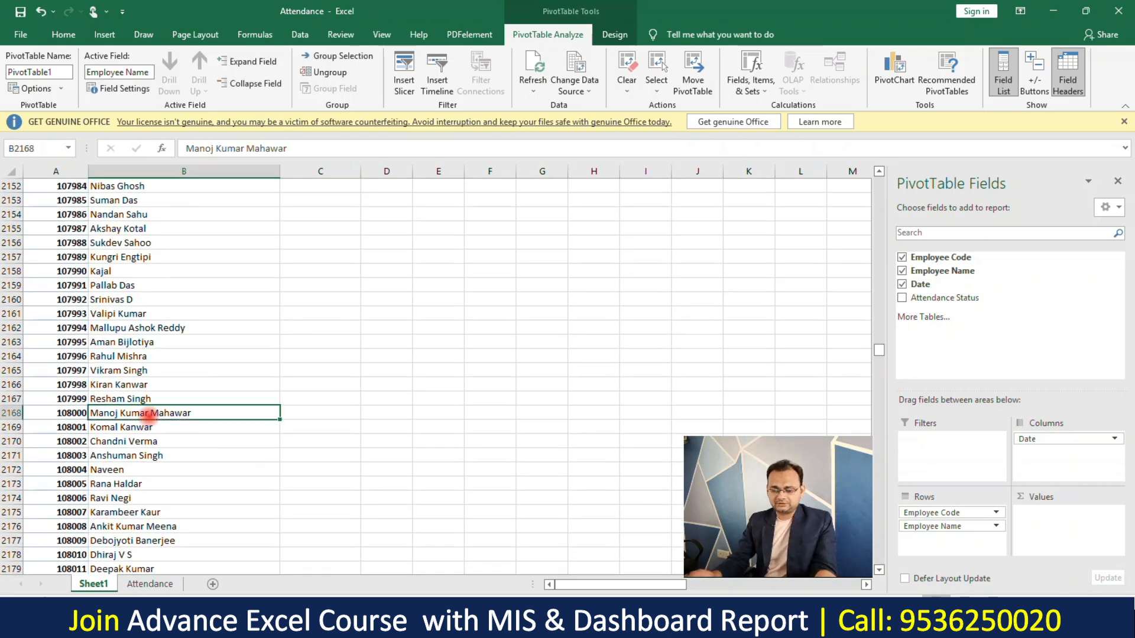
{"action": "key", "text": "ctrl+Down"}
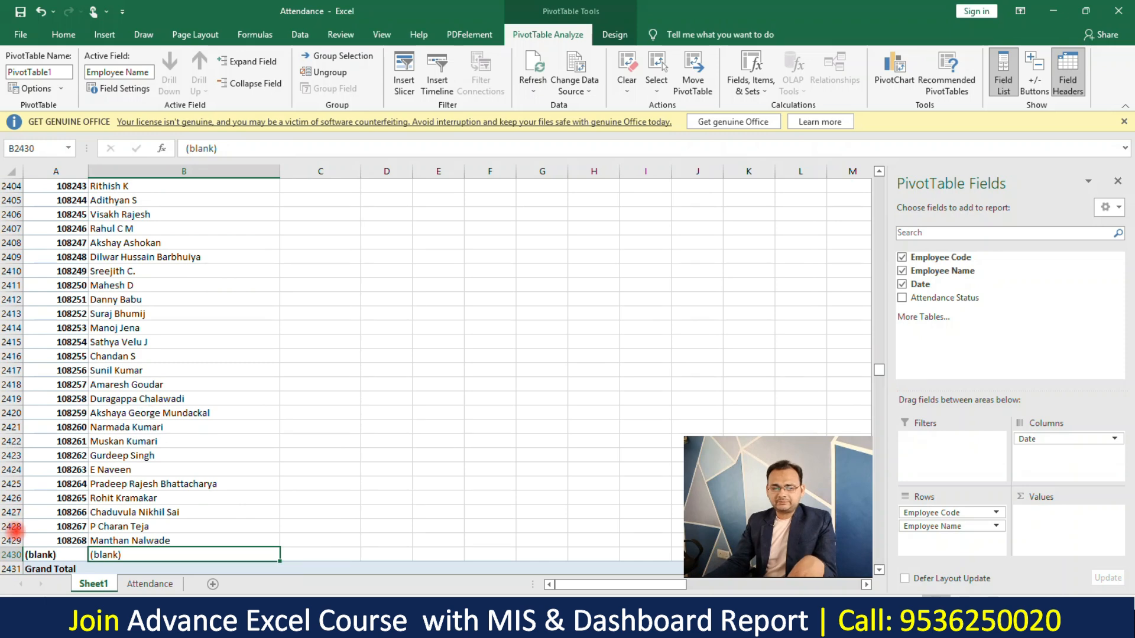
{"action": "left_click", "coordinate": [11, 540]}
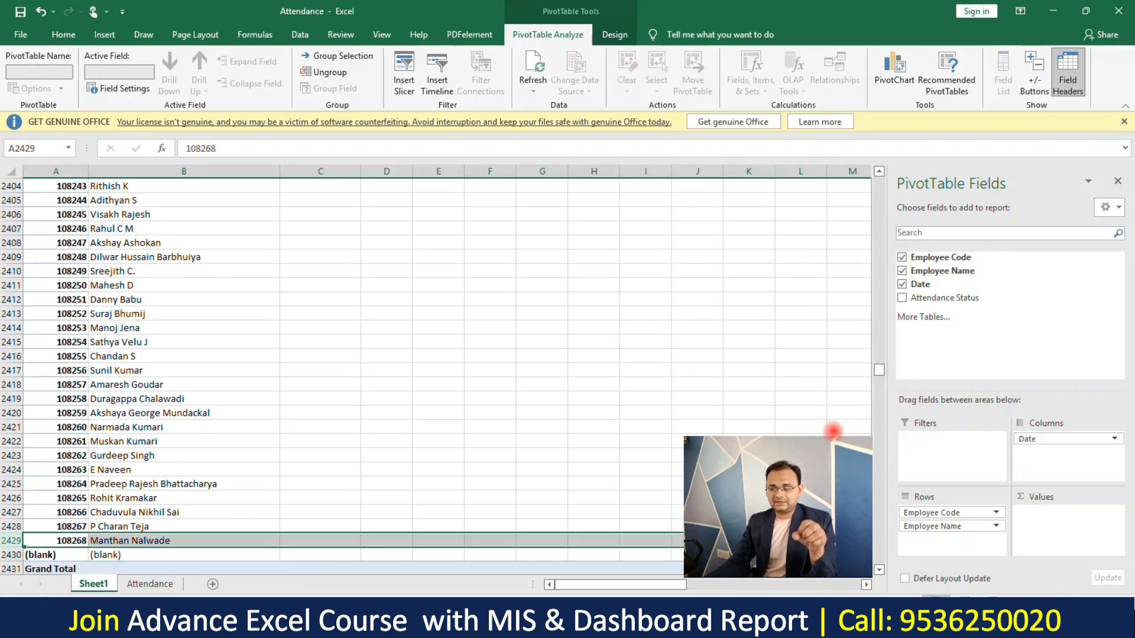
{"action": "left_click_drag", "start_coordinate": [878, 370], "coordinate": [877, 170]}
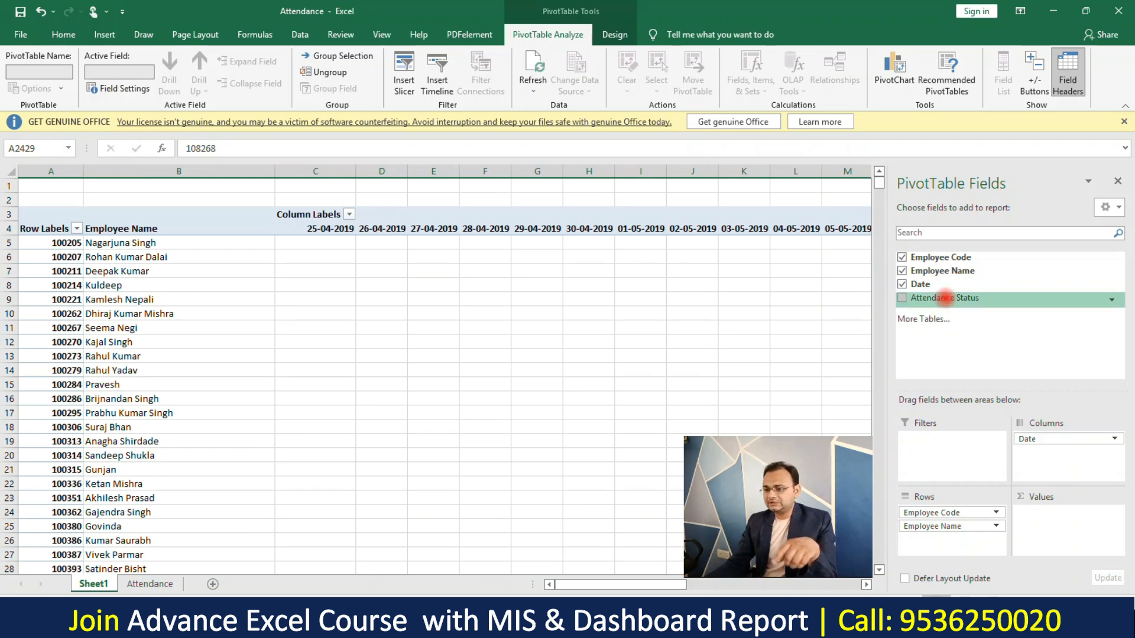
Try Attendance Status in the PivotTable's columns area and as a count in the values area, and remove the field again.
{"action": "left_click_drag", "start_coordinate": [944, 297], "coordinate": [1053, 452]}
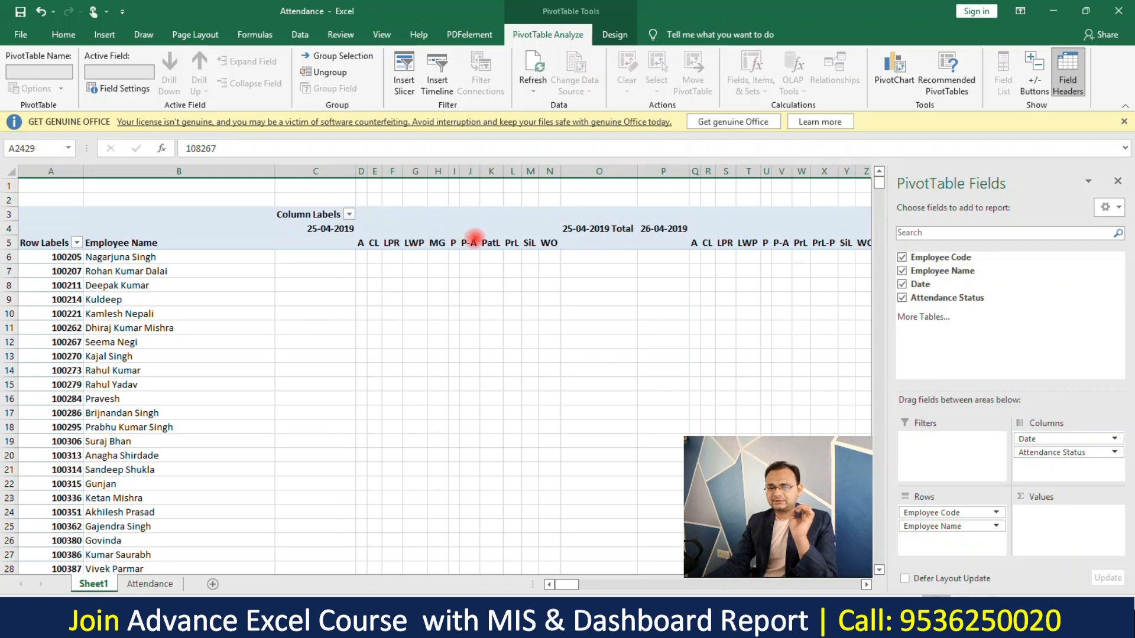
{"action": "left_click_drag", "start_coordinate": [374, 243], "coordinate": [529, 258]}
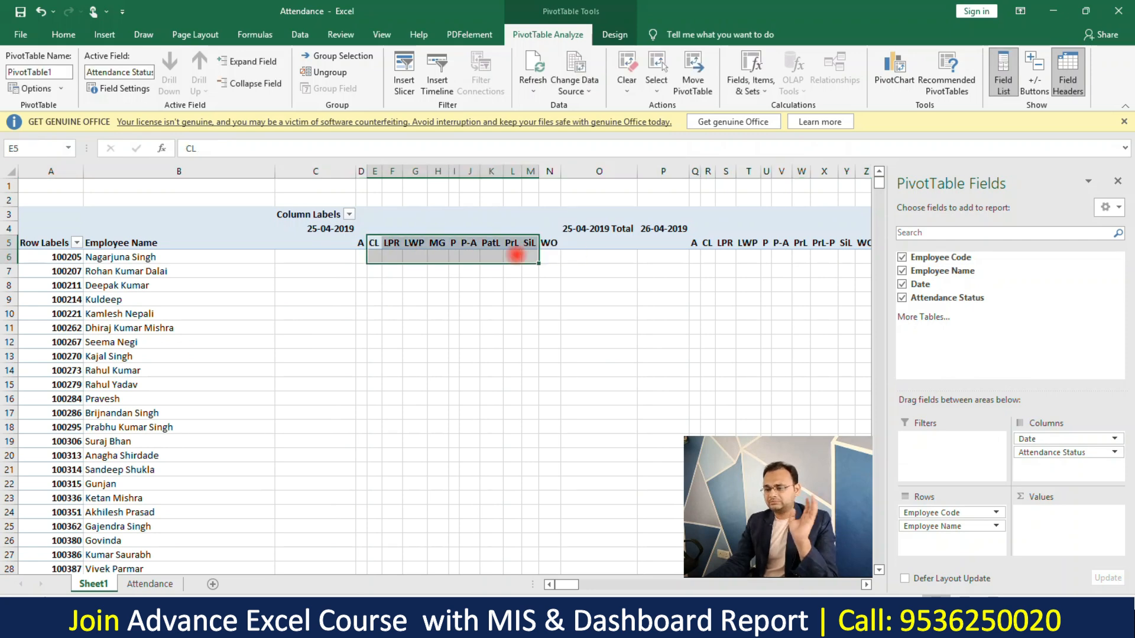
{"action": "left_click_drag", "start_coordinate": [1051, 452], "coordinate": [1059, 514]}
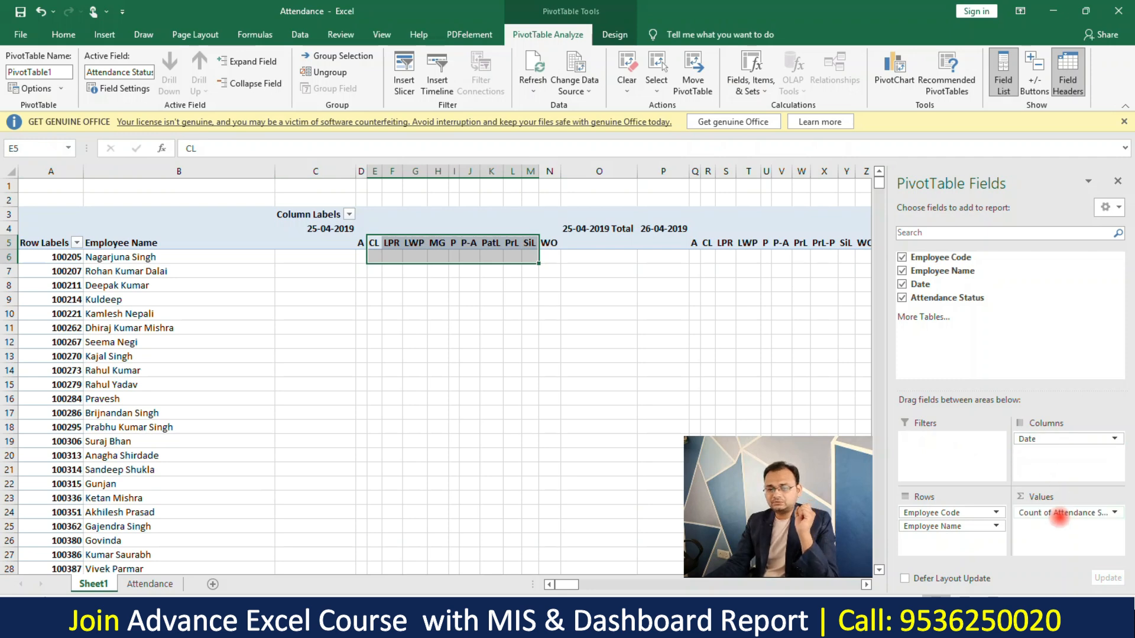
{"action": "left_click_drag", "start_coordinate": [389, 284], "coordinate": [725, 354]}
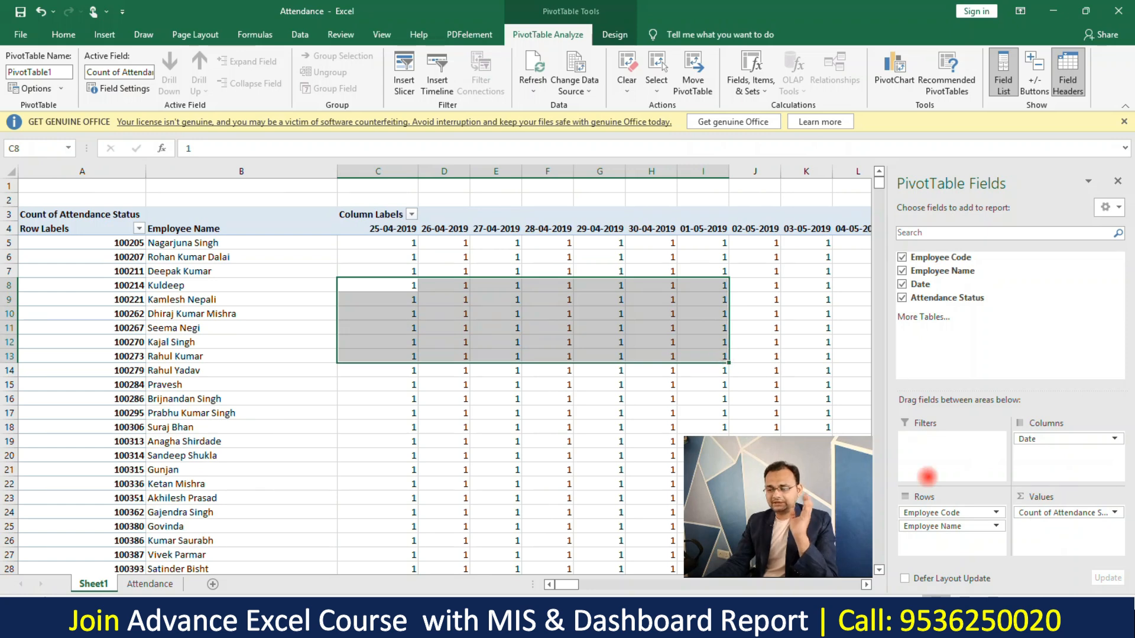
{"action": "left_click", "coordinate": [1099, 513]}
{"action": "left_click", "coordinate": [1078, 480]}
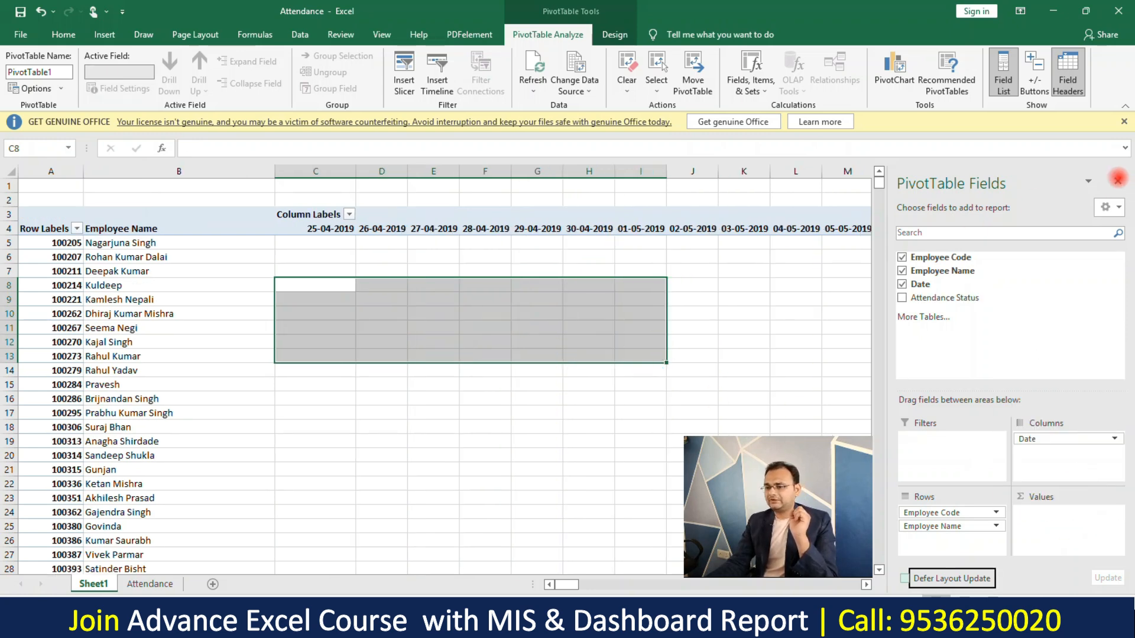
Hide the PivotTable field list and select part of the empty date grid.
{"action": "left_click", "coordinate": [1117, 178]}
{"action": "left_click", "coordinate": [712, 274]}
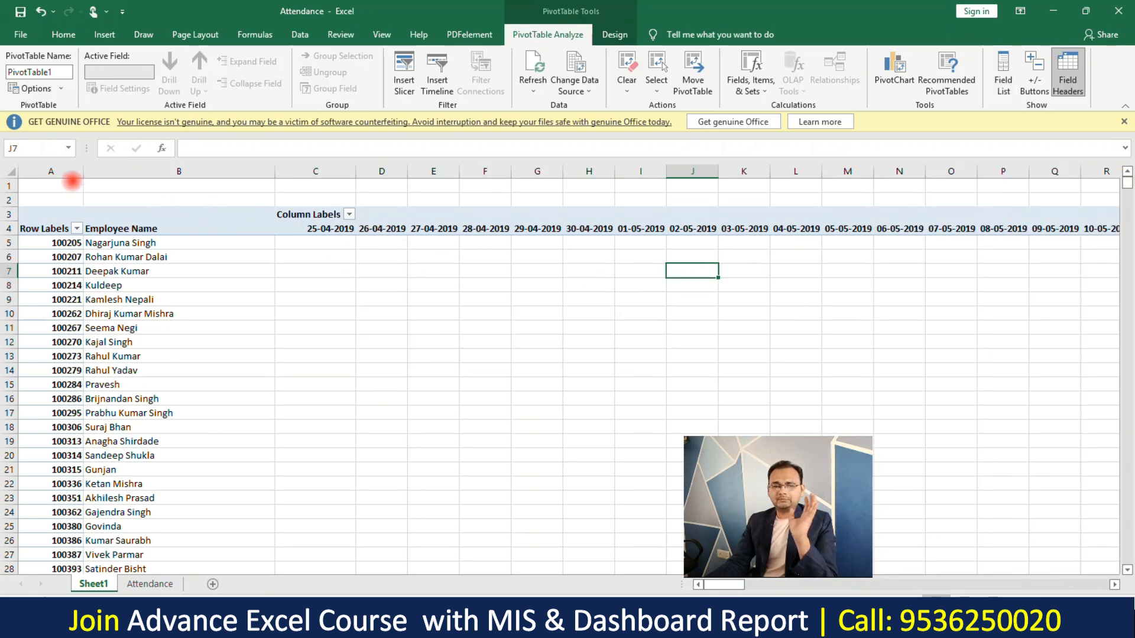
{"action": "left_click_drag", "start_coordinate": [313, 257], "coordinate": [695, 416]}
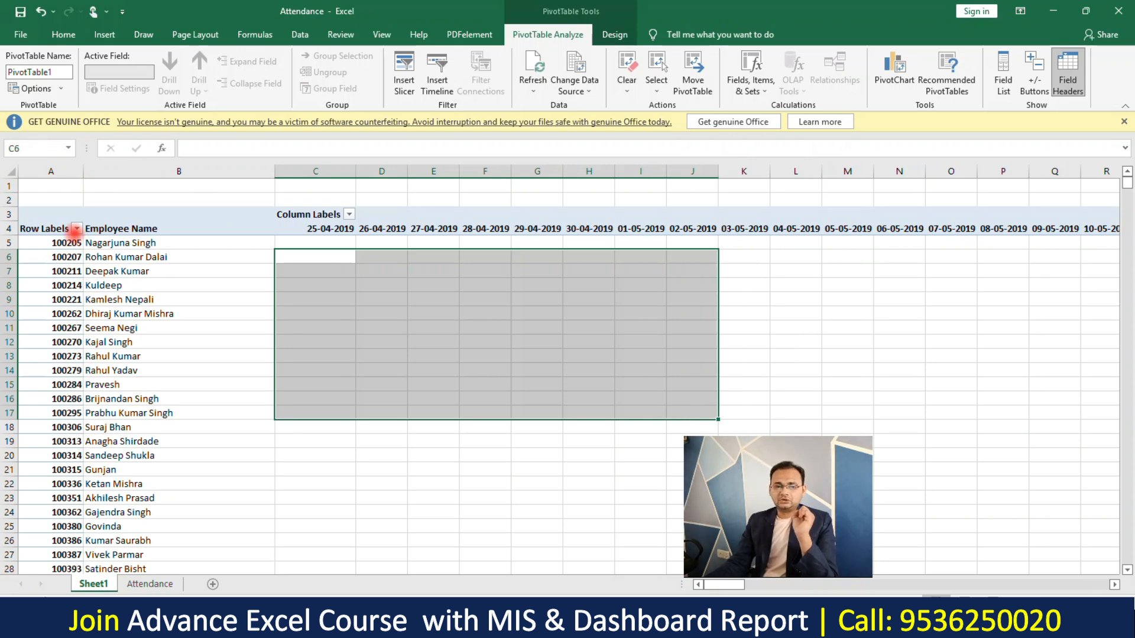
Copy the entire PivotTable sheet and paste it as values only into a new worksheet.
{"action": "left_click", "coordinate": [9, 172]}
{"action": "key", "text": "ctrl+c"}
{"action": "left_click", "coordinate": [213, 584]}
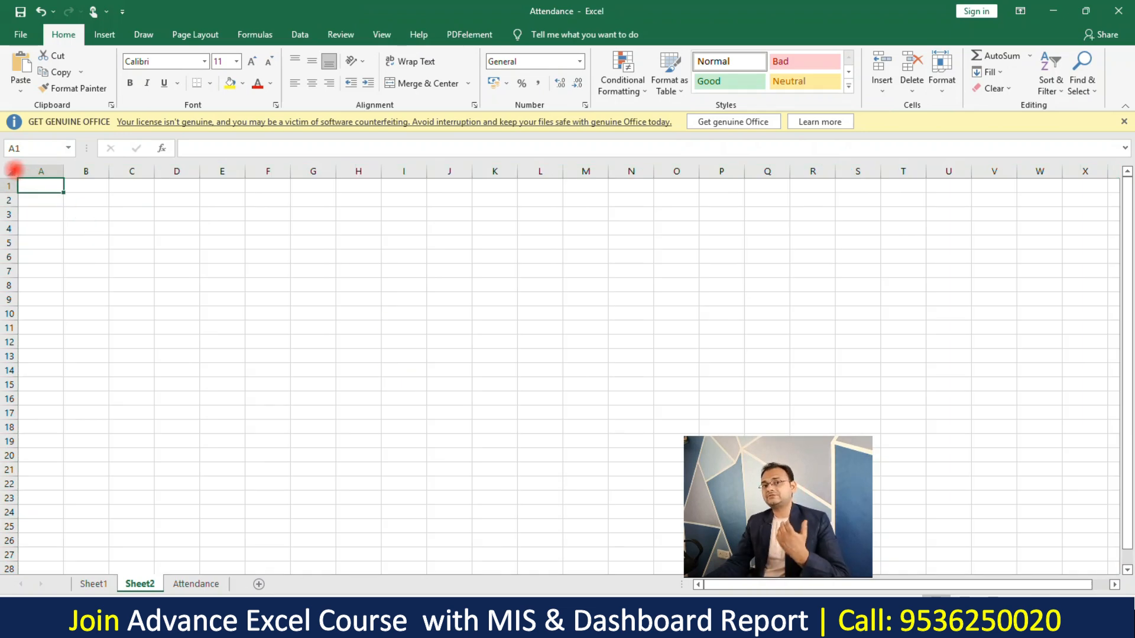
{"action": "left_click", "coordinate": [14, 171]}
{"action": "right_click", "coordinate": [24, 175]}
{"action": "left_click", "coordinate": [56, 253]}
{"action": "left_click", "coordinate": [40, 199]}
{"action": "left_click", "coordinate": [184, 343]}
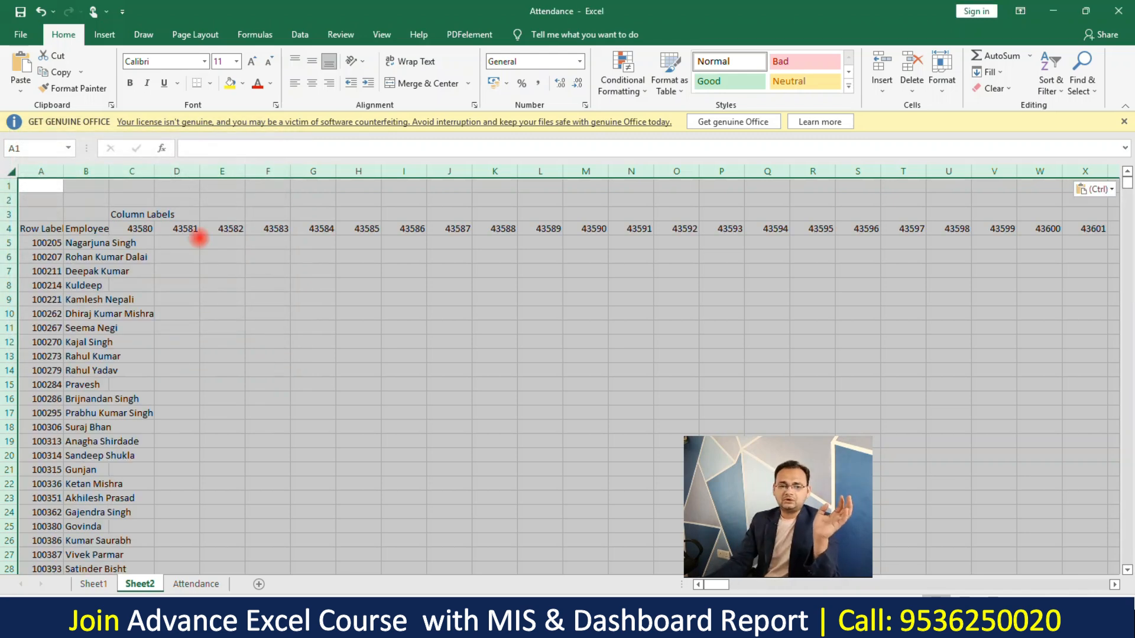
Autofit the width of all columns on the new worksheet.
{"action": "left_click", "coordinate": [197, 231]}
{"action": "left_click", "coordinate": [14, 172]}
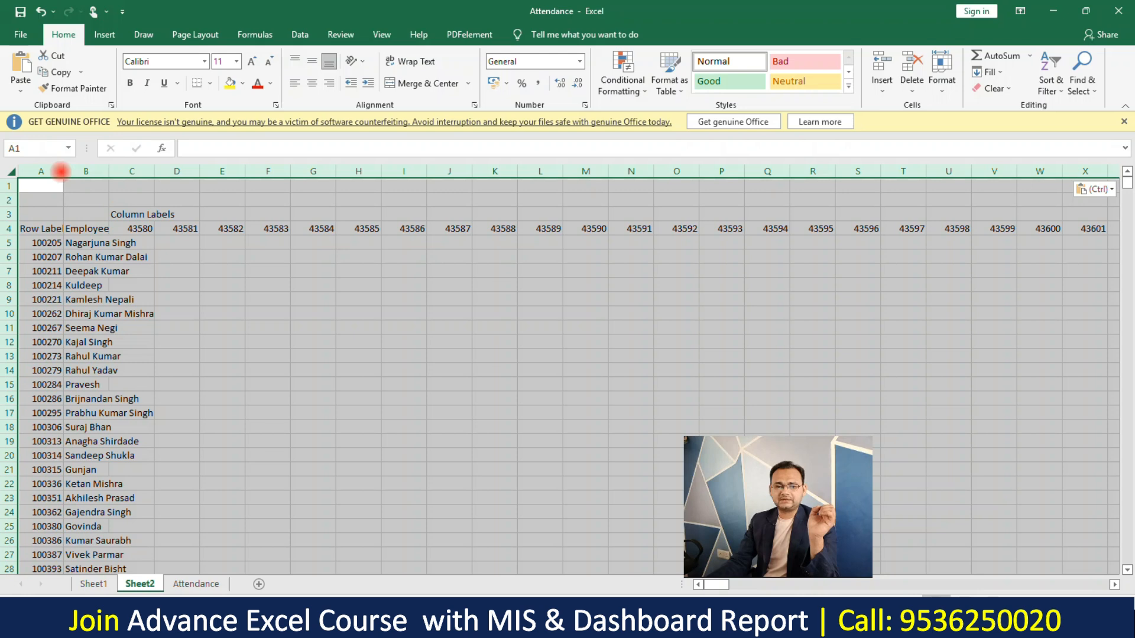
{"action": "double_click", "coordinate": [64, 172]}
{"action": "left_click", "coordinate": [263, 278]}
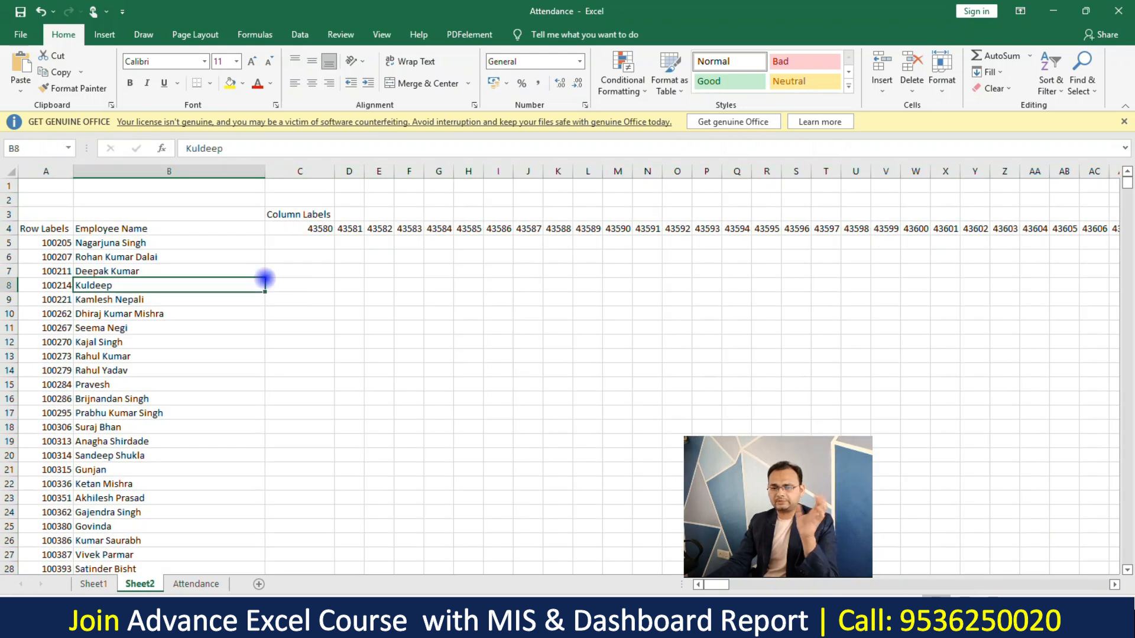
Delete rows 1 to 3 above the header row of the pasted report.
{"action": "left_click", "coordinate": [313, 211]}
{"action": "left_click_drag", "start_coordinate": [8, 214], "coordinate": [8, 185]}
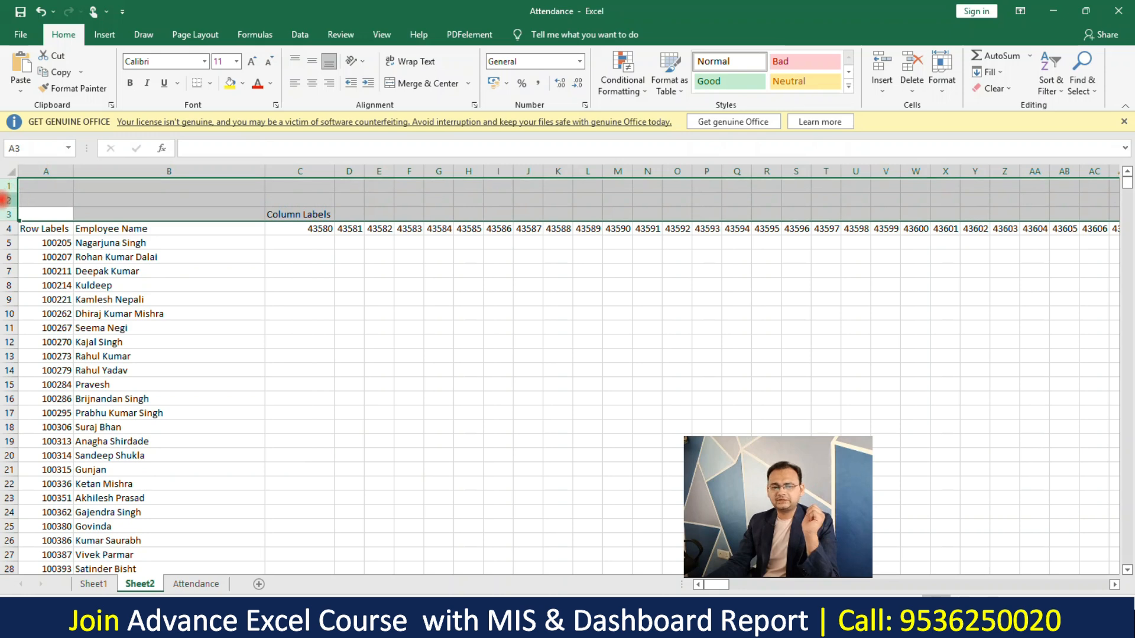
{"action": "right_click", "coordinate": [4, 200]}
{"action": "left_click", "coordinate": [40, 316]}
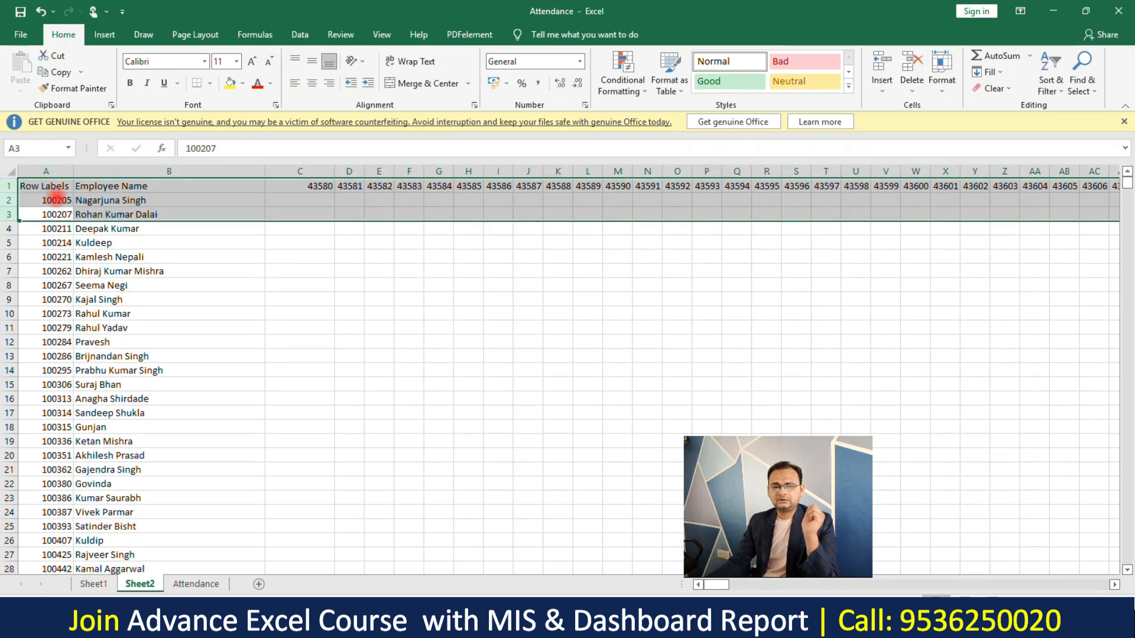
Rename the header in cell A1 to Emp. Code.
{"action": "left_click", "coordinate": [56, 187]}
{"action": "type", "text": "Emp. Code"}
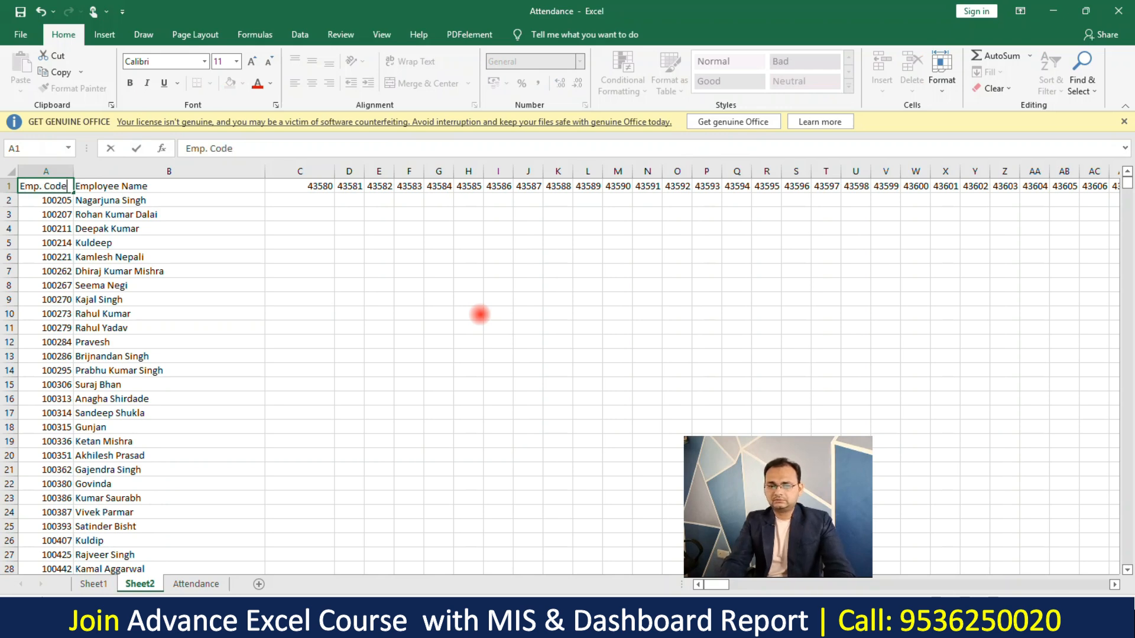
{"action": "key", "text": "Tab"}
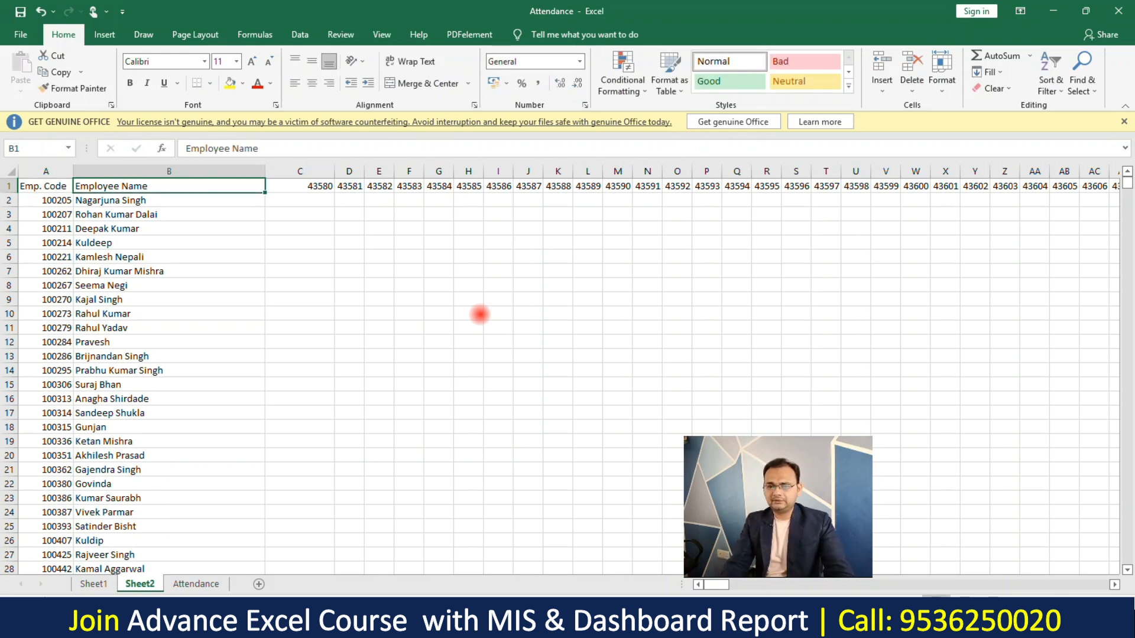
Format the serial-number headers in row 1, from C1 across to the Grand Total column, as short dates.
{"action": "key", "text": "Right"}
{"action": "key", "text": "Right"}
{"action": "key", "text": "Right"}
{"action": "key", "text": "Right"}
{"action": "key", "text": "Right"}
{"action": "key", "text": "Right"}
{"action": "key", "text": "Left"}
{"action": "key", "text": "Left"}
{"action": "key", "text": "Left"}
{"action": "key", "text": "Left"}
{"action": "key", "text": "Left"}
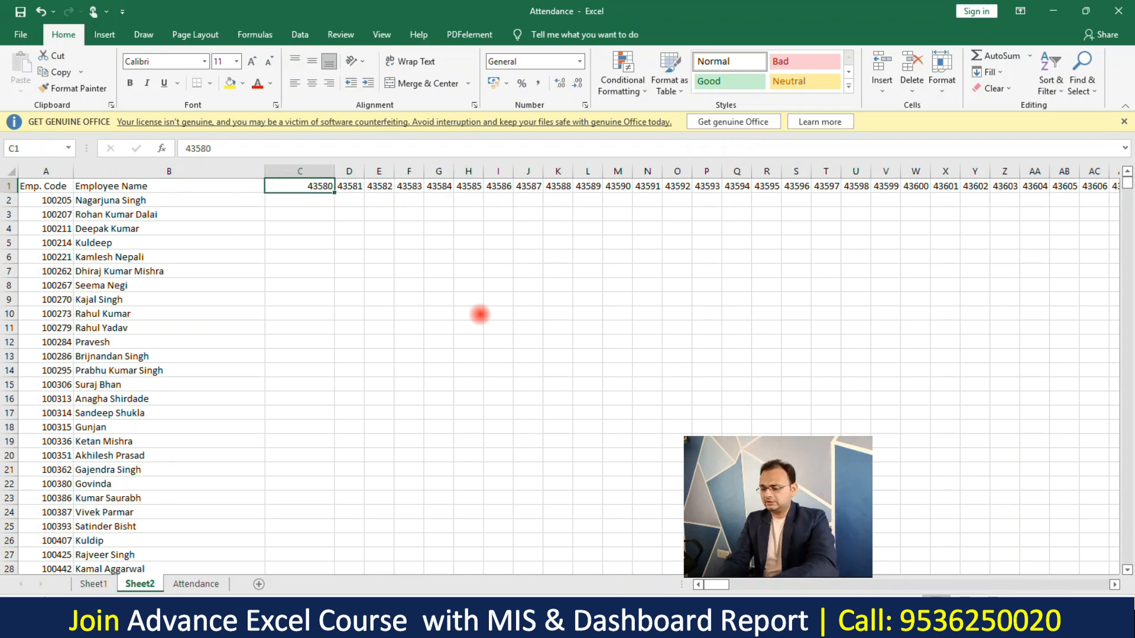
{"action": "key", "text": "ctrl+shift+Right"}
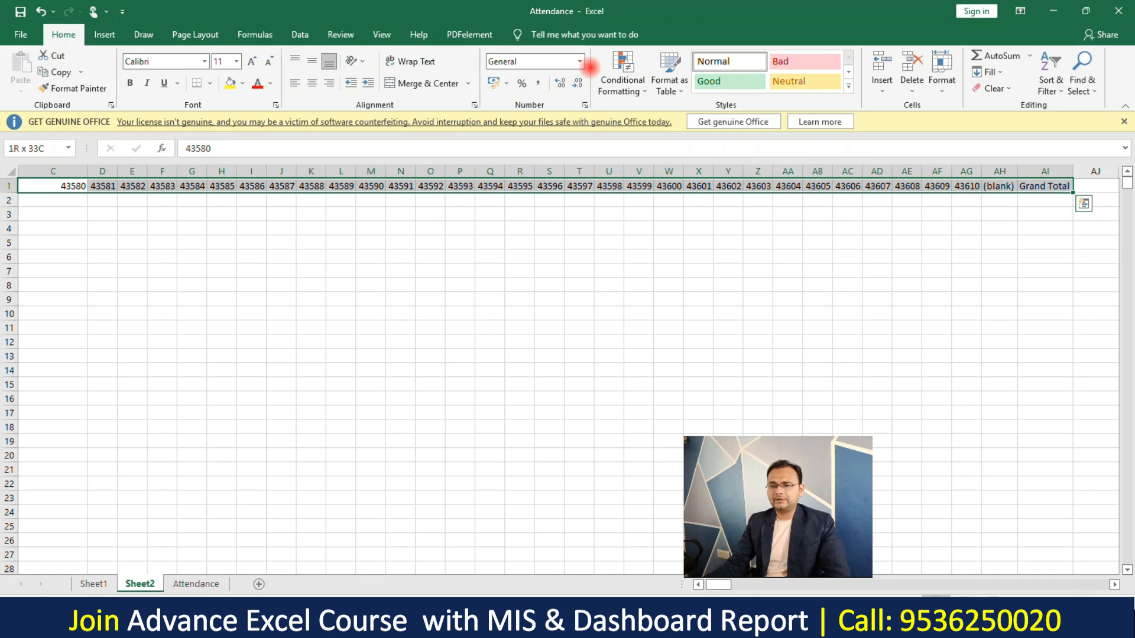
{"action": "left_click", "coordinate": [580, 62]}
{"action": "left_click", "coordinate": [568, 213]}
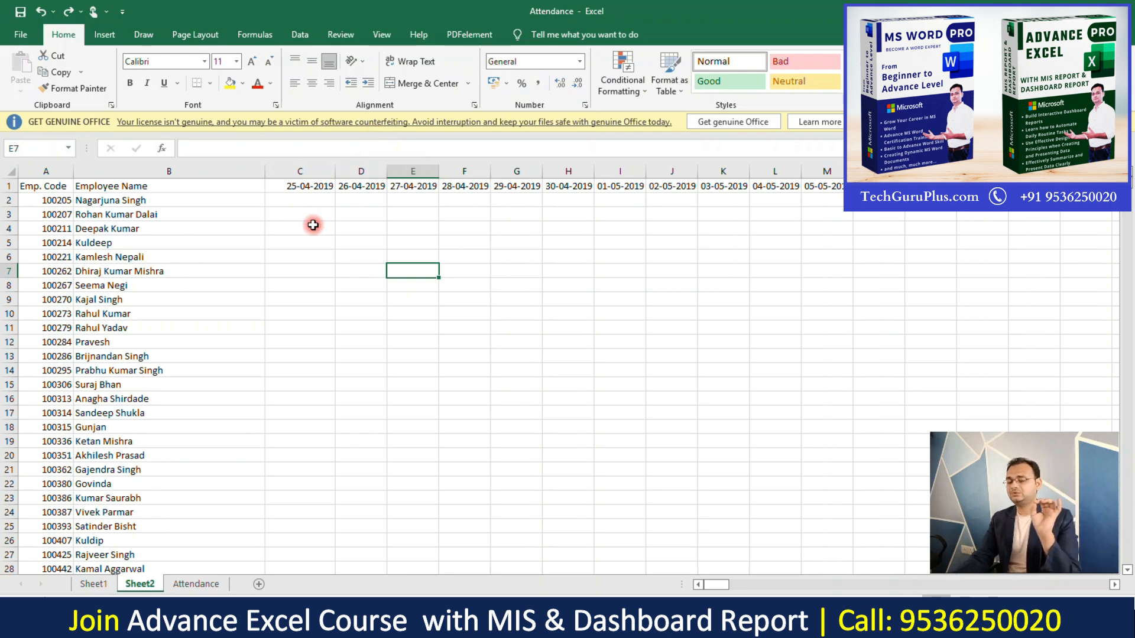
Insert a blank column before the Employee Code column on the Attendance sheet.
{"action": "left_click", "coordinate": [295, 224]}
{"action": "left_click", "coordinate": [216, 590]}
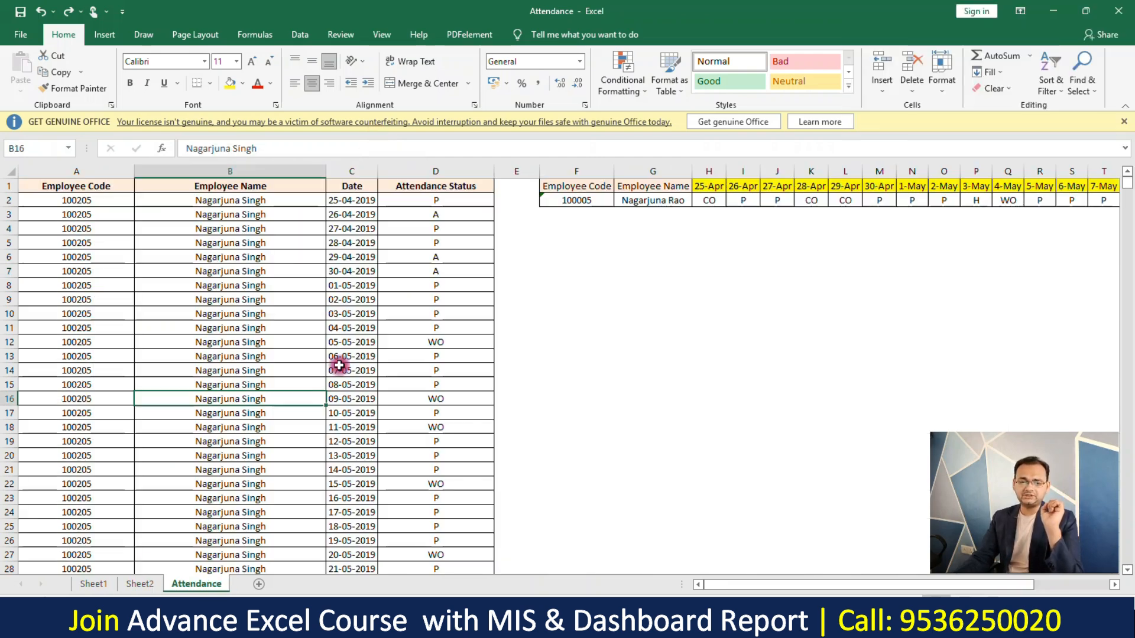
{"action": "left_click", "coordinate": [358, 325]}
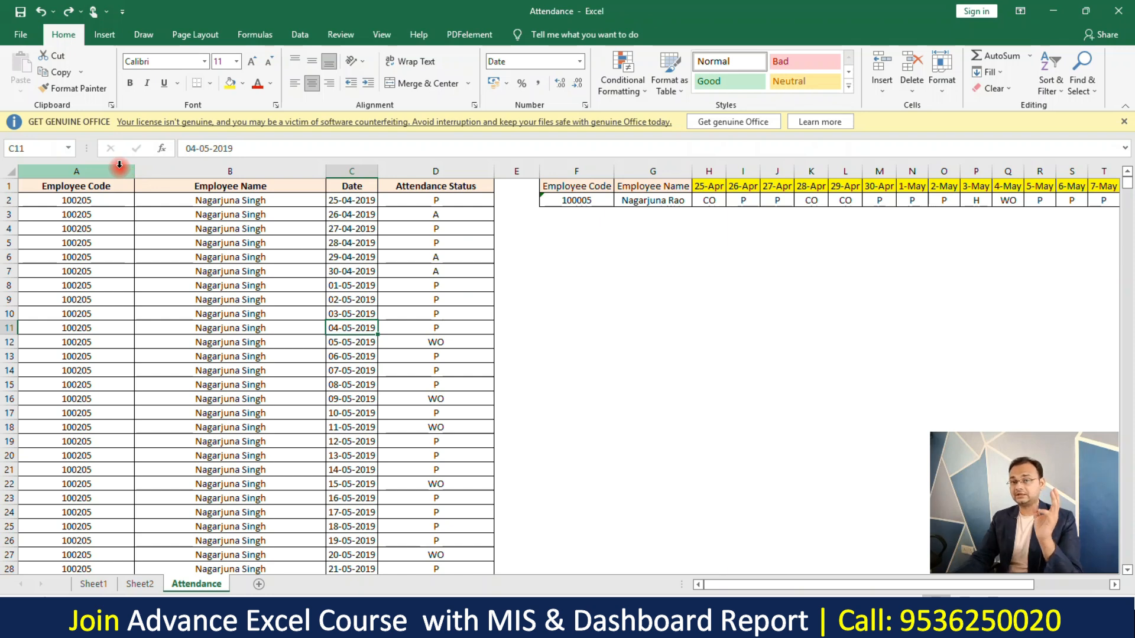
{"action": "right_click", "coordinate": [120, 168]}
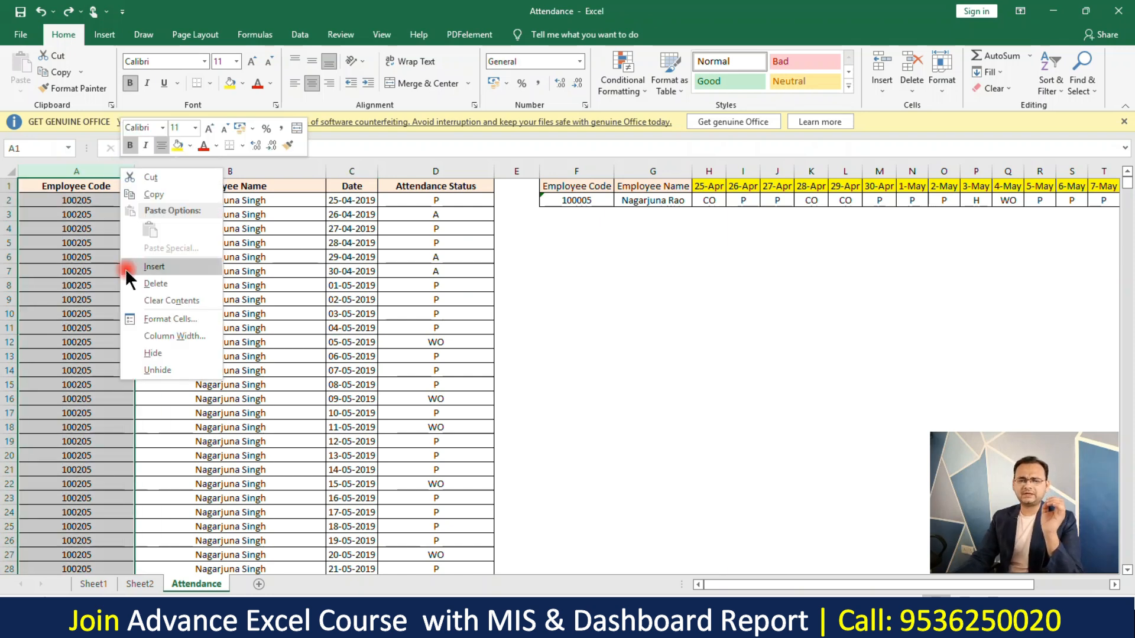
{"action": "left_click", "coordinate": [81, 247]}
{"action": "left_click", "coordinate": [101, 199]}
{"action": "left_click", "coordinate": [111, 202]}
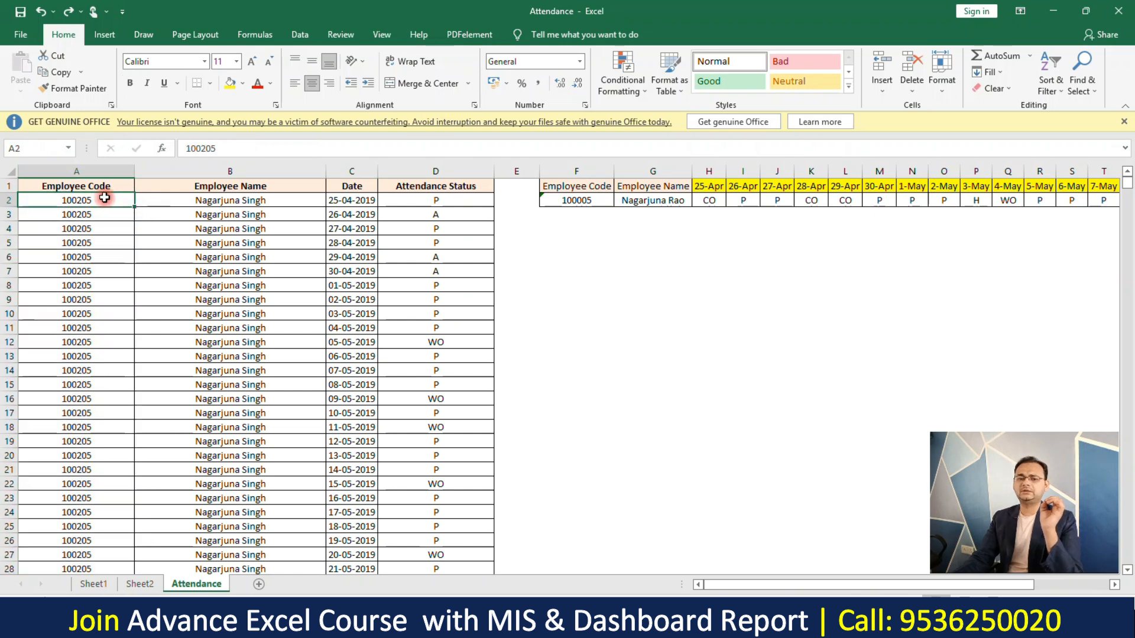
{"action": "left_click_drag", "start_coordinate": [104, 198], "coordinate": [375, 198]}
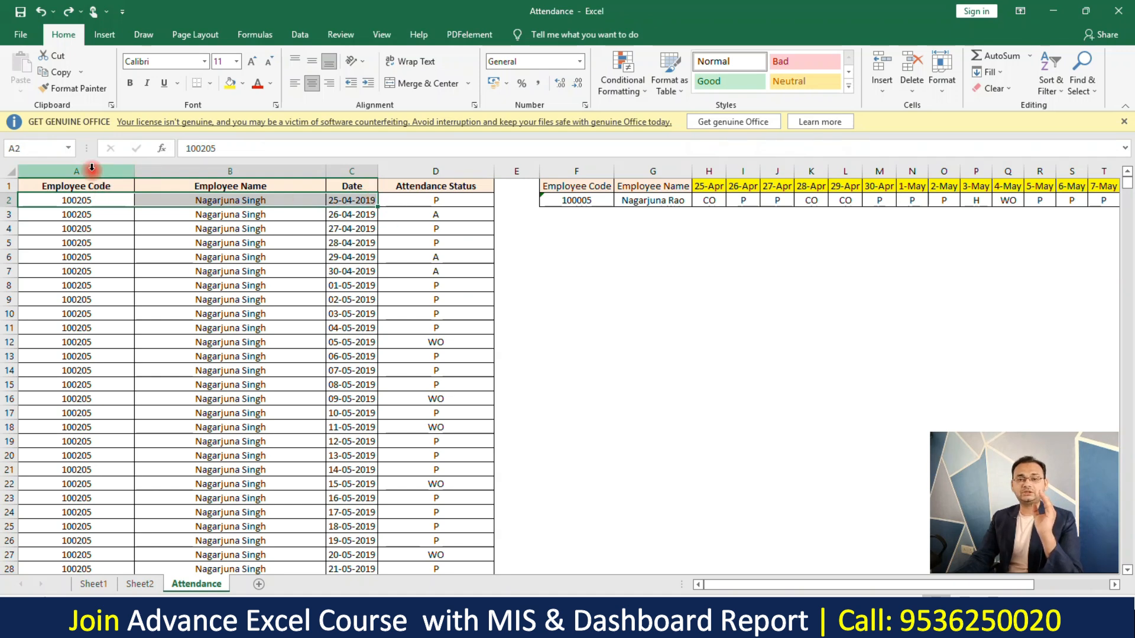
{"action": "left_click", "coordinate": [92, 168]}
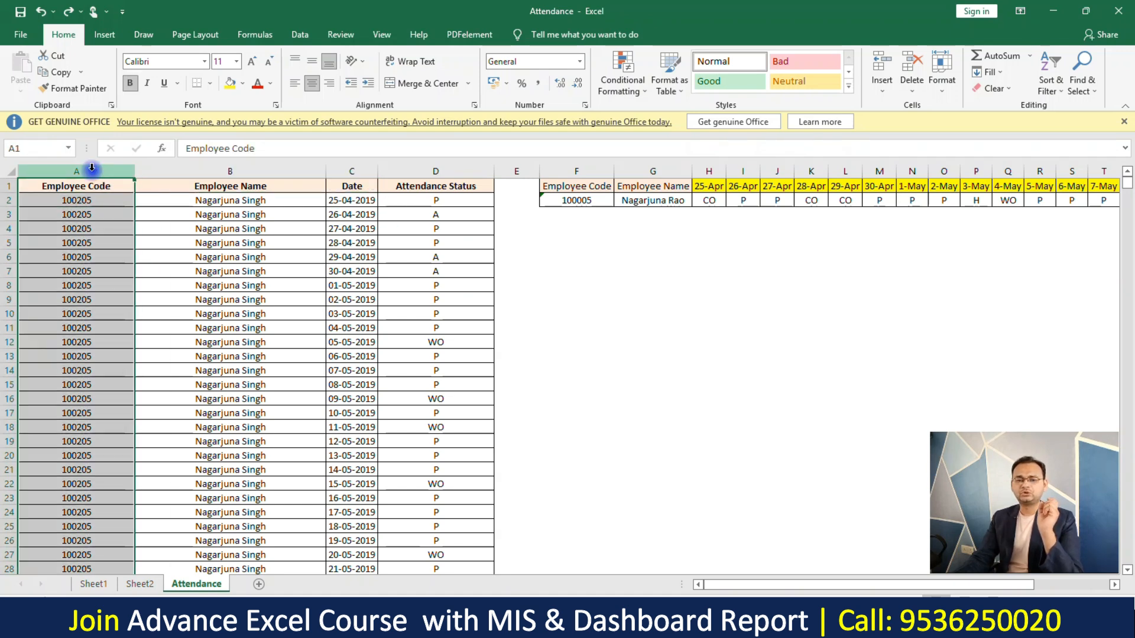
{"action": "right_click", "coordinate": [91, 168]}
{"action": "left_click", "coordinate": [129, 270]}
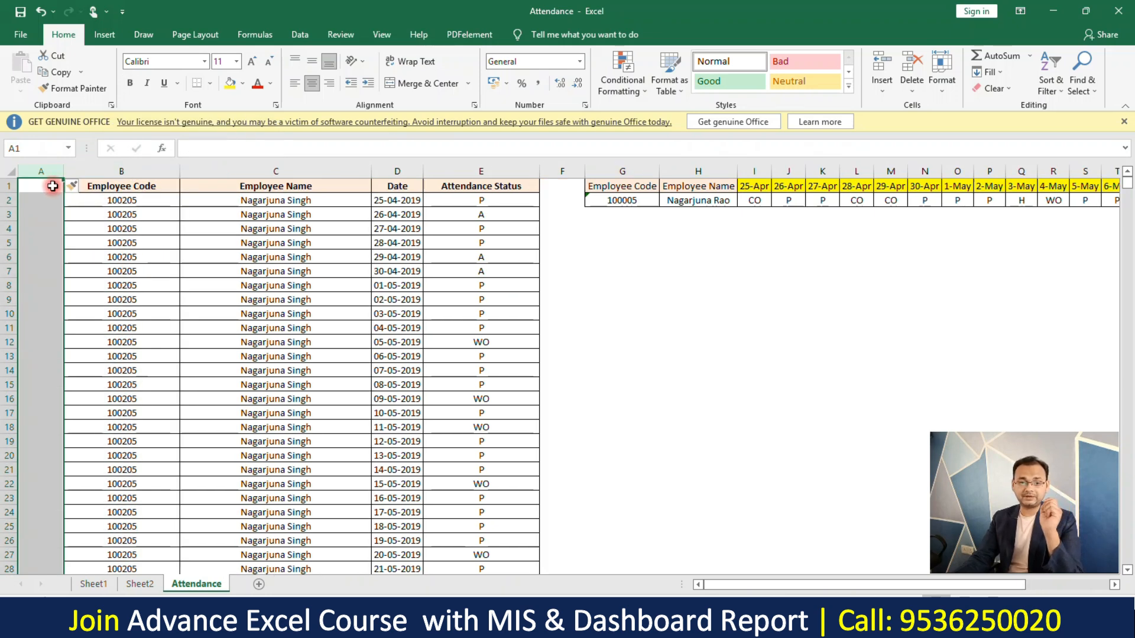
Enter the header Merge in cell A1 of the new column.
{"action": "left_click", "coordinate": [52, 187]}
{"action": "left_click", "coordinate": [42, 196]}
{"action": "left_click", "coordinate": [45, 190]}
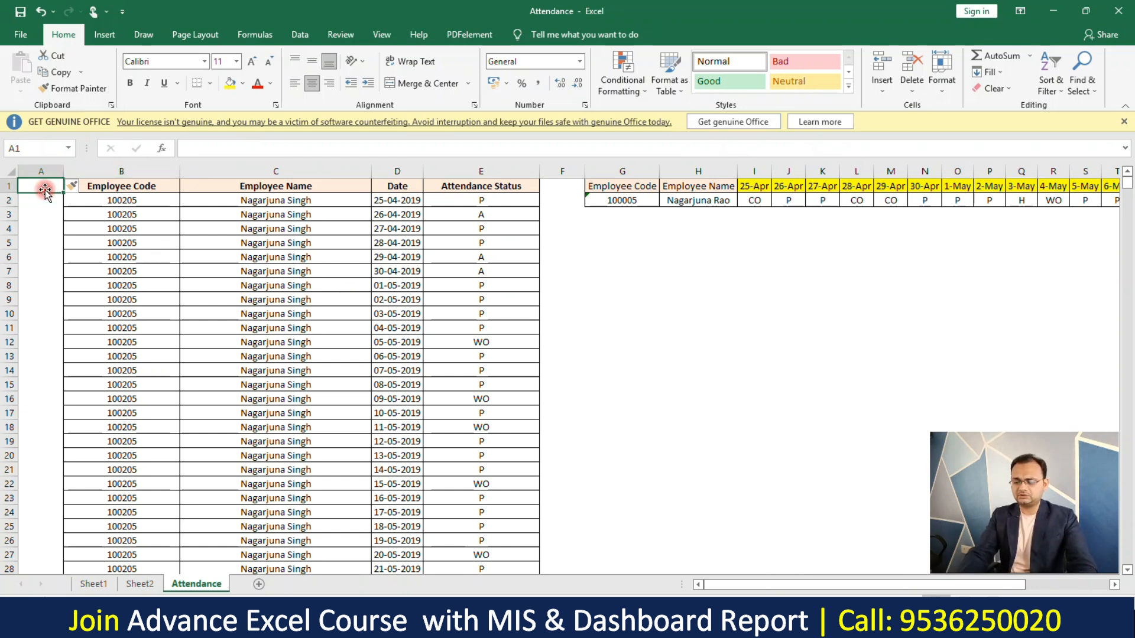
{"action": "type", "text": "Merge"}
{"action": "key", "text": "Return"}
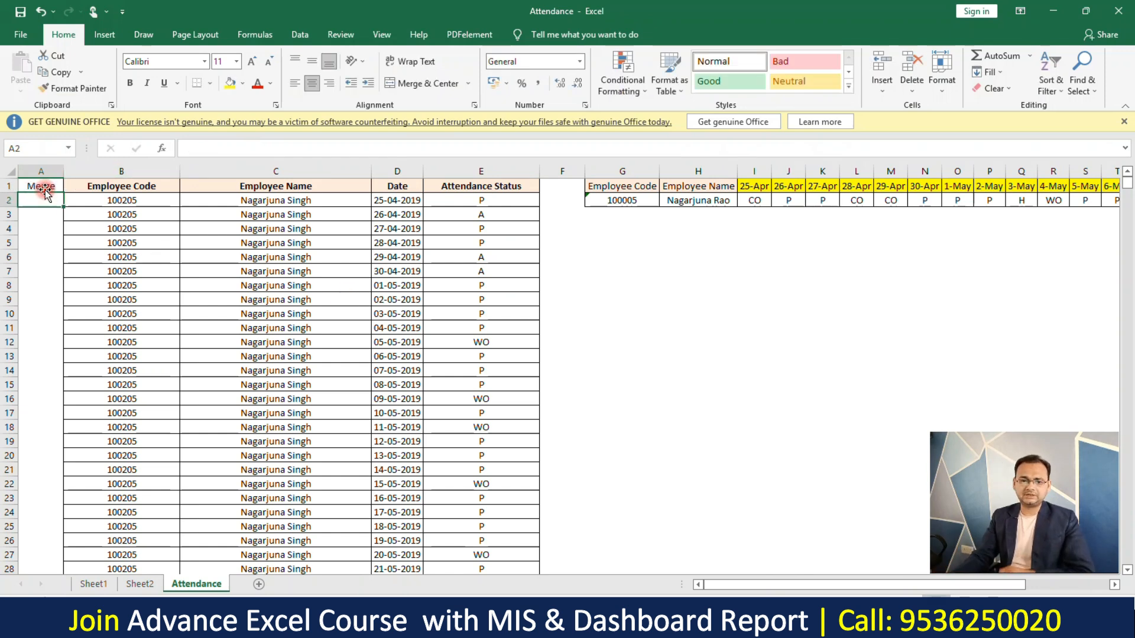
Join the employee code, name and date in cell A2 with the formula =B2&C2&D2.
{"action": "type", "text": "="}
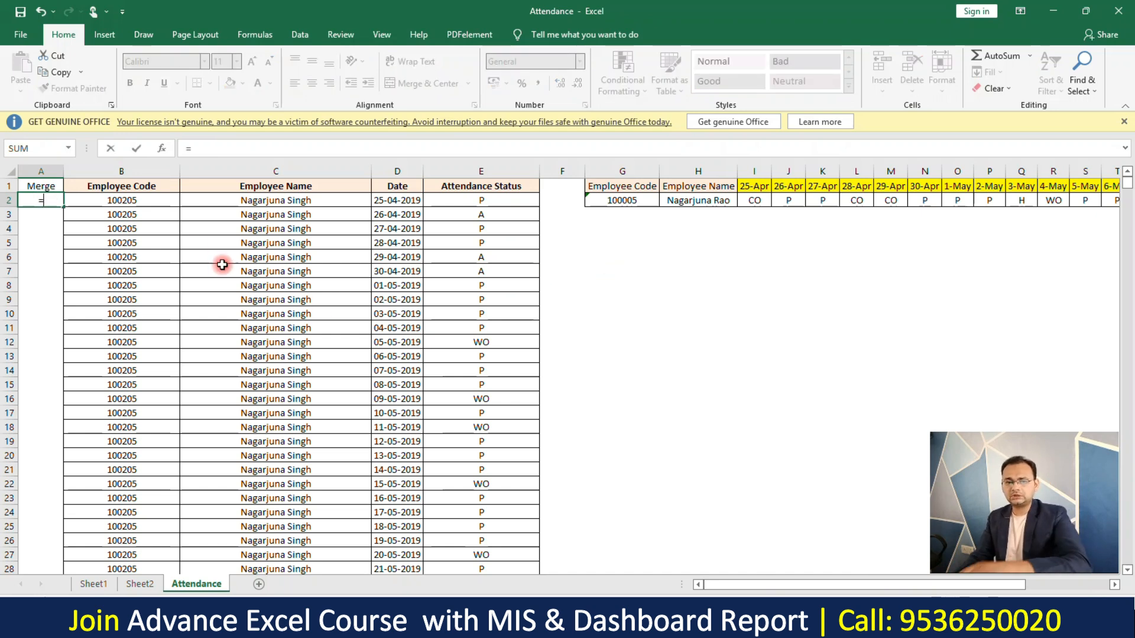
{"action": "left_click", "coordinate": [152, 200]}
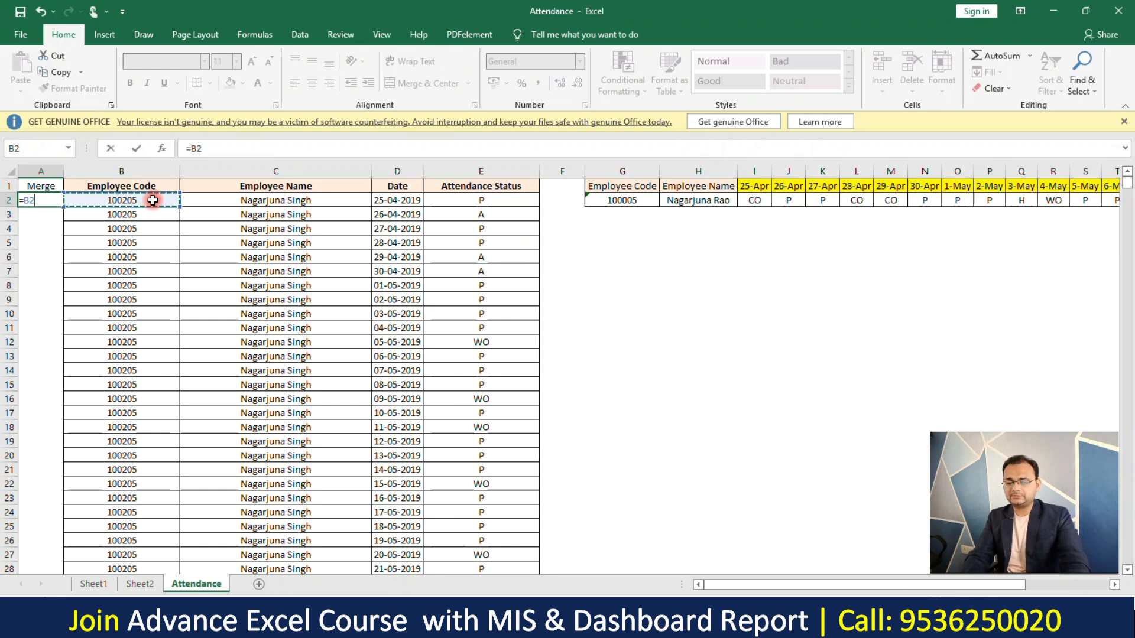
{"action": "type", "text": "&"}
{"action": "left_click", "coordinate": [236, 200]}
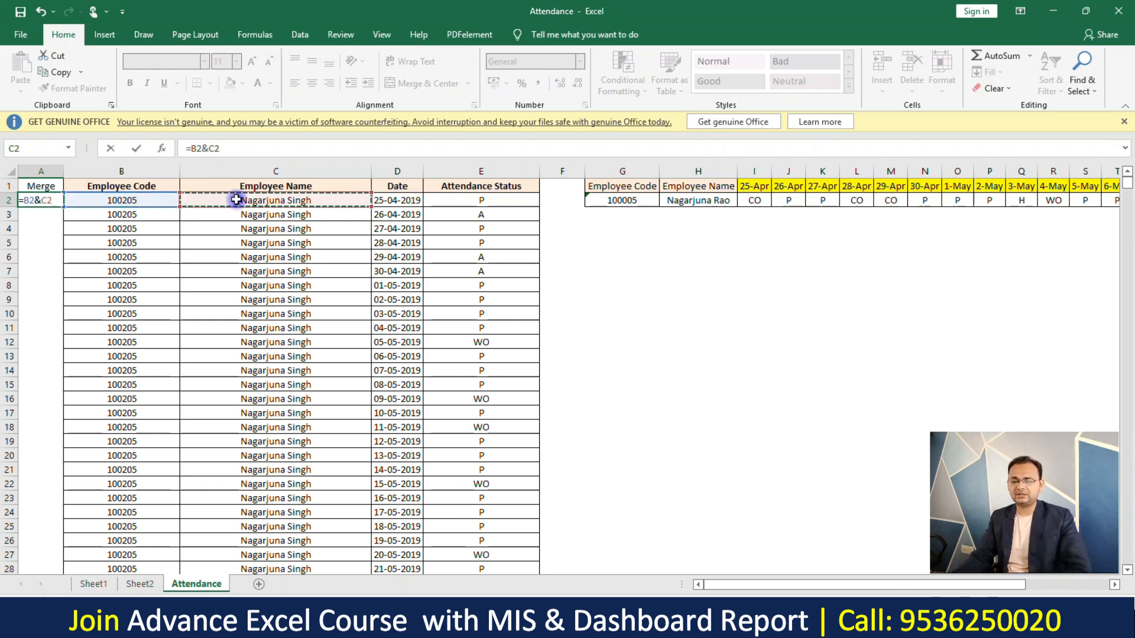
{"action": "type", "text": "&"}
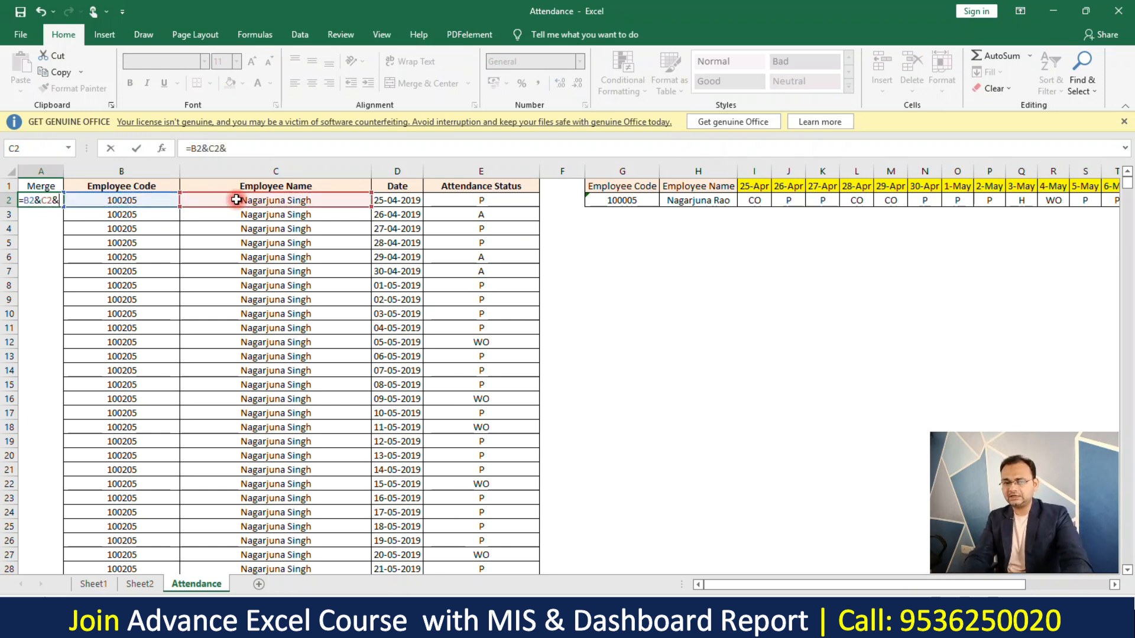
{"action": "left_click", "coordinate": [380, 199]}
{"action": "key", "text": "Return"}
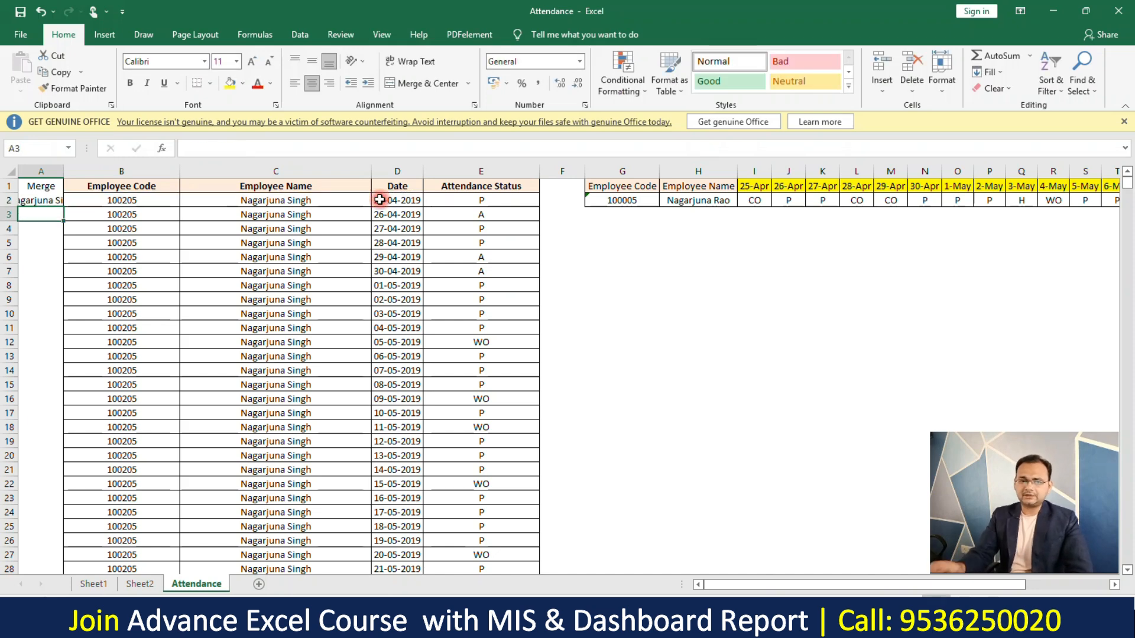
{"action": "left_click_drag", "start_coordinate": [171, 195], "coordinate": [163, 385]}
{"action": "left_click", "coordinate": [307, 214]}
{"action": "left_click_drag", "start_coordinate": [311, 242], "coordinate": [322, 328]}
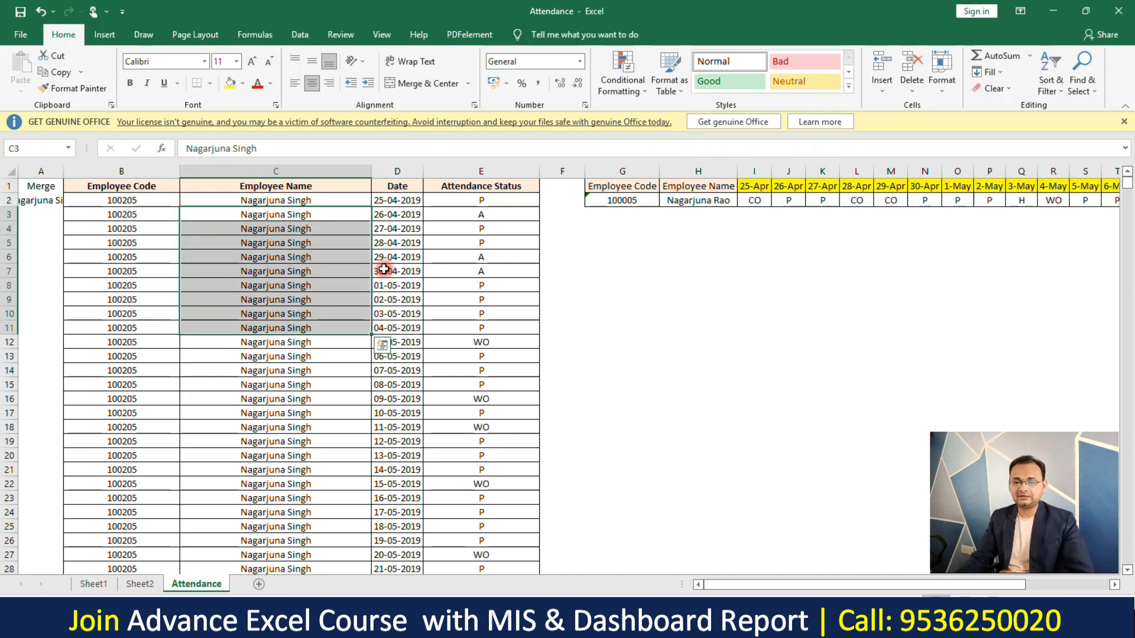
{"action": "left_click_drag", "start_coordinate": [399, 201], "coordinate": [406, 357]}
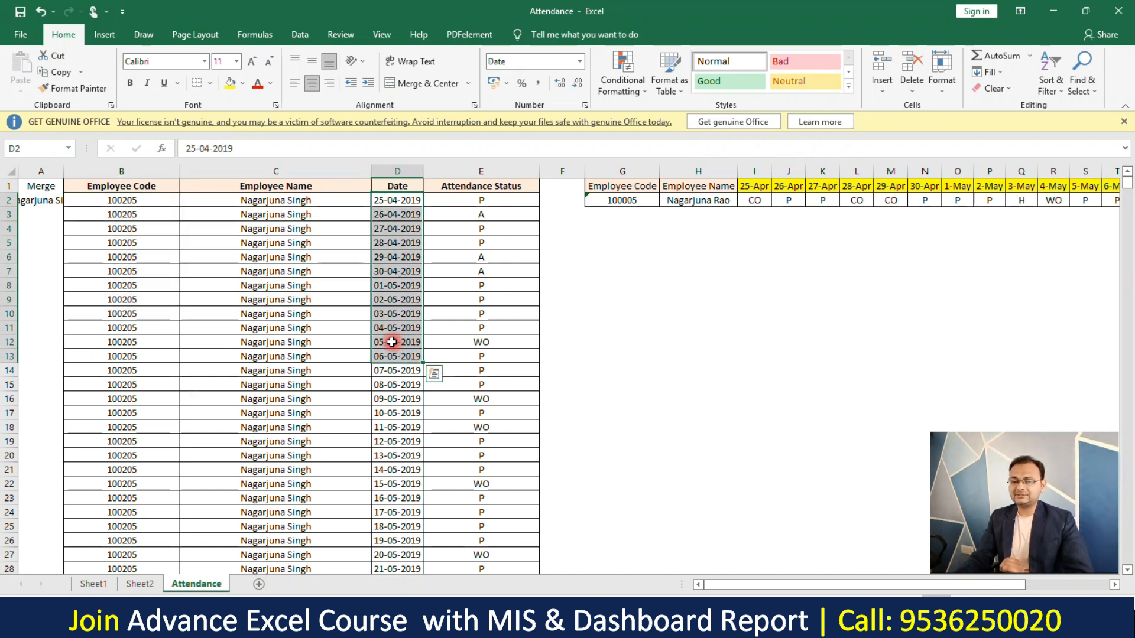
{"action": "left_click", "coordinate": [397, 306]}
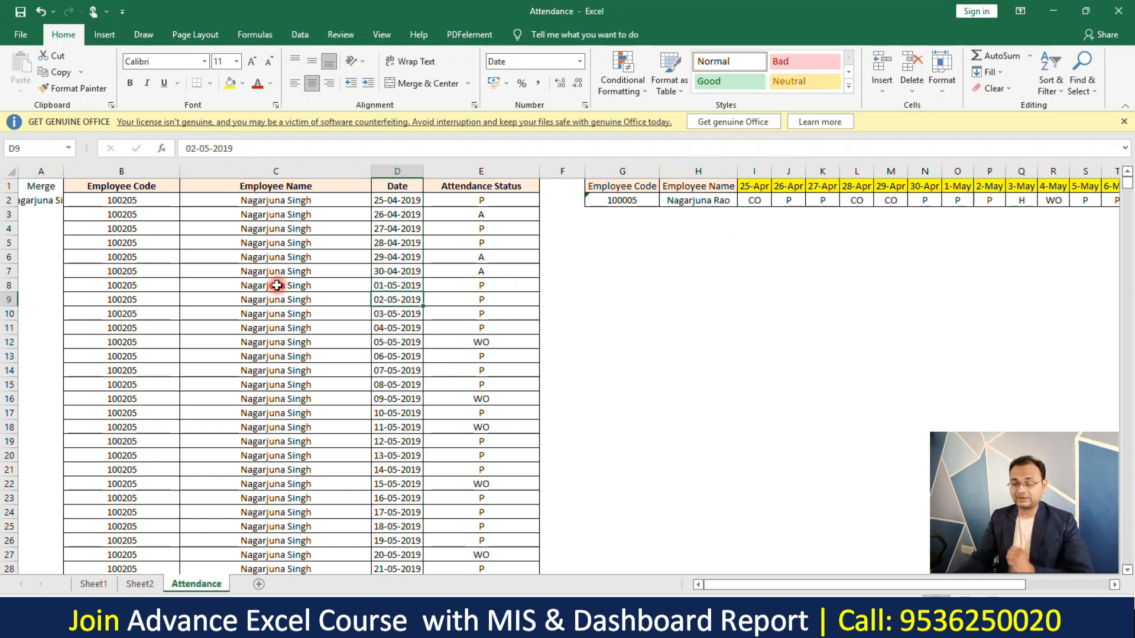
Autofit the Merge column and fill its formula down to the last attendance record.
{"action": "double_click", "coordinate": [65, 171]}
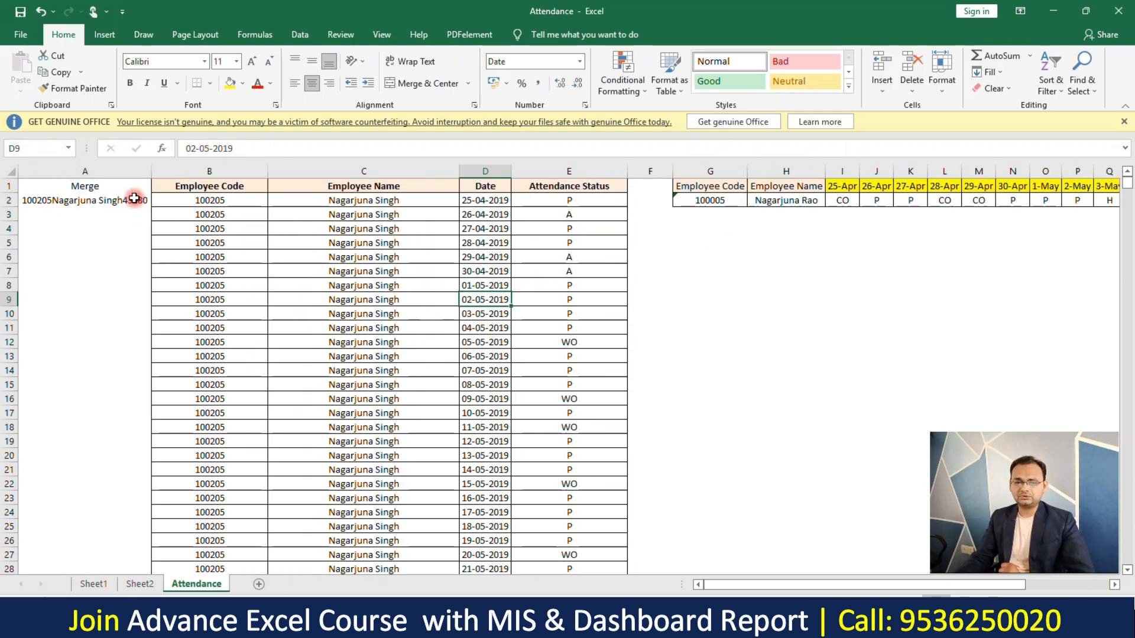
{"action": "left_click", "coordinate": [132, 201]}
{"action": "left_click_drag", "start_coordinate": [151, 204], "coordinate": [158, 390]}
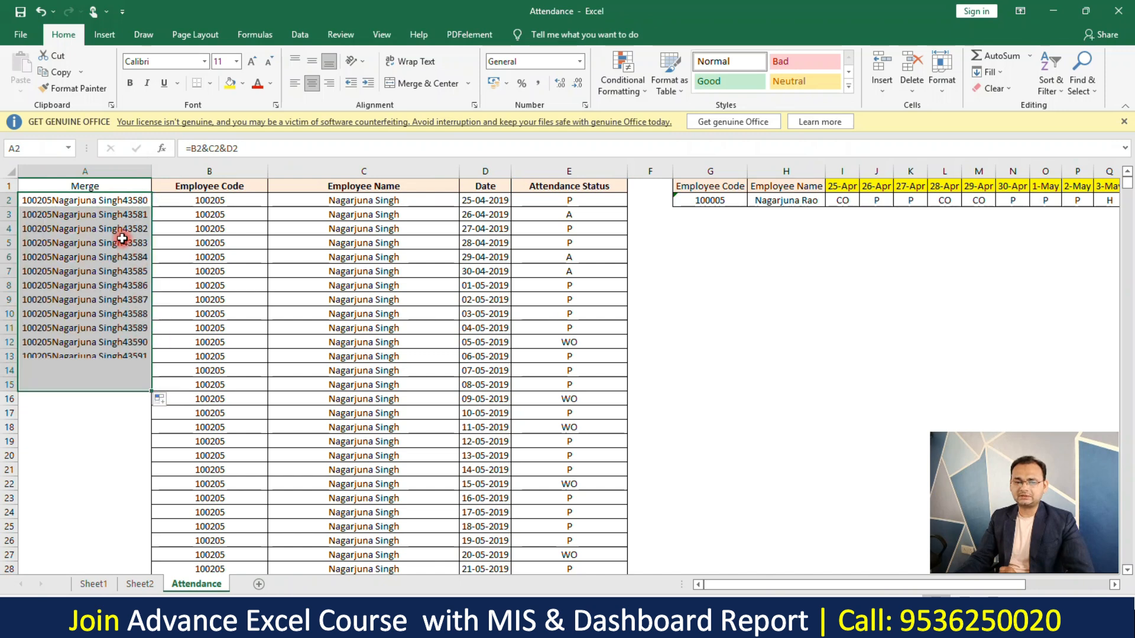
{"action": "left_click", "coordinate": [119, 231]}
{"action": "left_click", "coordinate": [143, 385]}
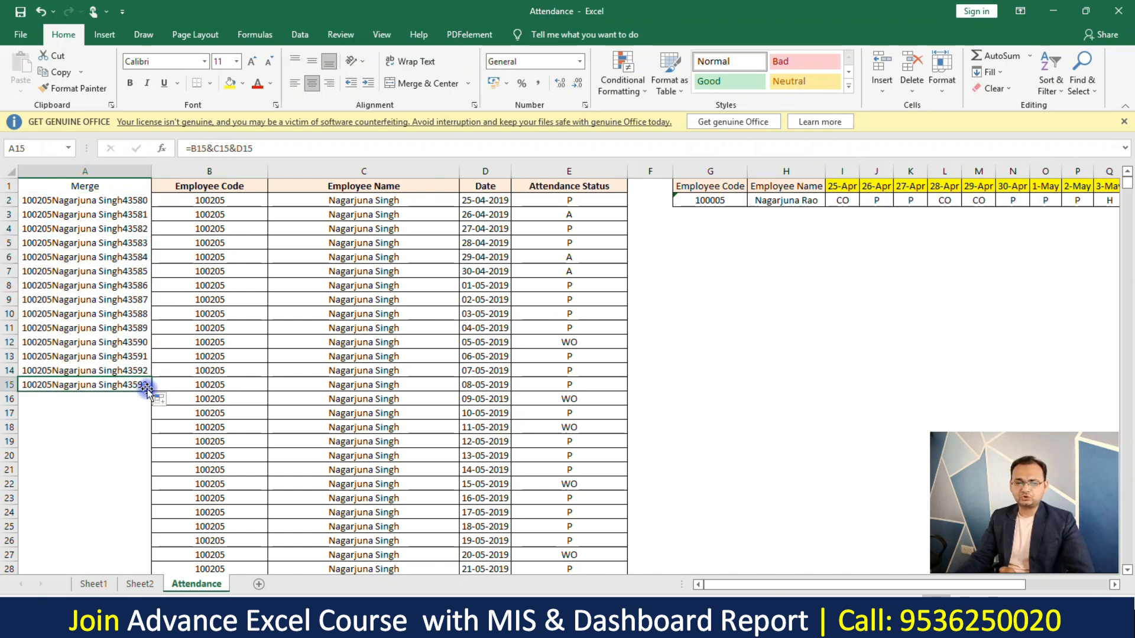
{"action": "double_click", "coordinate": [152, 390]}
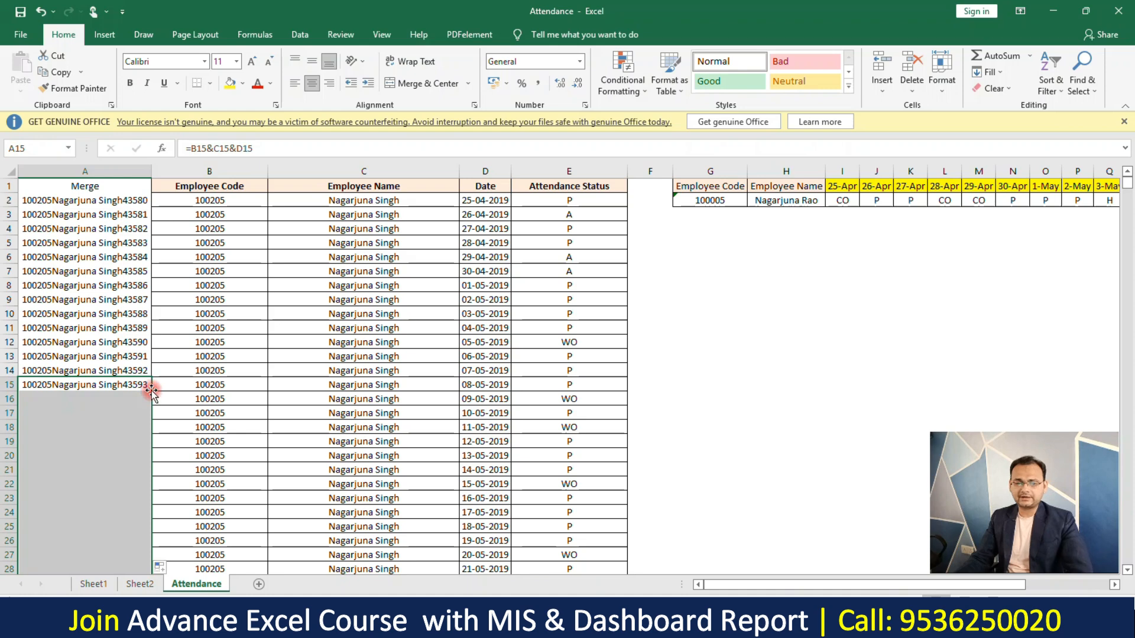
{"action": "left_click", "coordinate": [125, 314]}
{"action": "mouse_move", "coordinate": [1121, 182]}
{"action": "left_mouse_down"}
{"action": "mouse_move", "coordinate": [1128, 570]}
{"action": "mouse_move", "coordinate": [1125, 180]}
{"action": "left_mouse_up"}
{"action": "left_click_drag", "start_coordinate": [569, 201], "coordinate": [576, 299]}
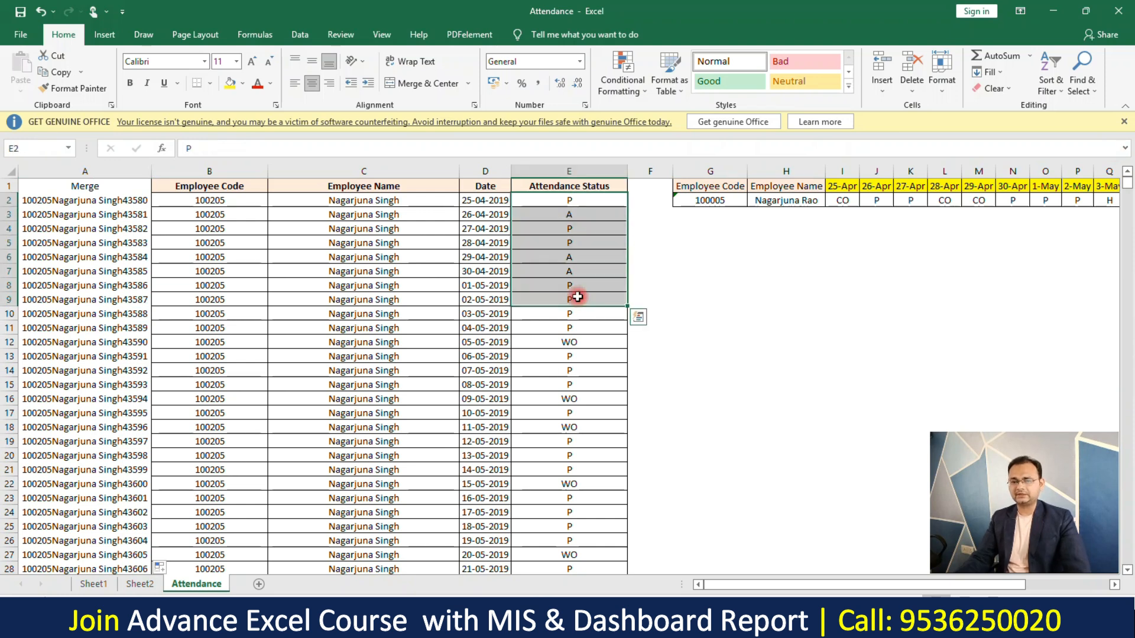
{"action": "left_click", "coordinate": [93, 202]}
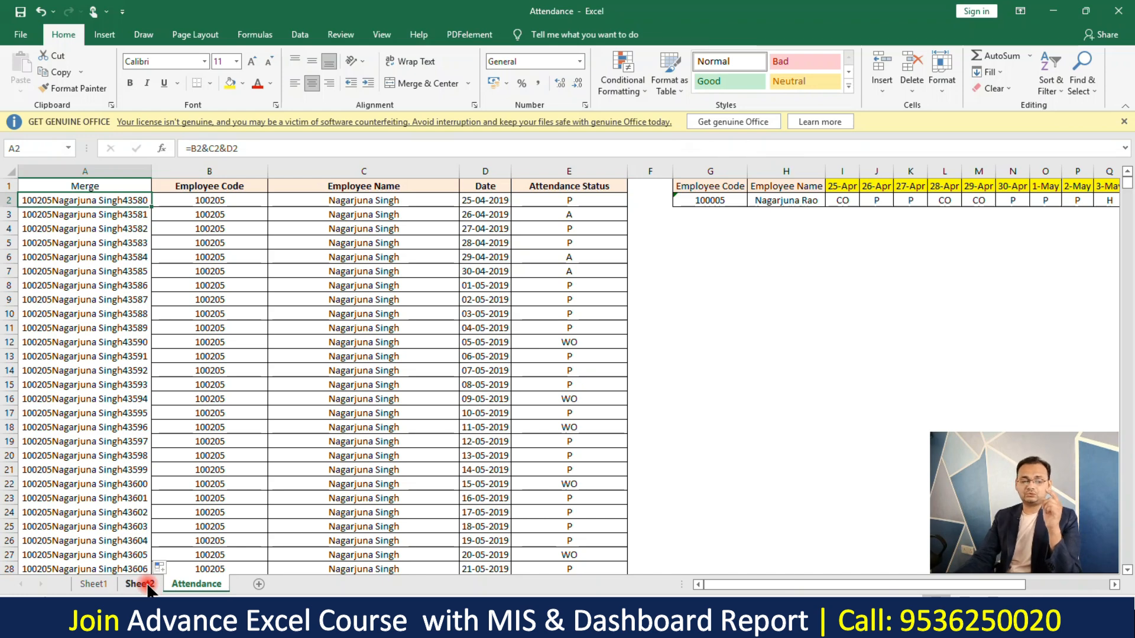
{"action": "left_click", "coordinate": [118, 229]}
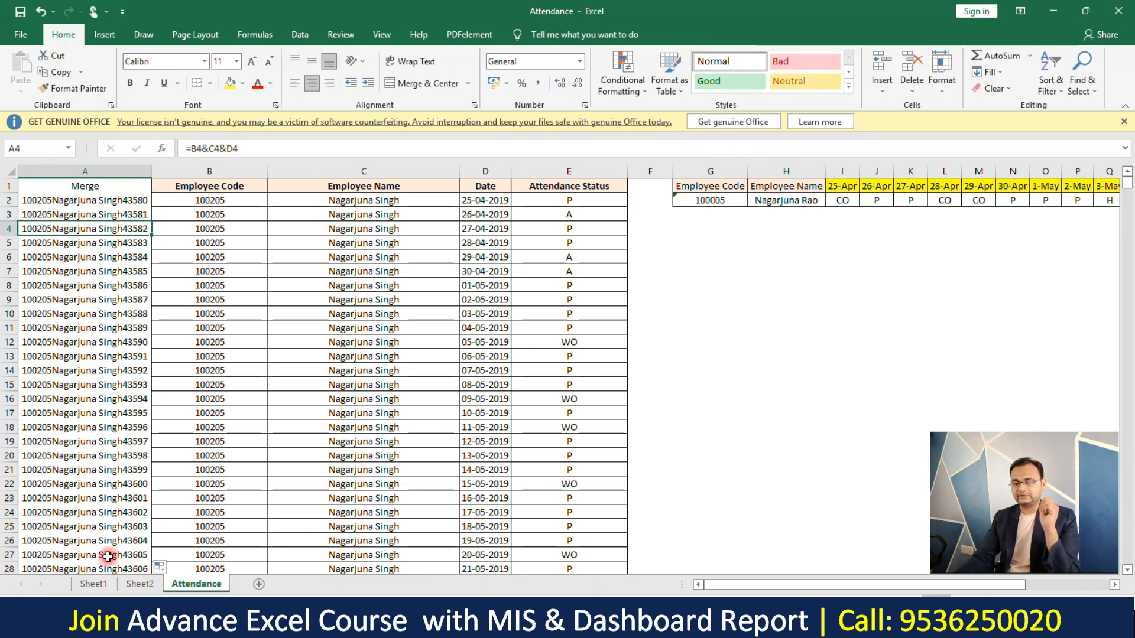
Start a VLOOKUP formula in cell C2 of Sheet2, under the 25-04-2019 header.
{"action": "left_click", "coordinate": [140, 584]}
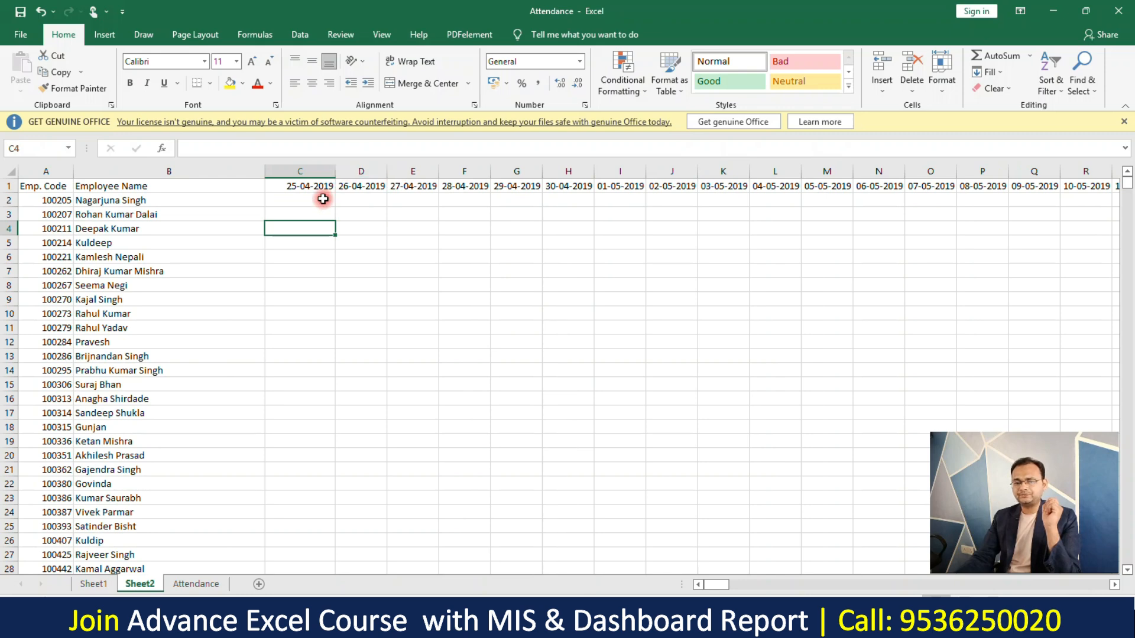
{"action": "left_click_drag", "start_coordinate": [435, 204], "coordinate": [13, 154]}
{"action": "left_click", "coordinate": [329, 200]}
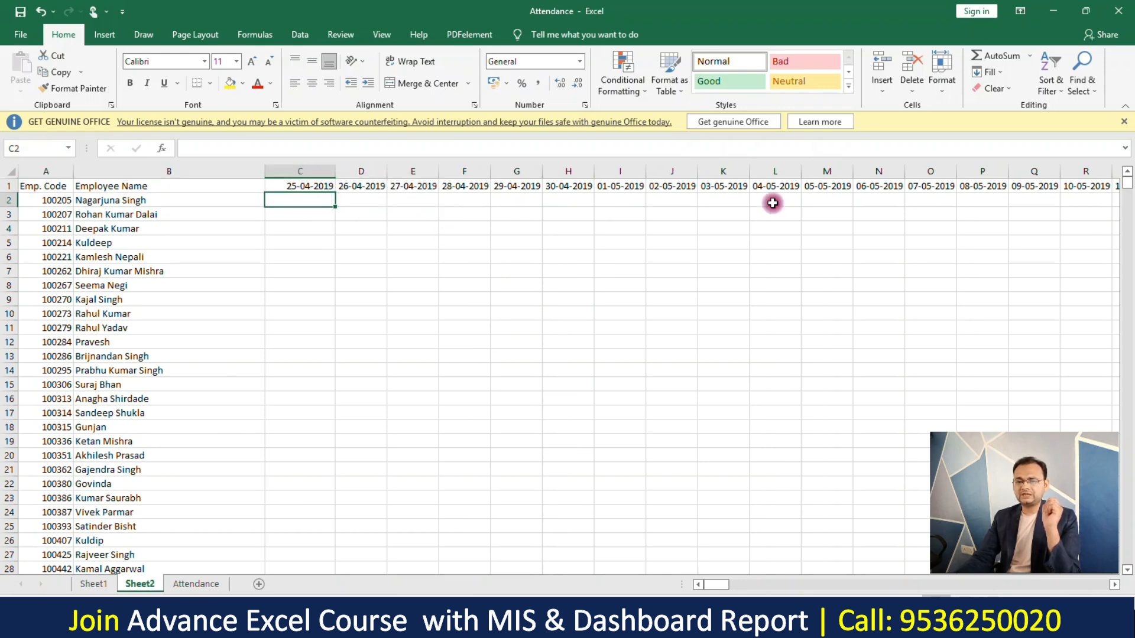
{"action": "type", "text": "=vlo"}
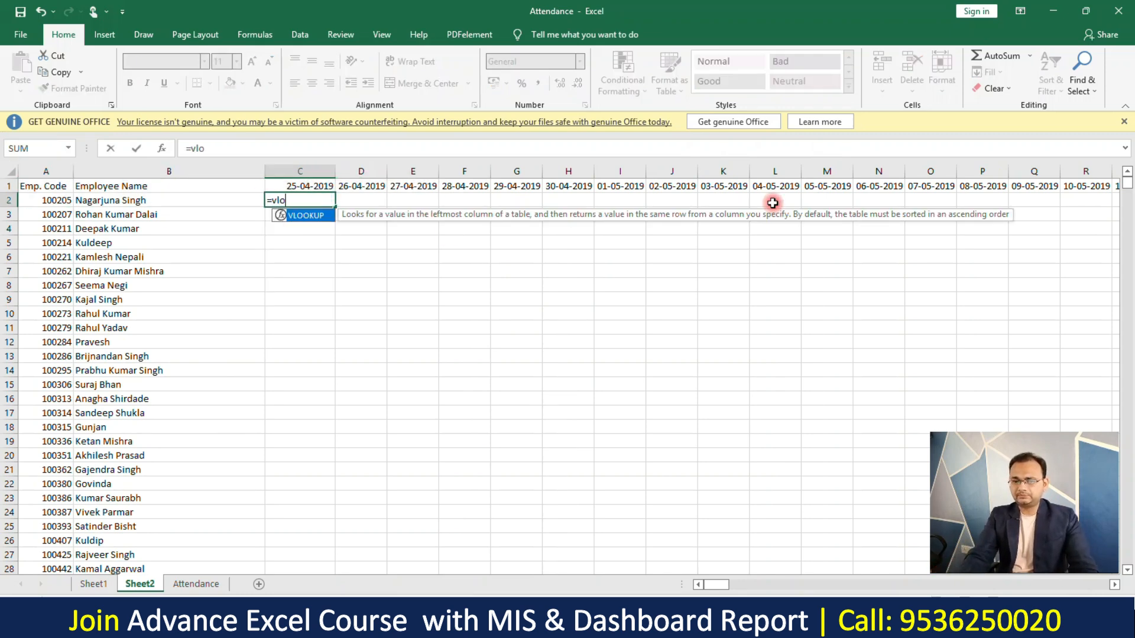
{"action": "key", "text": "Tab"}
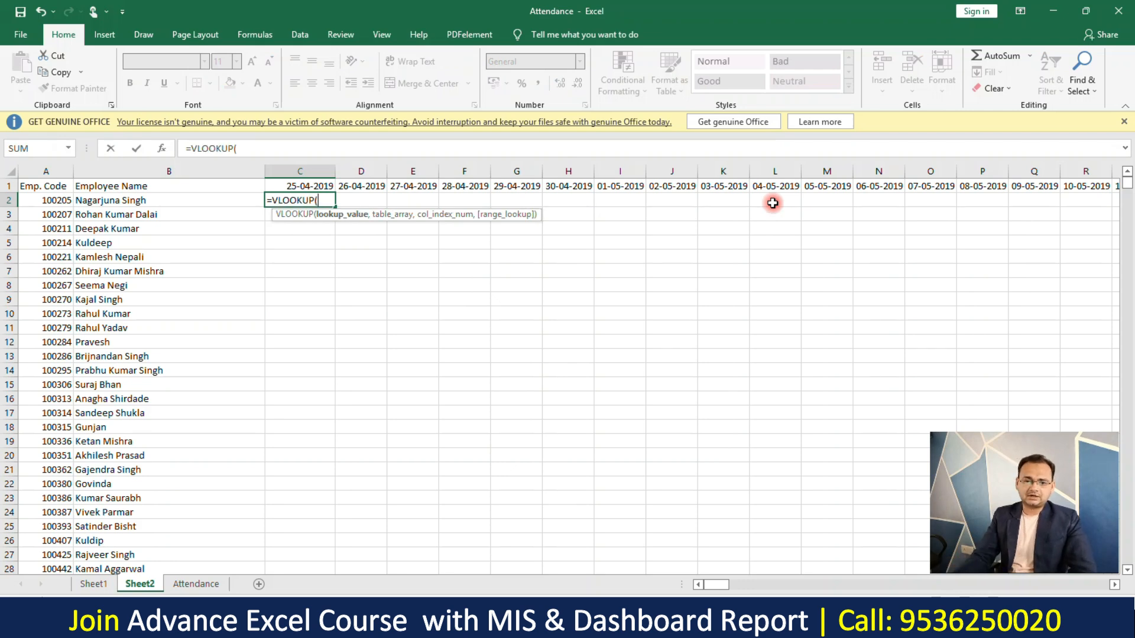
{"action": "left_click", "coordinate": [172, 200]}
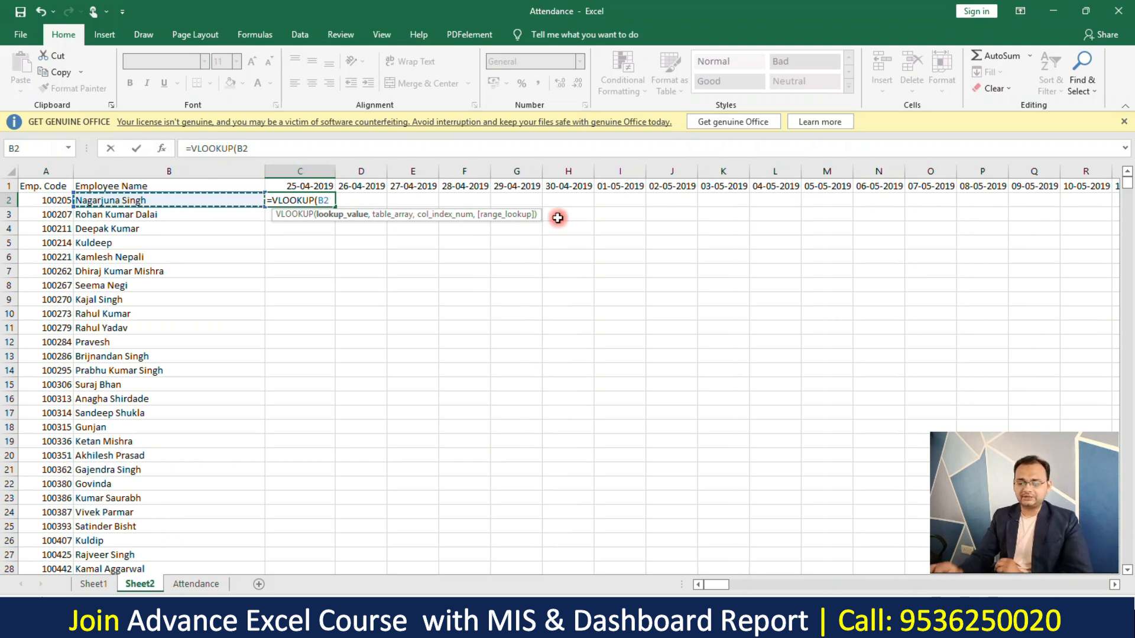
{"action": "key", "text": "BackSpace"}
{"action": "key", "text": "BackSpace"}
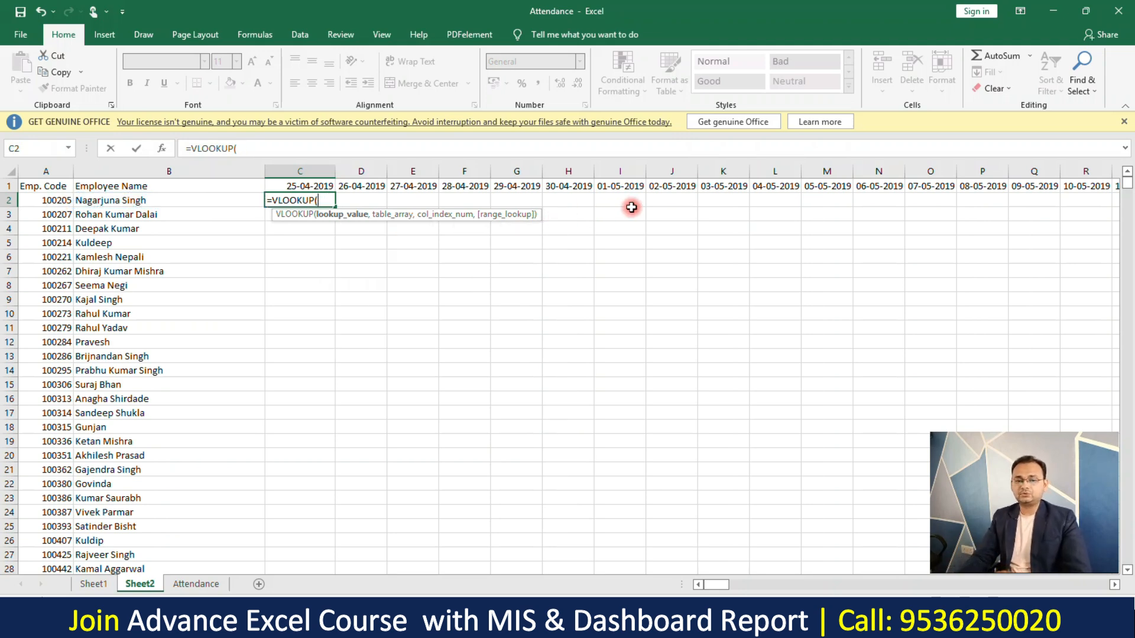
Build the VLOOKUP lookup value in C2 by joining the employee code, name and date header as A2&B2&C1.
{"action": "left_click", "coordinate": [62, 201]}
{"action": "type", "text": "&"}
{"action": "left_click", "coordinate": [254, 200]}
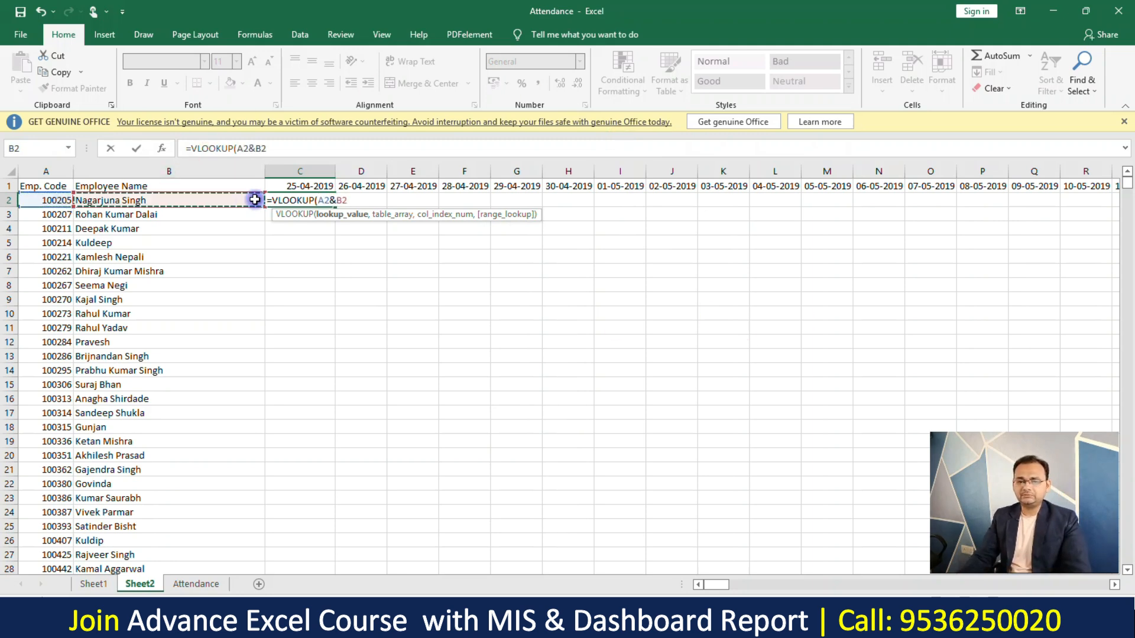
{"action": "type", "text": "&"}
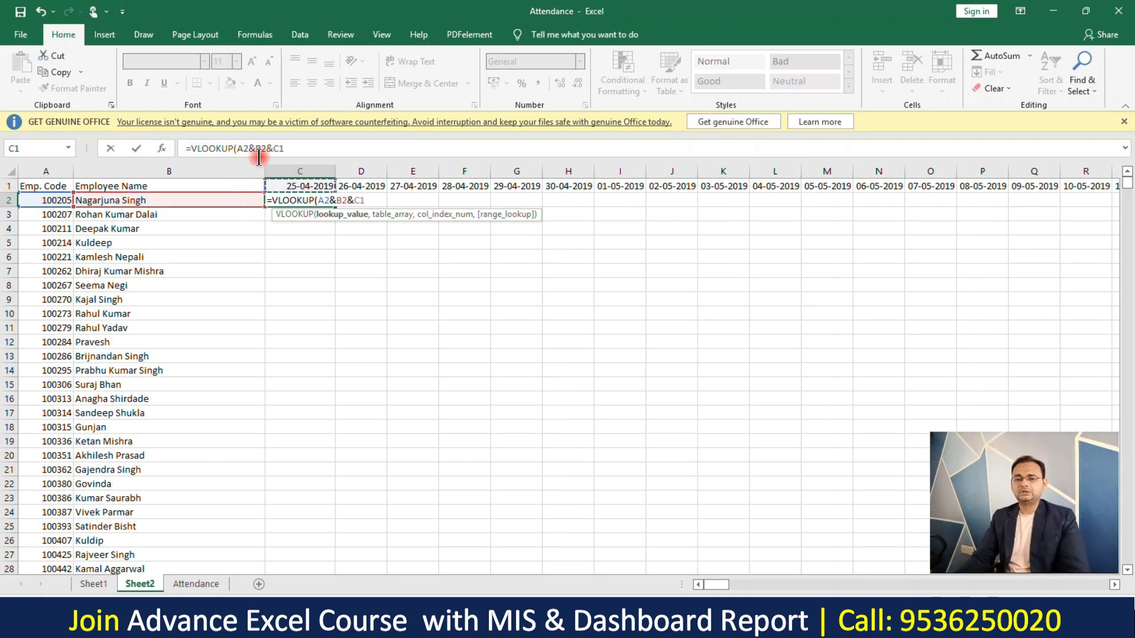
{"action": "left_click", "coordinate": [327, 188]}
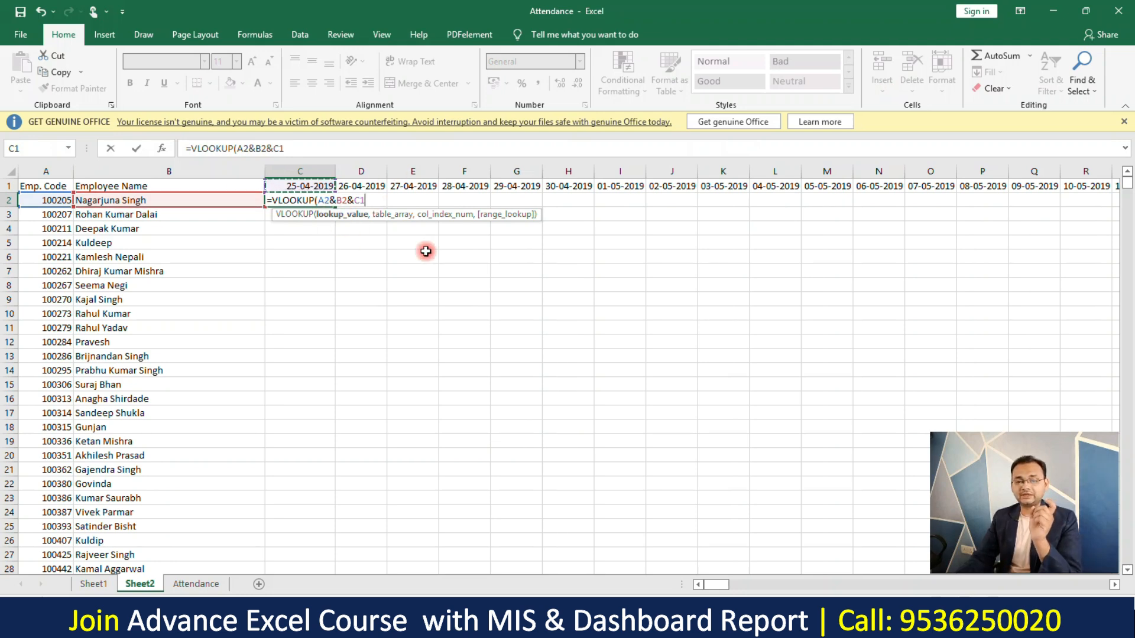
{"action": "type", "text": ","}
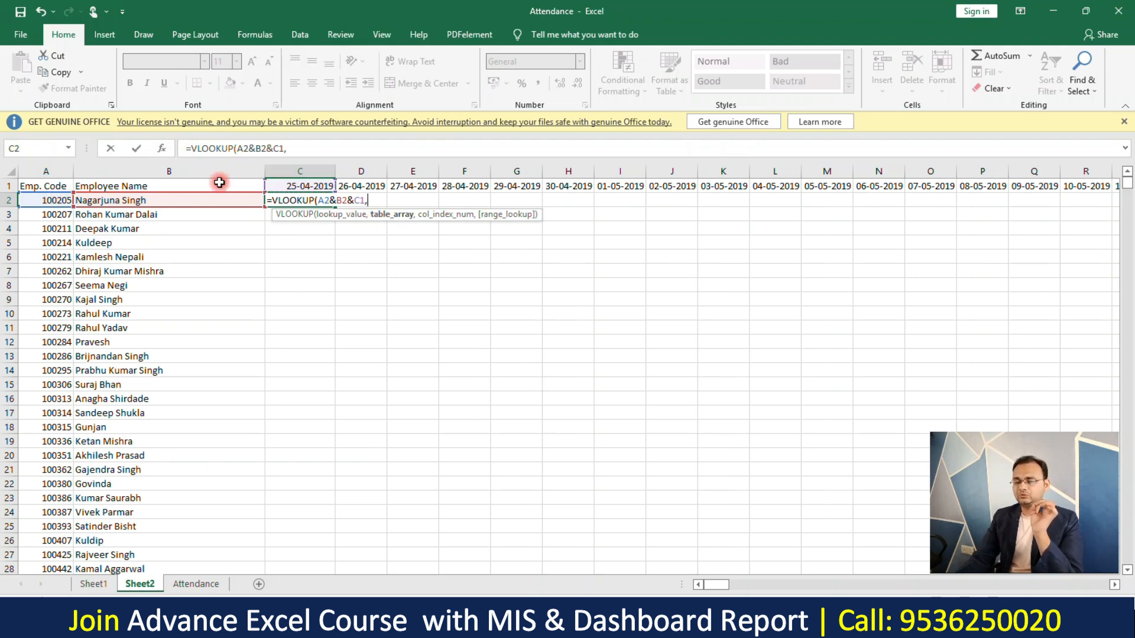
Complete the VLOOKUP with table array Attendance!A:E, column index 5 and exact match 0.
{"action": "left_click", "coordinate": [196, 584]}
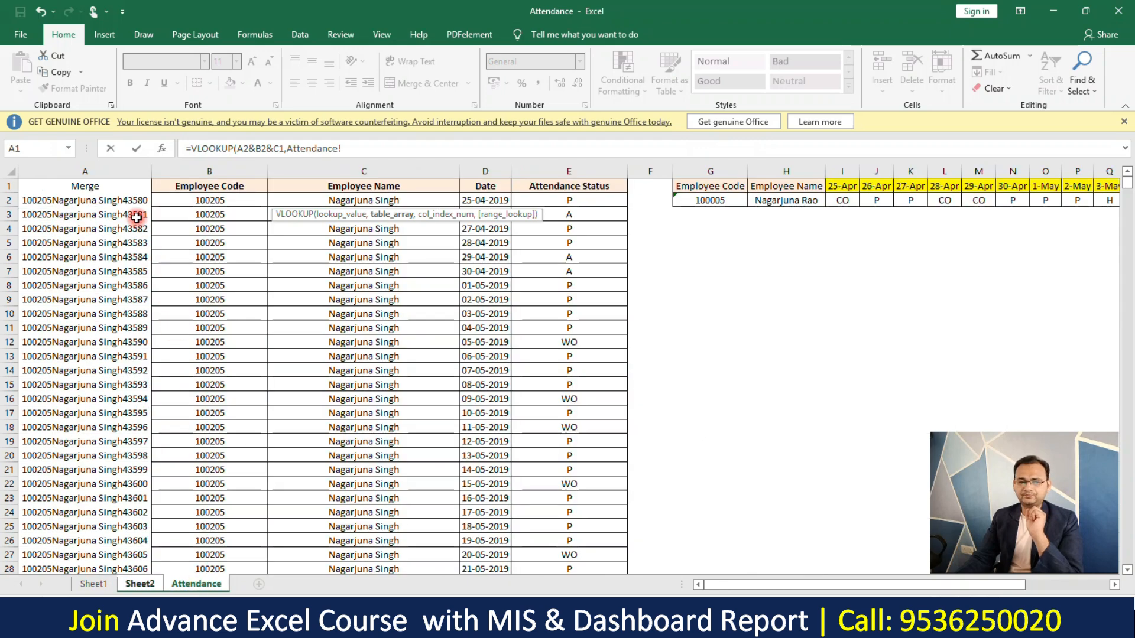
{"action": "left_click_drag", "start_coordinate": [129, 171], "coordinate": [572, 169]}
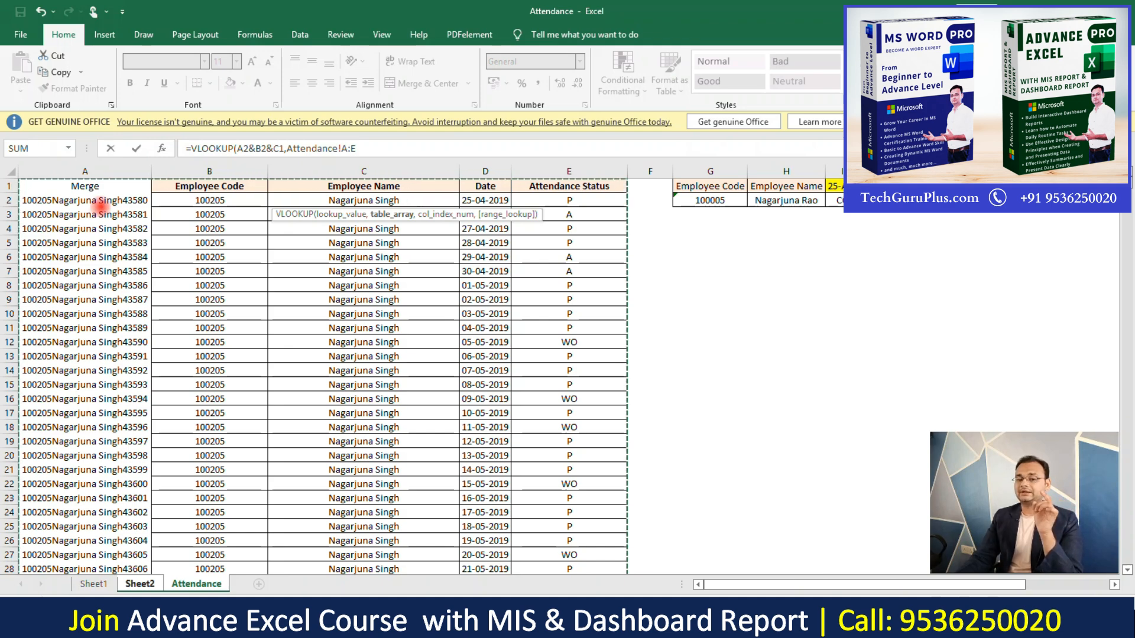
{"action": "type", "text": ","}
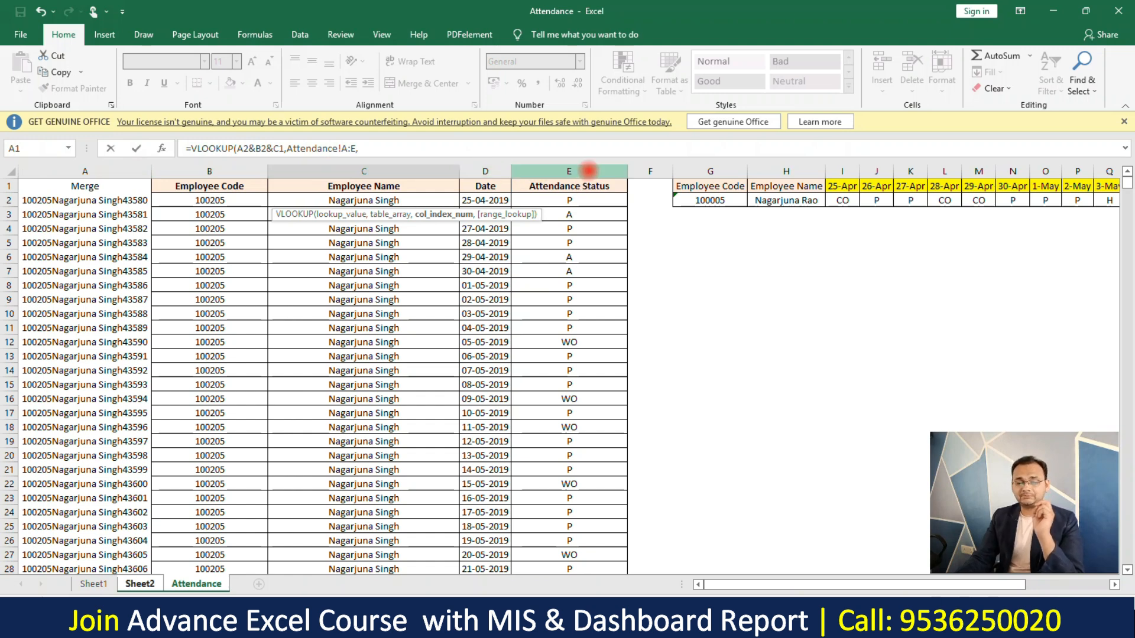
{"action": "left_click", "coordinate": [531, 156]}
{"action": "type", "text": ",0"}
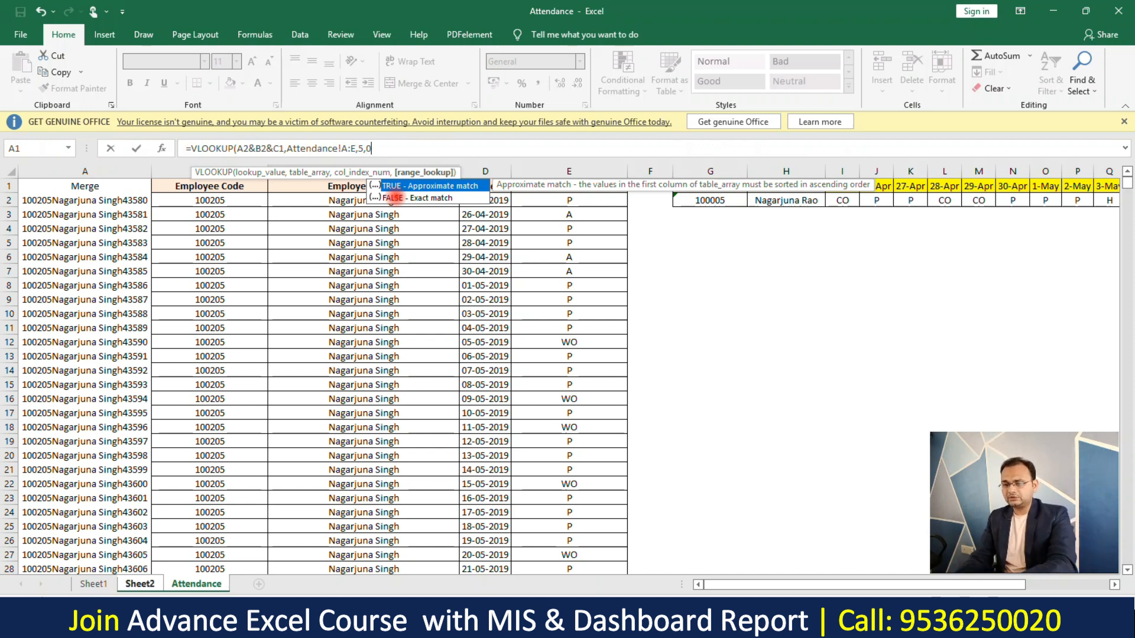
{"action": "type", "text": ")"}
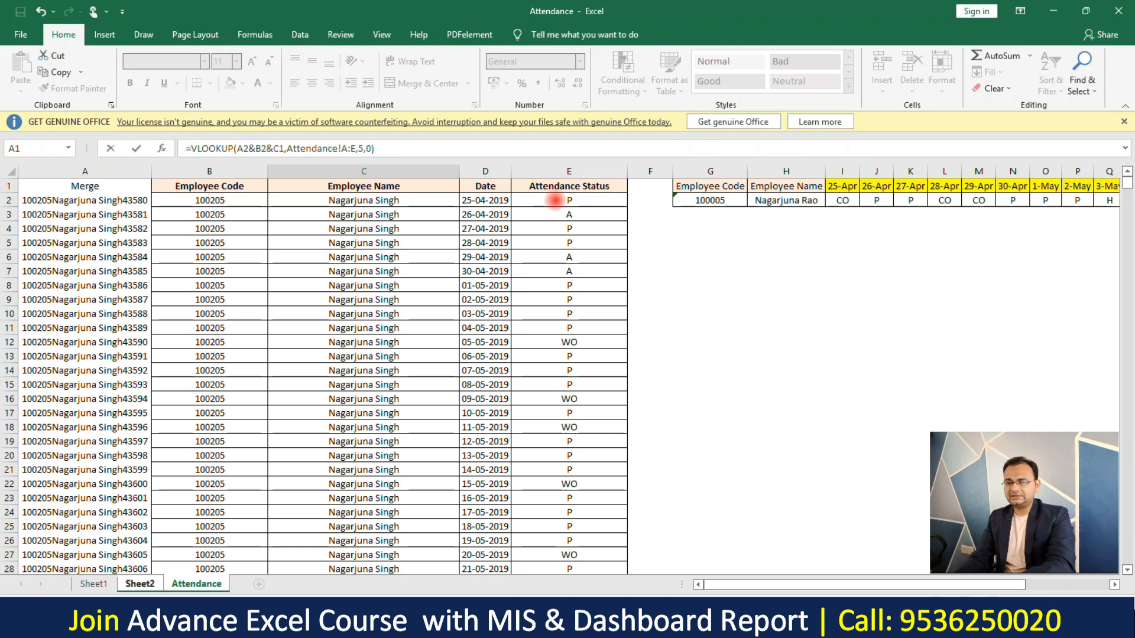
{"action": "key", "text": "Return"}
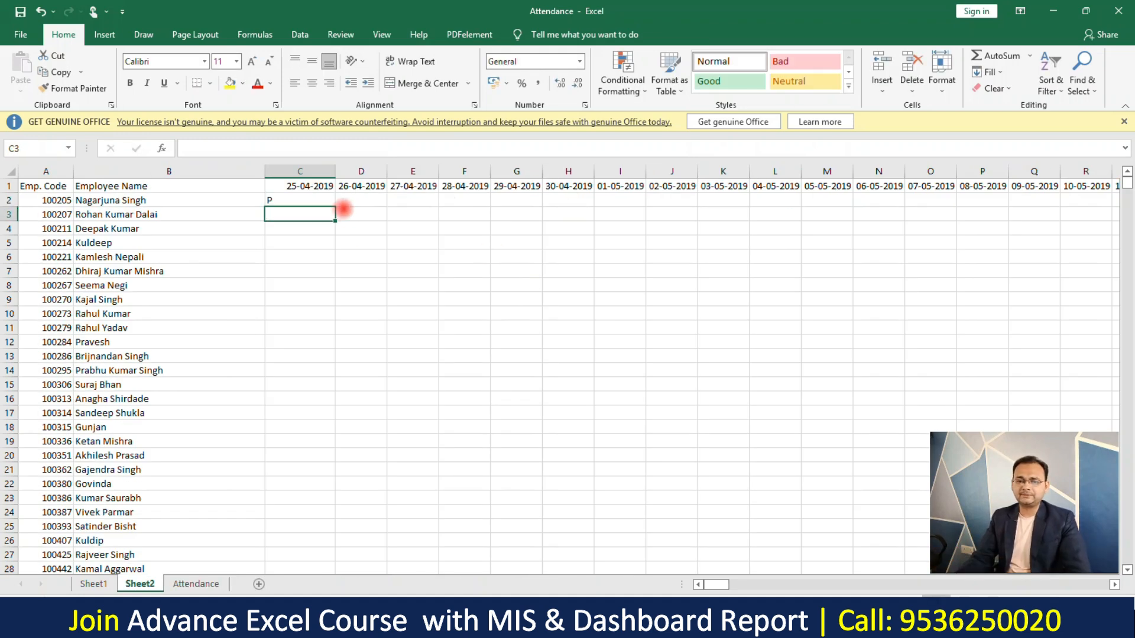
Center-align the contents of all cells in Sheet2.
{"action": "left_click", "coordinate": [281, 202]}
{"action": "left_click", "coordinate": [10, 172]}
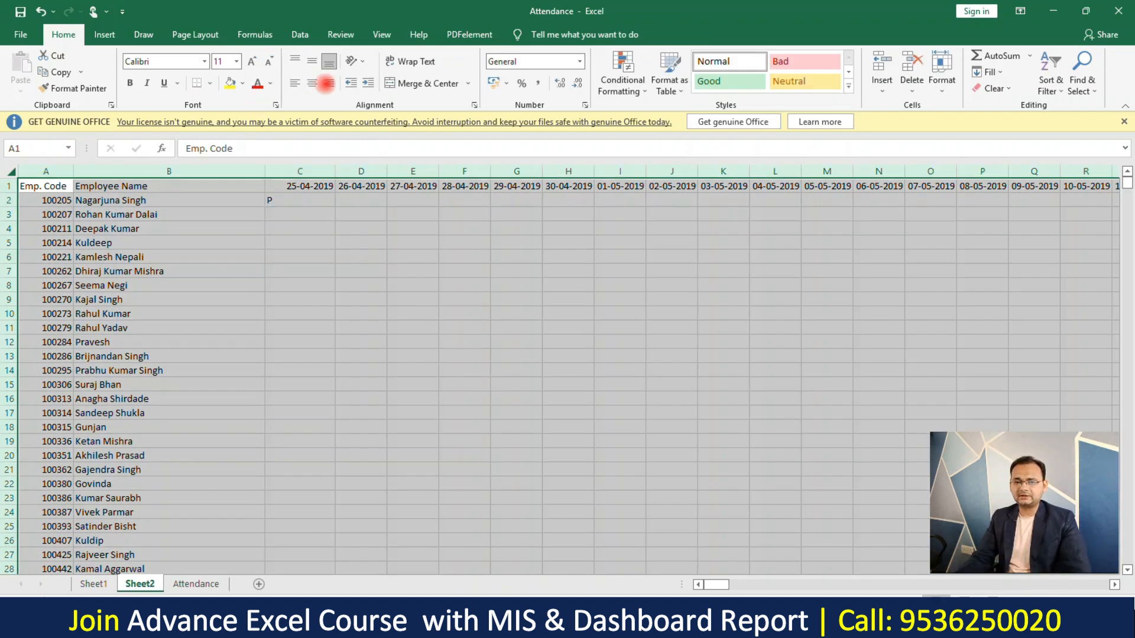
{"action": "left_click", "coordinate": [311, 83]}
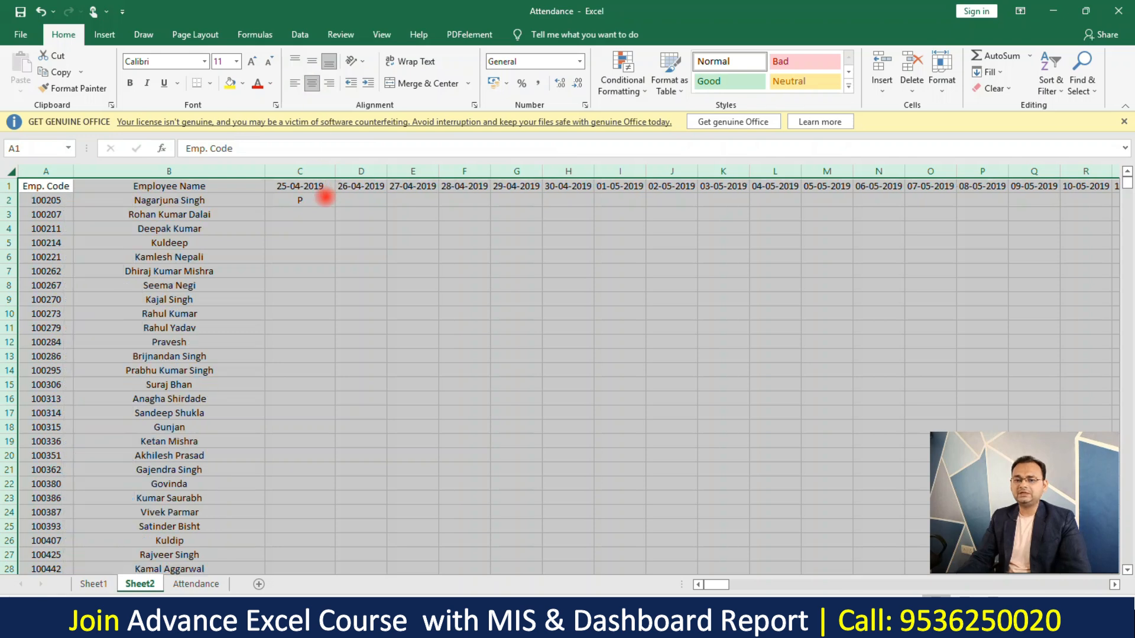
{"action": "left_click", "coordinate": [324, 197]}
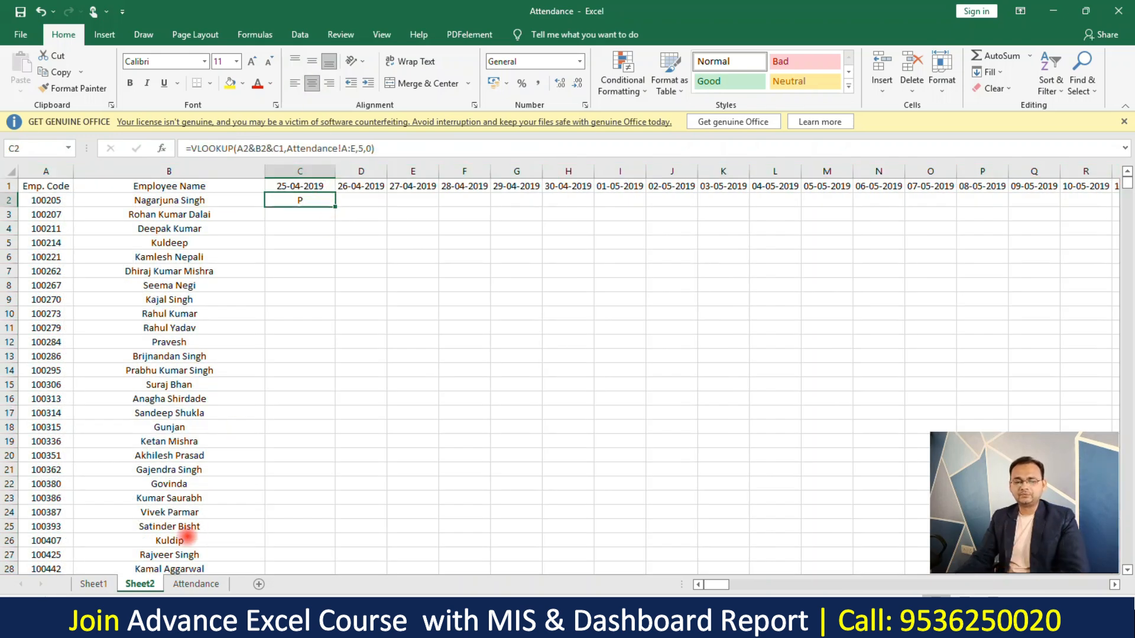
Test the lookup by setting the status in cell E2 of the Attendance sheet to A and checking C2 in Sheet2.
{"action": "left_click", "coordinate": [195, 584]}
{"action": "left_click", "coordinate": [563, 202]}
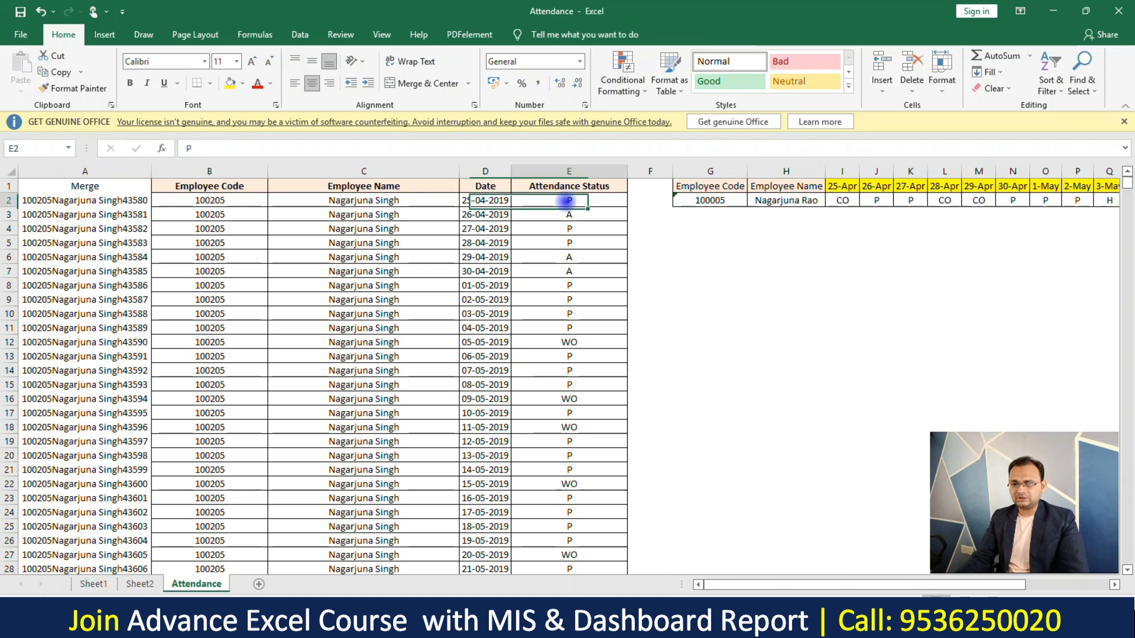
{"action": "type", "text": "A"}
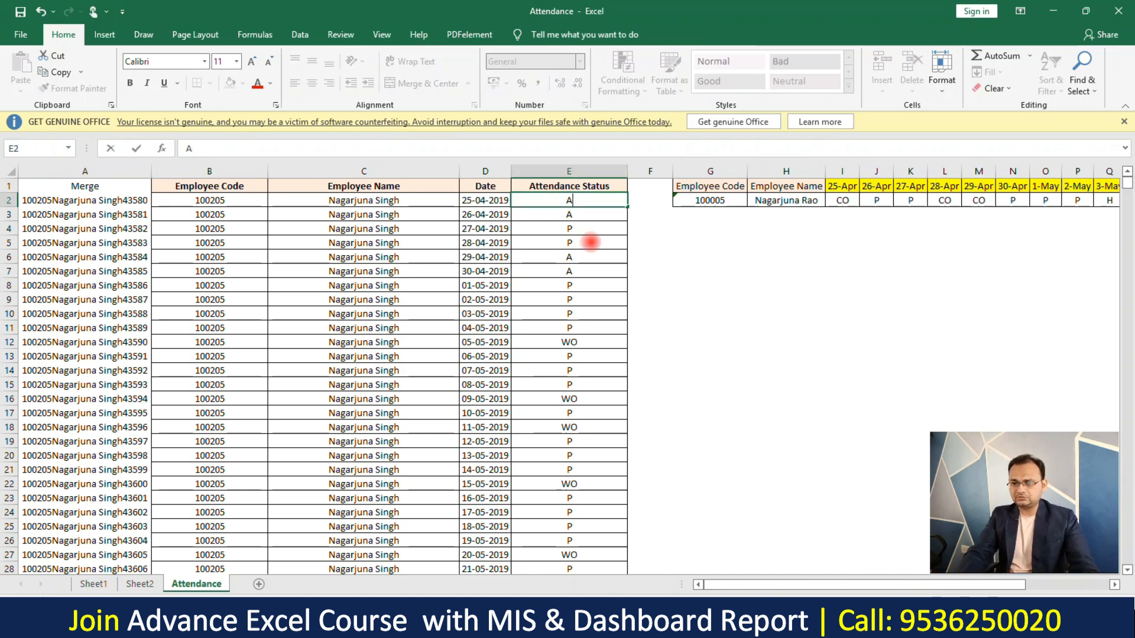
{"action": "key", "text": "Return"}
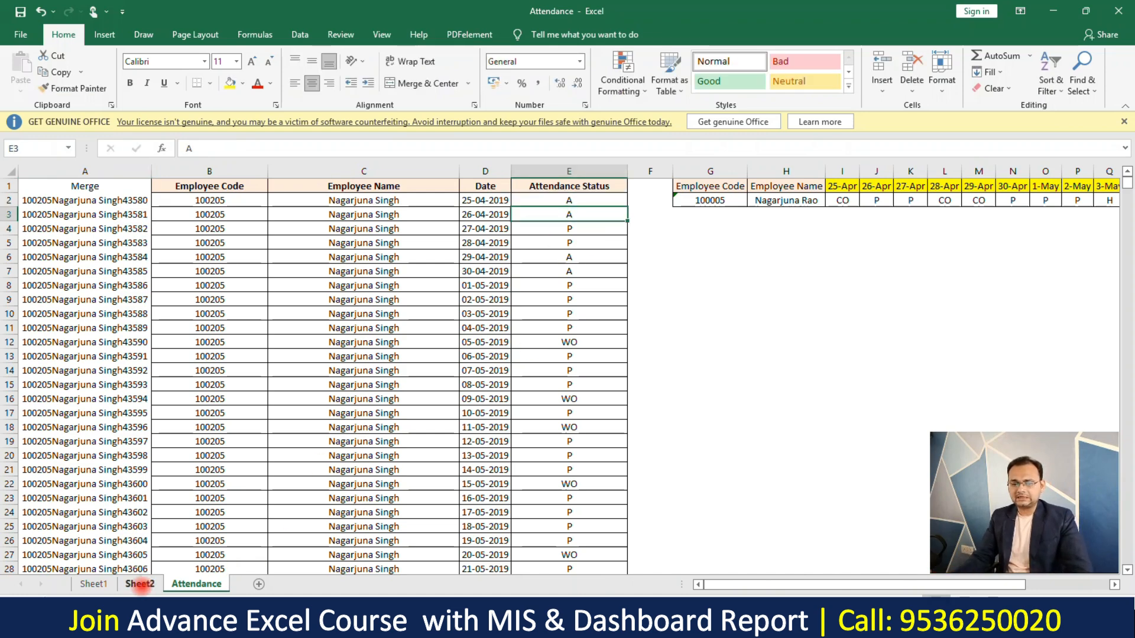
{"action": "left_click", "coordinate": [139, 584]}
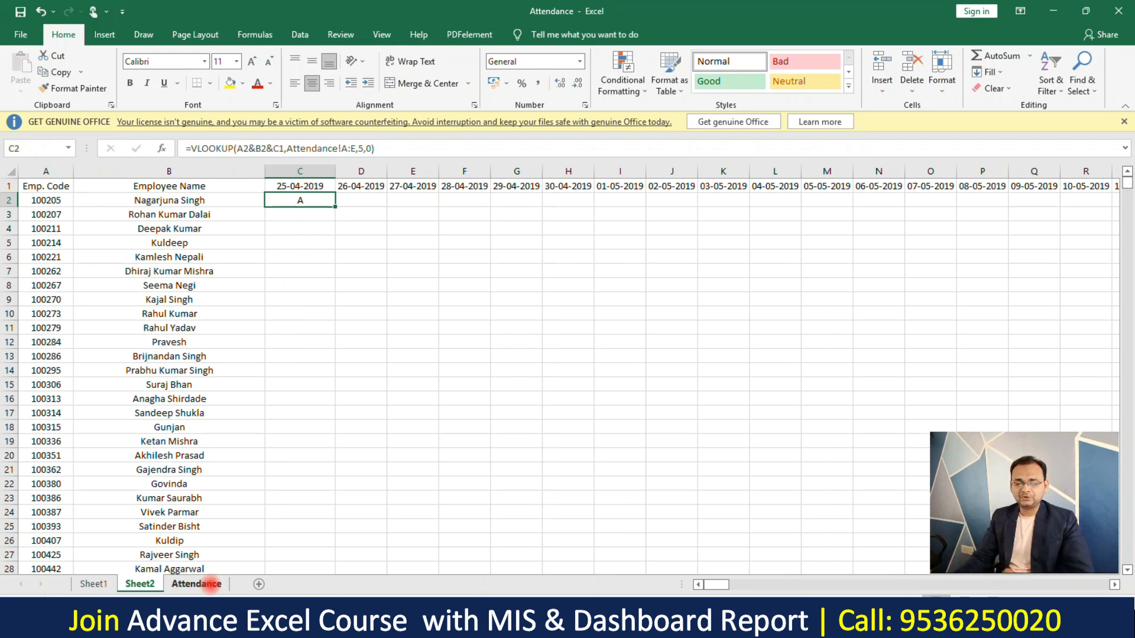
Set the status in cell E2 of the Attendance sheet back to P and return to Sheet2.
{"action": "left_click", "coordinate": [210, 583]}
{"action": "left_click", "coordinate": [587, 201]}
{"action": "type", "text": "P"}
{"action": "key", "text": "Return"}
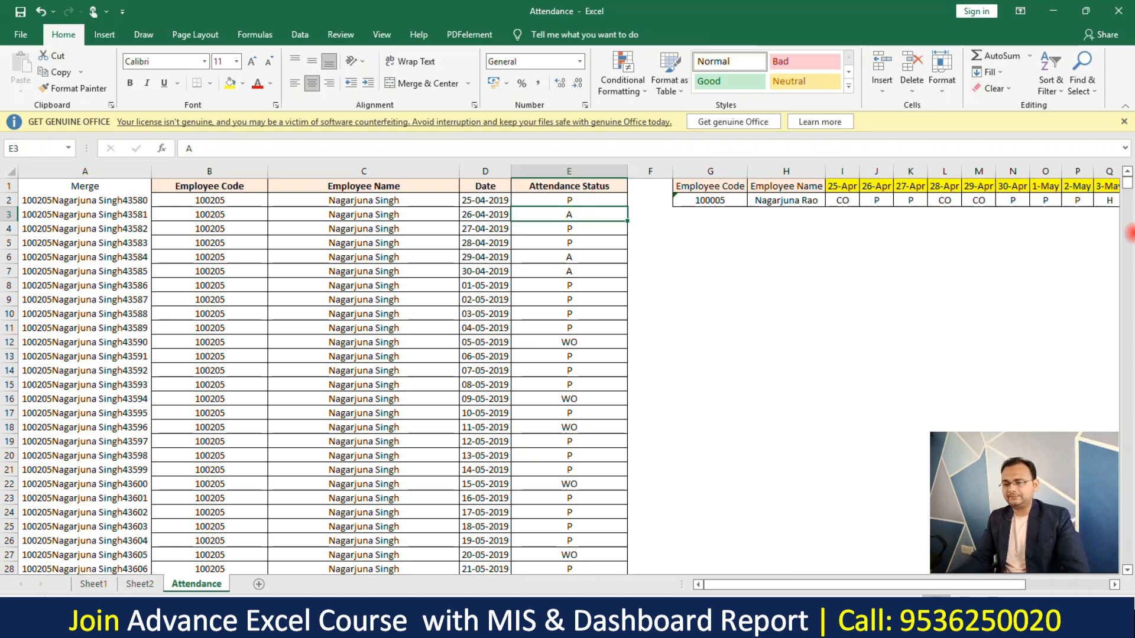
{"action": "left_click", "coordinate": [142, 583]}
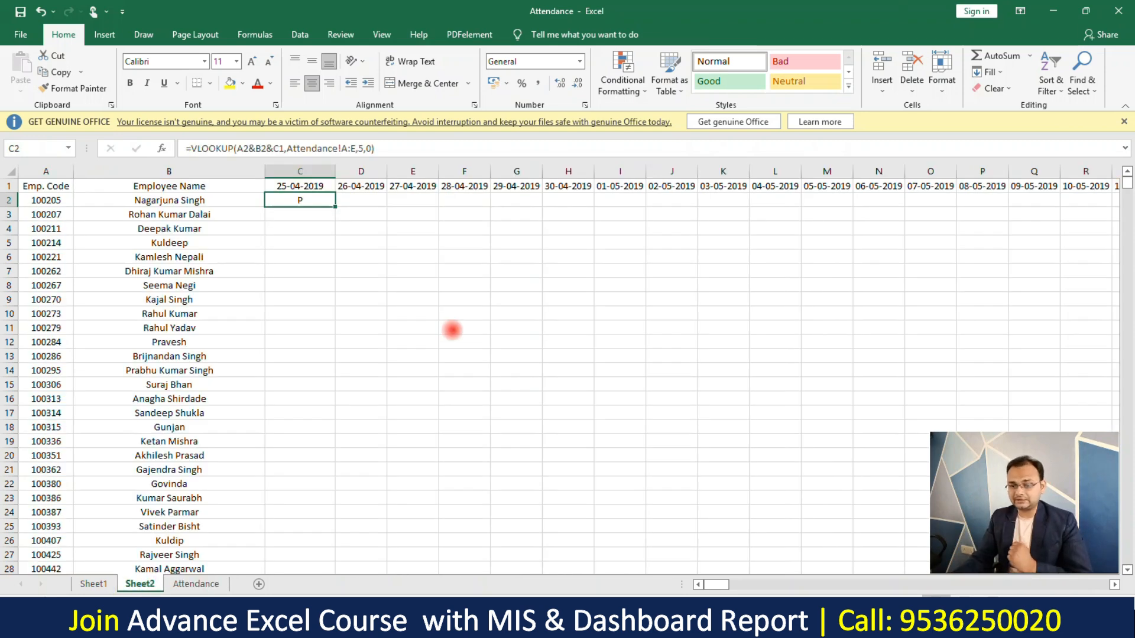
Try filling the VLOOKUP from C2 down to C17, and repoint the date reference in C9 to C1.
{"action": "left_click_drag", "start_coordinate": [335, 206], "coordinate": [329, 412]}
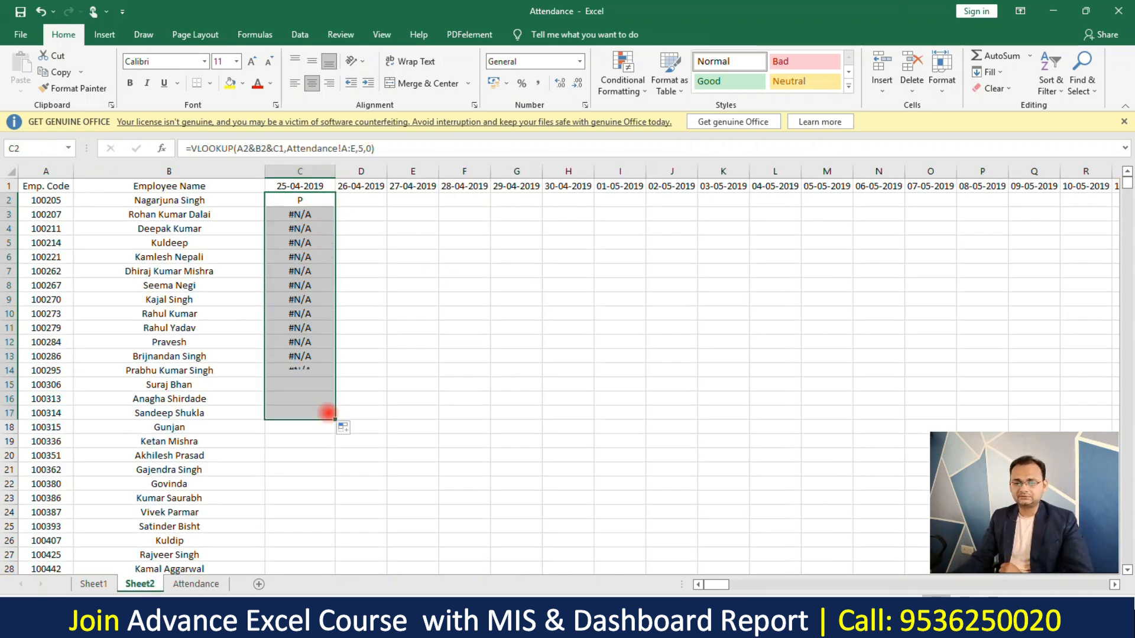
{"action": "left_click", "coordinate": [310, 295]}
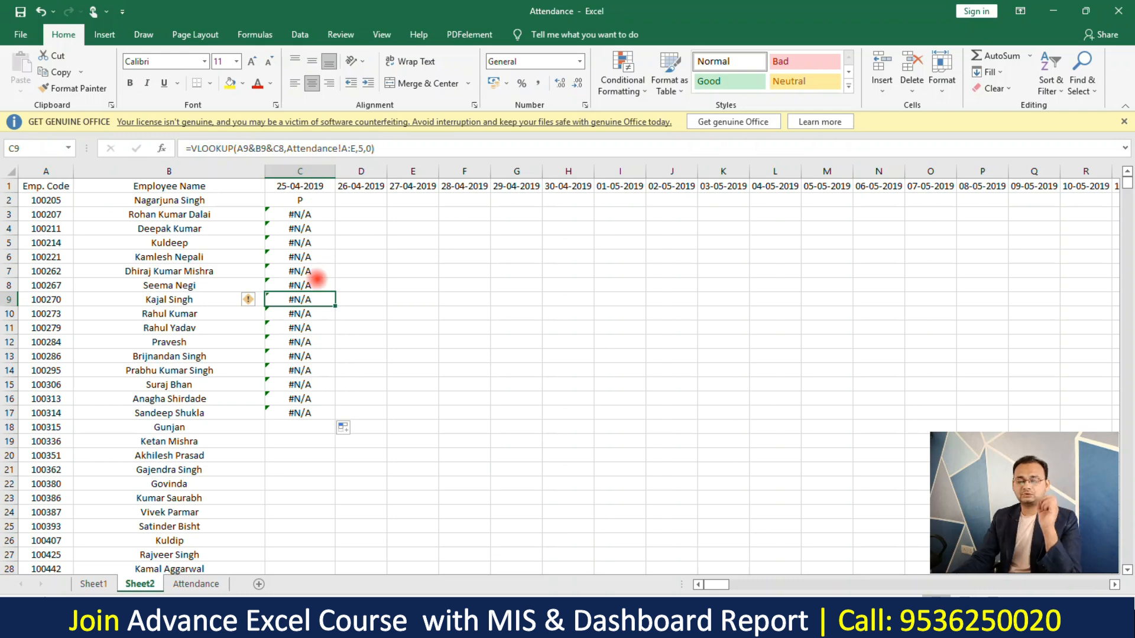
{"action": "double_click", "coordinate": [316, 298]}
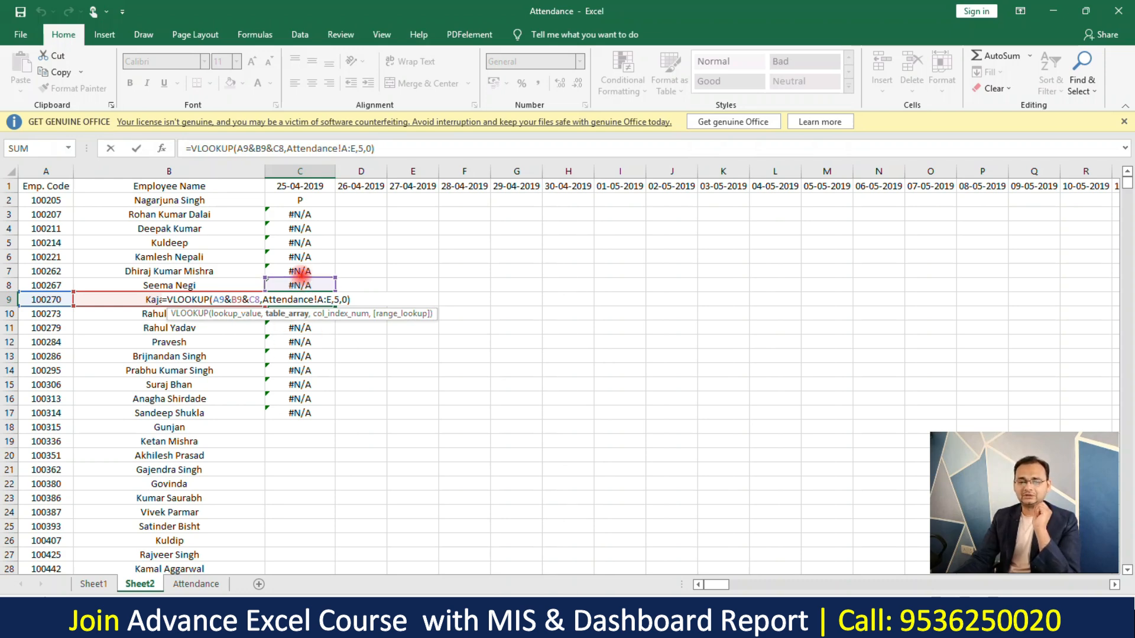
{"action": "left_click", "coordinate": [300, 187]}
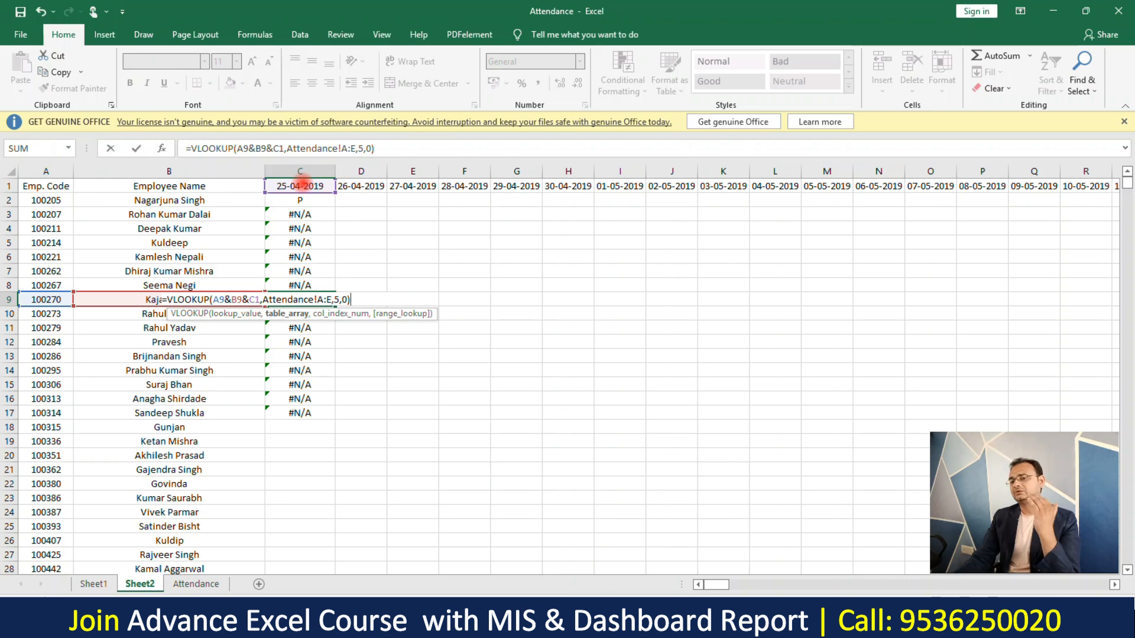
{"action": "key", "text": "Return"}
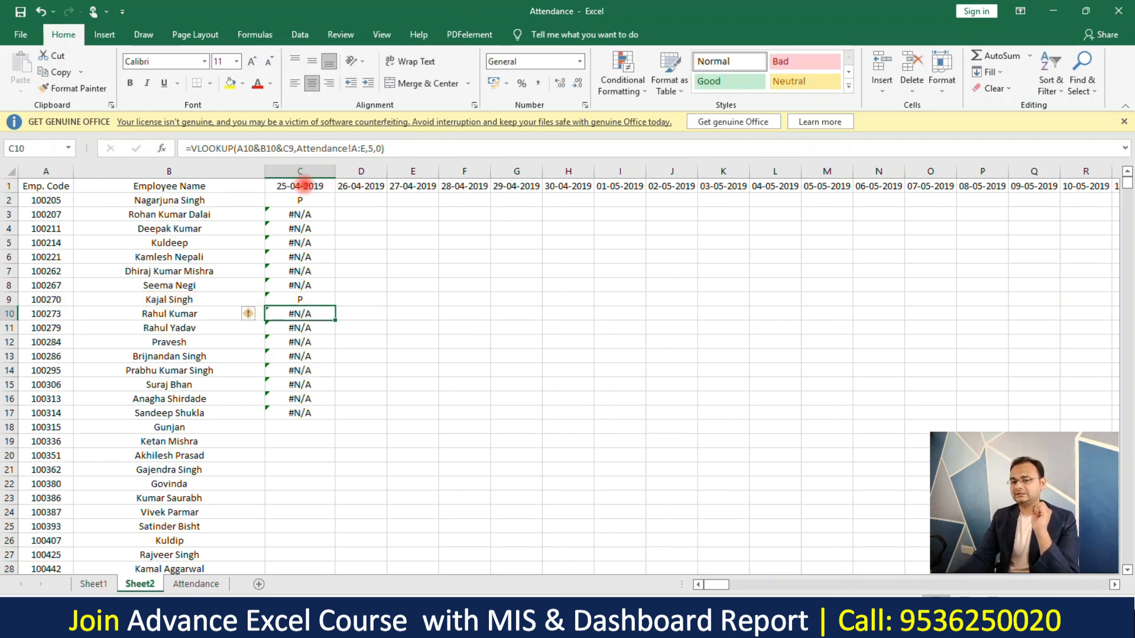
Fix the references in C2 so the formula reads =VLOOKUP($A2&$B2&C$1,Attendance!A:E,5,0).
{"action": "left_click", "coordinate": [301, 186]}
{"action": "left_click", "coordinate": [301, 200]}
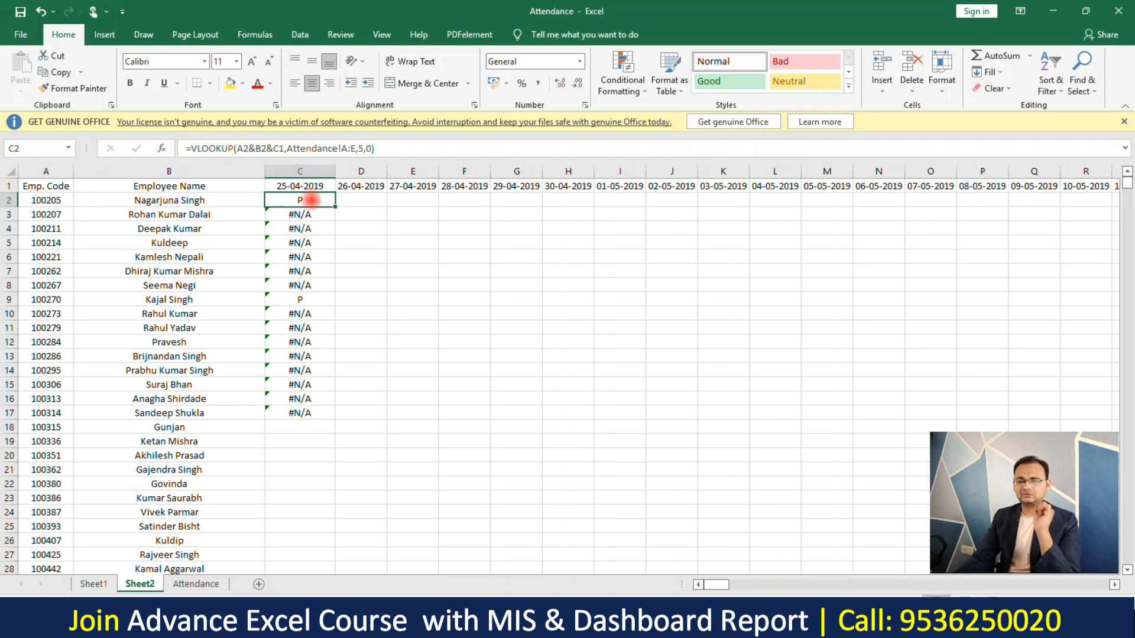
{"action": "double_click", "coordinate": [311, 200]}
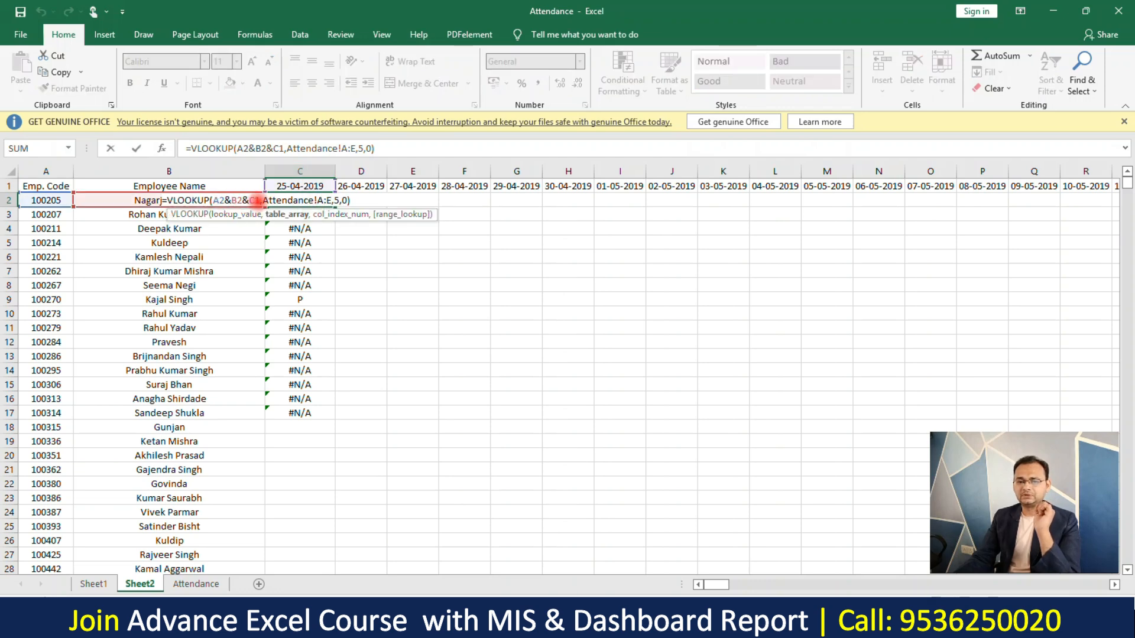
{"action": "left_click", "coordinate": [254, 200]}
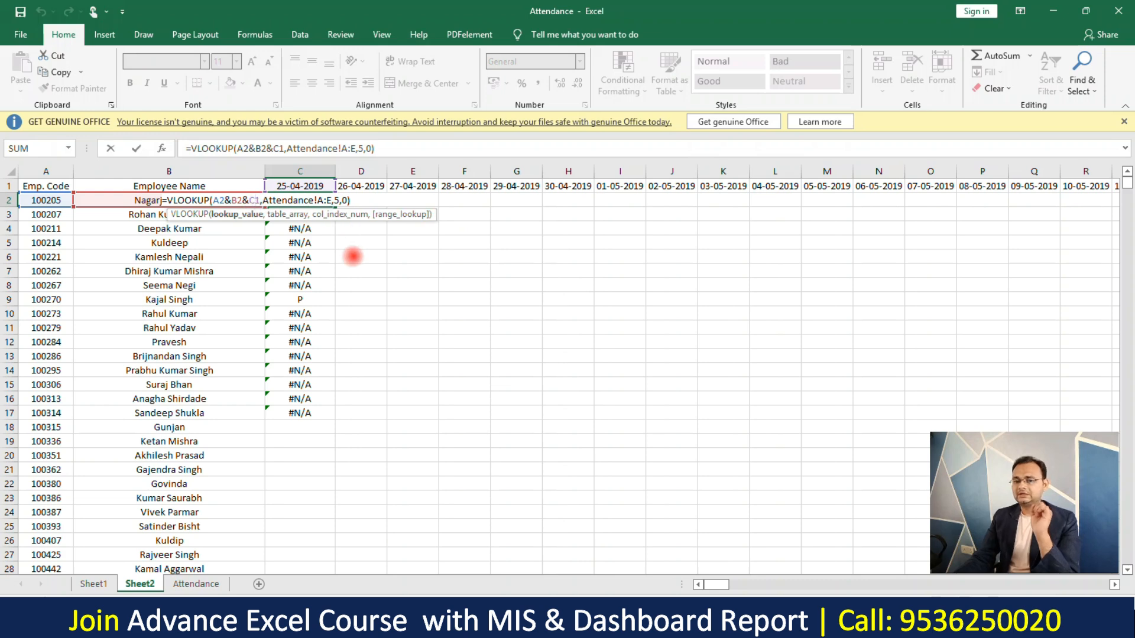
{"action": "type", "text": "$"}
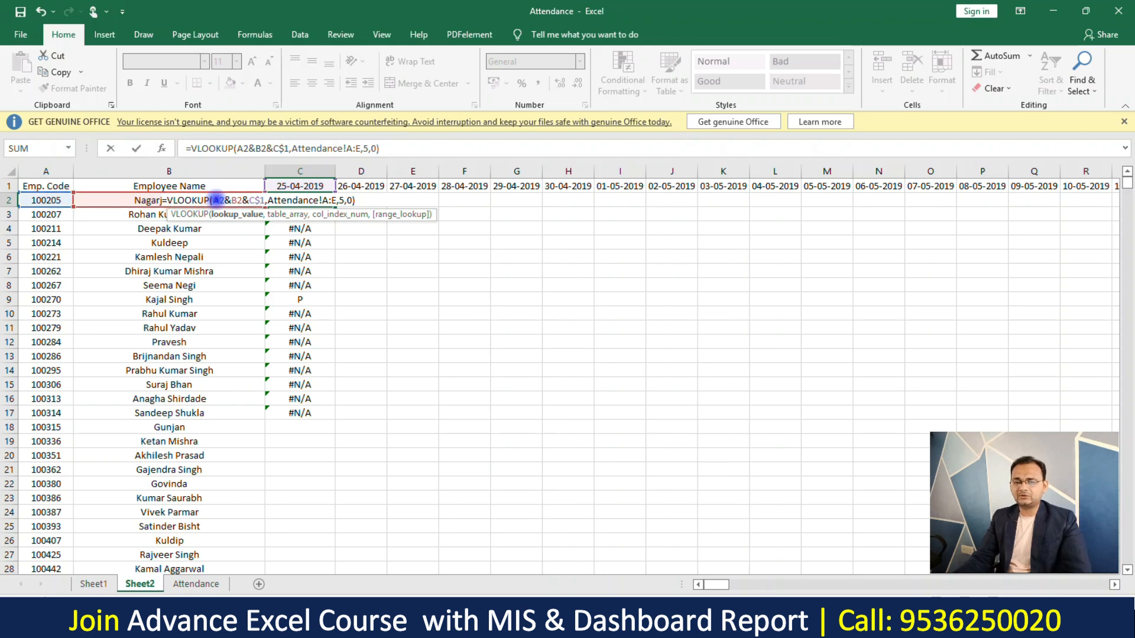
{"action": "type", "text": "$"}
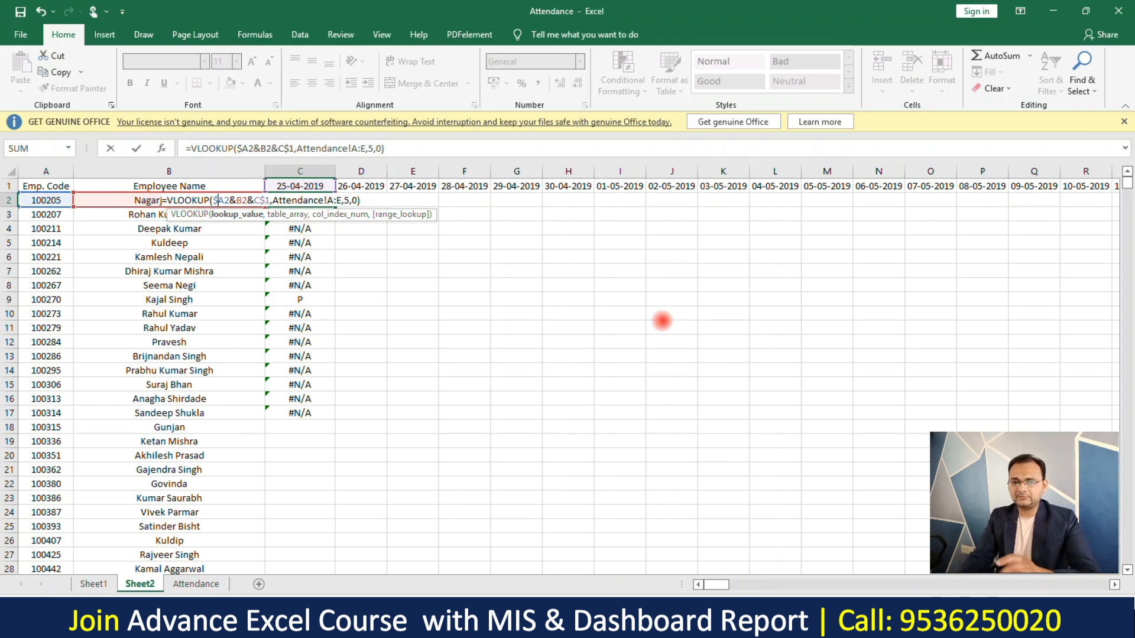
{"action": "left_click", "coordinate": [236, 200]}
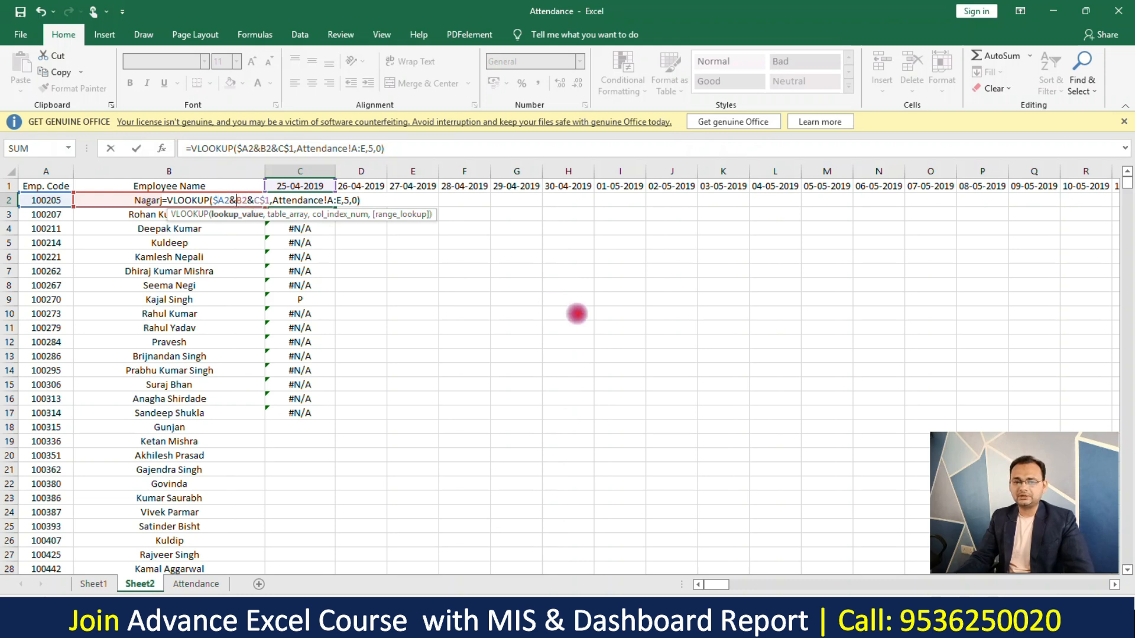
{"action": "type", "text": "$"}
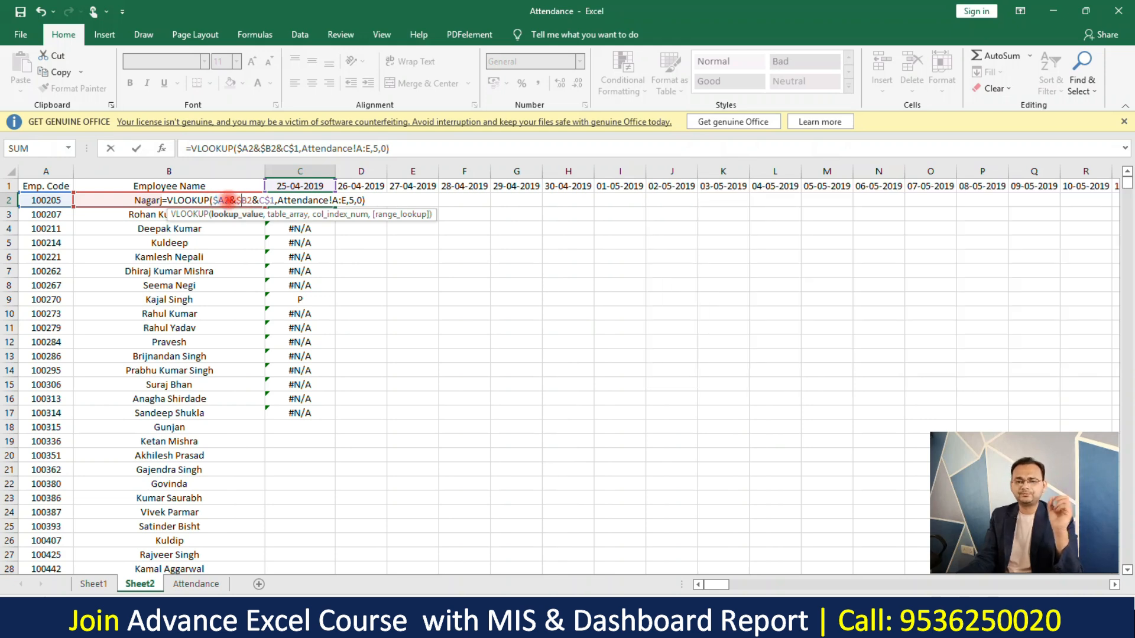
{"action": "left_click", "coordinate": [362, 200]}
Fill the corrected VLOOKUP from C2 down to C17 and check the formulas in C8 and C5.
{"action": "left_click", "coordinate": [324, 199]}
{"action": "left_click_drag", "start_coordinate": [333, 206], "coordinate": [320, 425]}
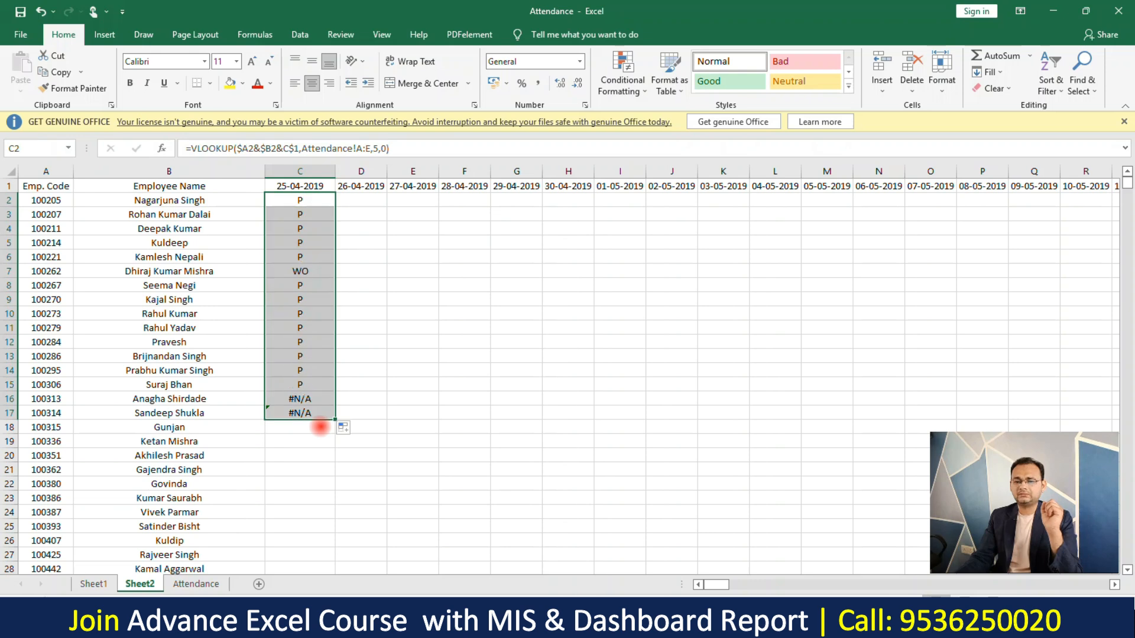
{"action": "left_click", "coordinate": [316, 284]}
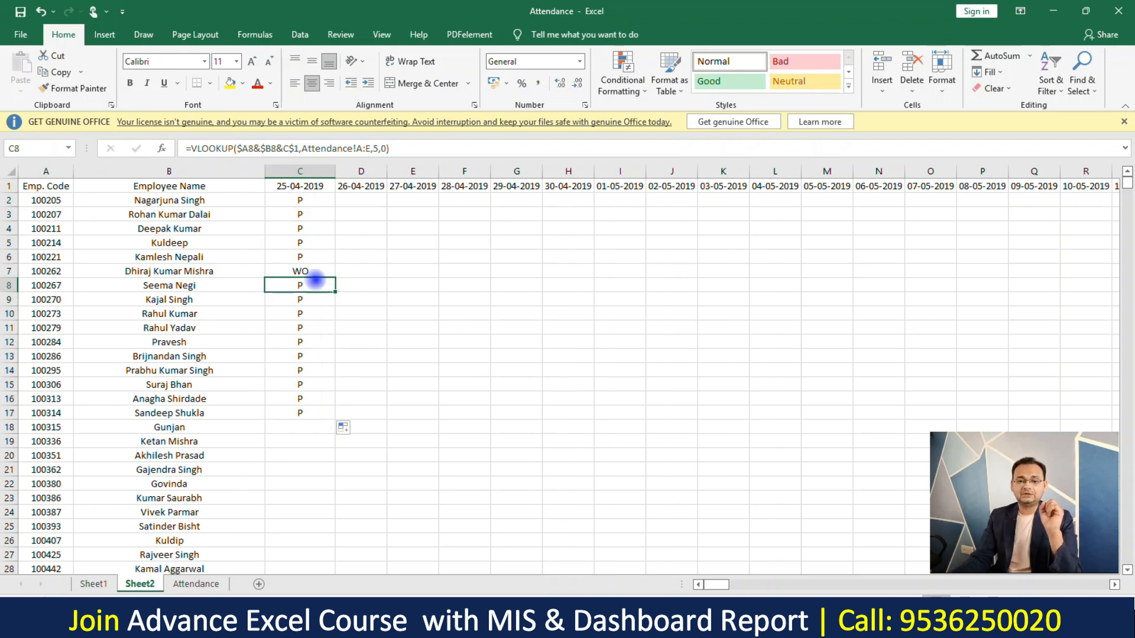
{"action": "left_click", "coordinate": [313, 244]}
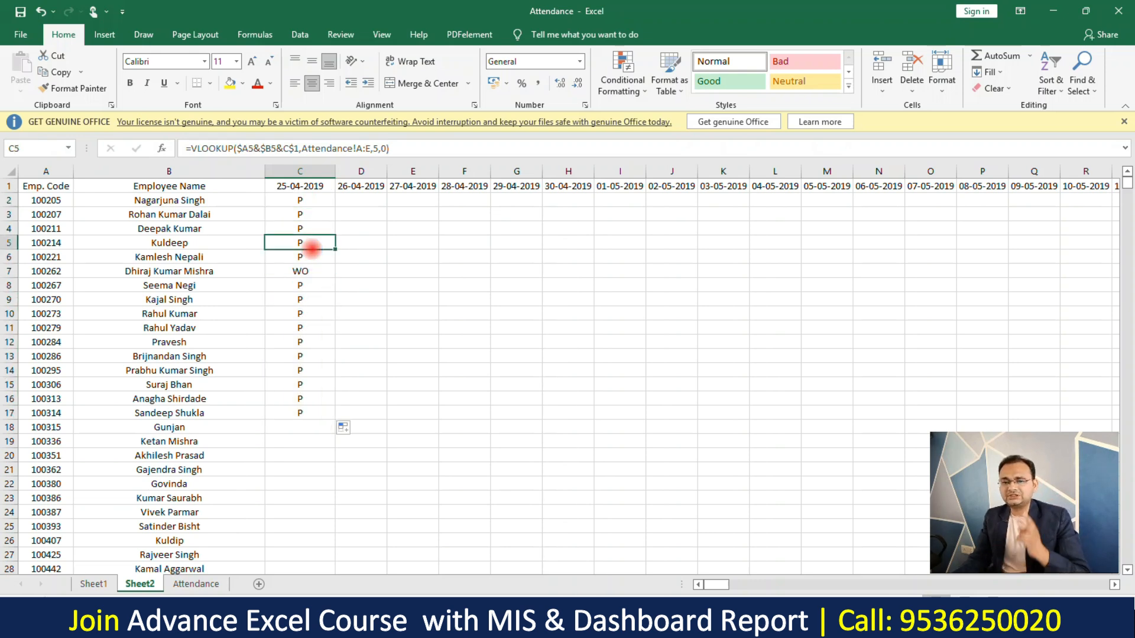
Fill the formula in C2 across row 2 to the 04-05-2019 column, L2.
{"action": "left_click", "coordinate": [328, 202]}
{"action": "left_click_drag", "start_coordinate": [334, 204], "coordinate": [775, 201]}
{"action": "left_click", "coordinate": [479, 270]}
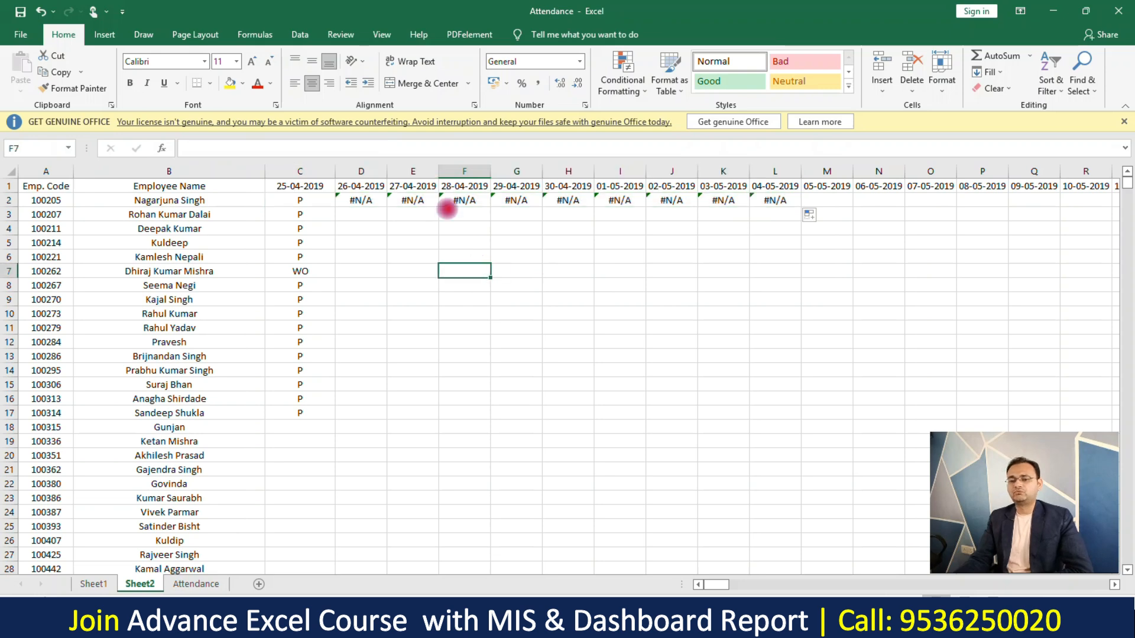
Check the lookup range in F2's VLOOKUP against columns A to E of the Attendance sheet.
{"action": "double_click", "coordinate": [466, 201]}
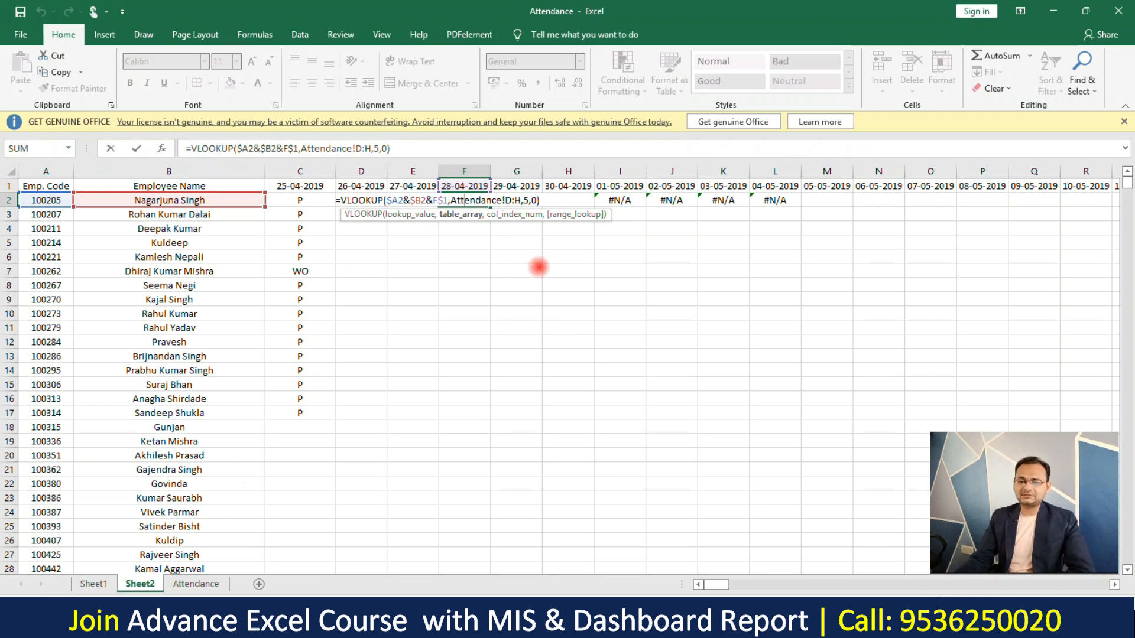
{"action": "key", "text": "Escape"}
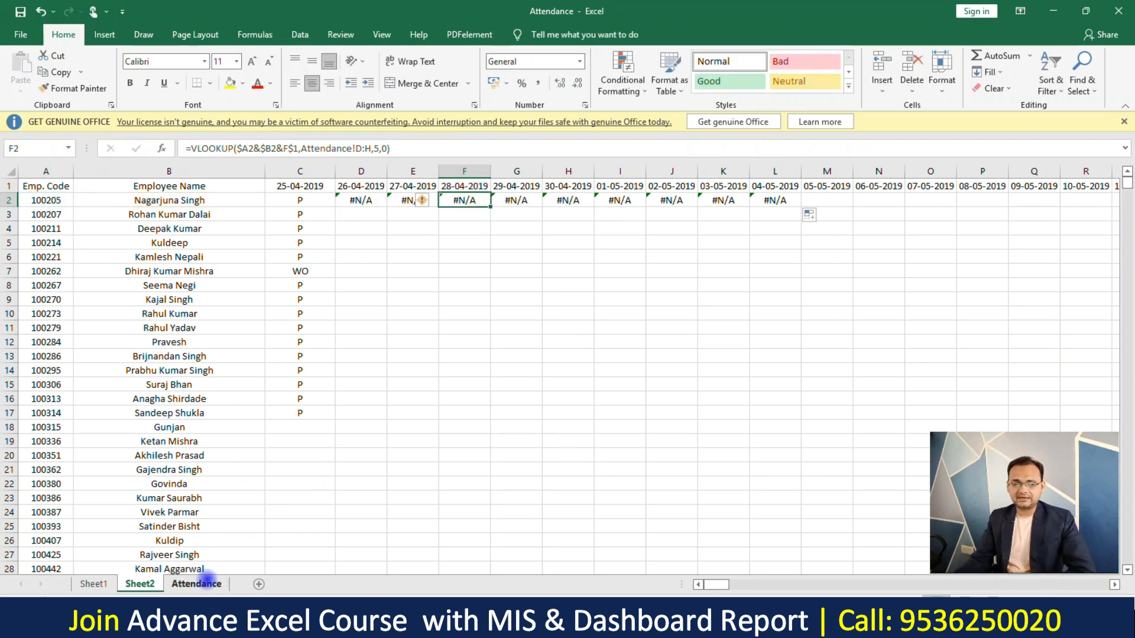
{"action": "left_click", "coordinate": [196, 583]}
{"action": "left_click_drag", "start_coordinate": [84, 171], "coordinate": [569, 171]}
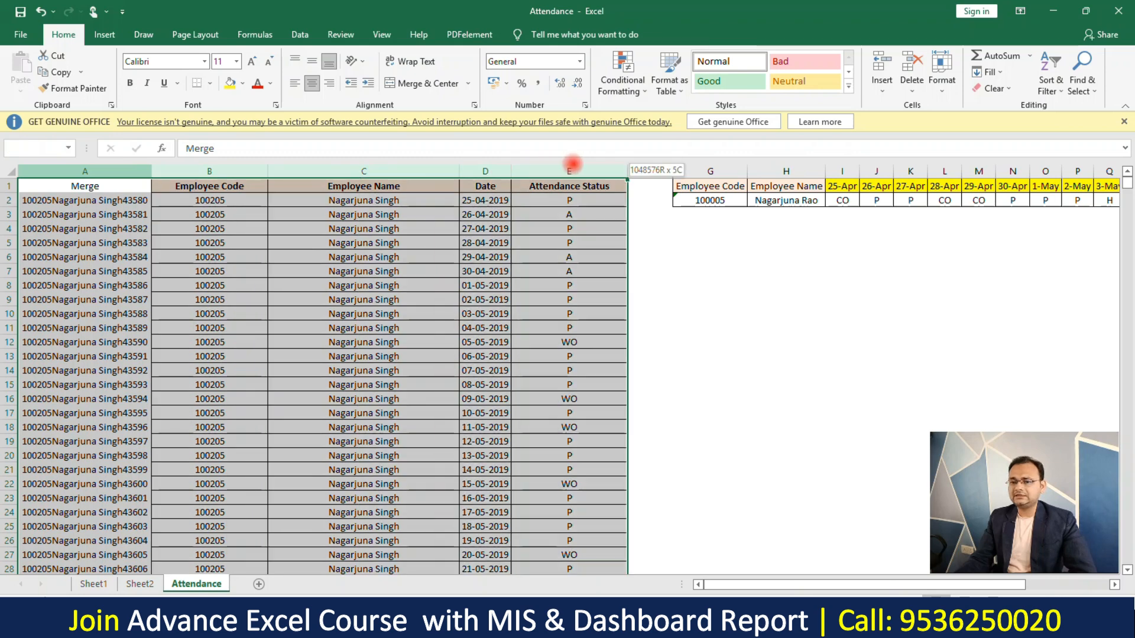
{"action": "left_click", "coordinate": [140, 584]}
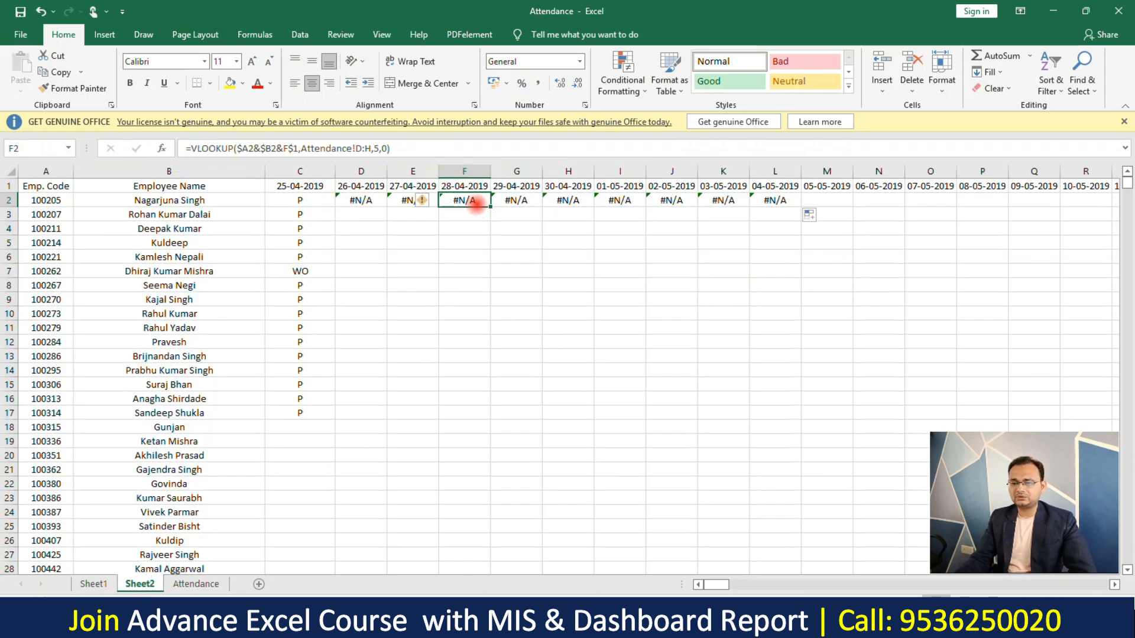
{"action": "double_click", "coordinate": [476, 200]}
{"action": "left_click", "coordinate": [514, 200]}
{"action": "key", "text": "Escape"}
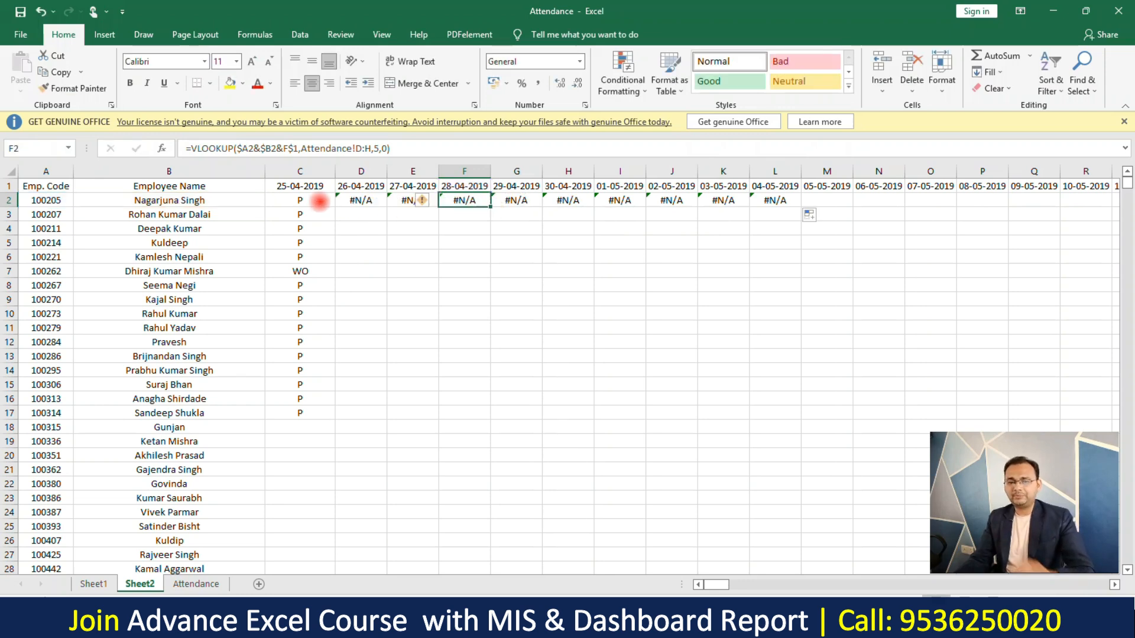
Lock the VLOOKUP table range in C2 so the formula reads =VLOOKUP($A2&$B2&C$1,Attendance!$A:$E,5,0).
{"action": "double_click", "coordinate": [319, 201]}
{"action": "left_click", "coordinate": [343, 200]}
{"action": "left_click", "coordinate": [352, 200]}
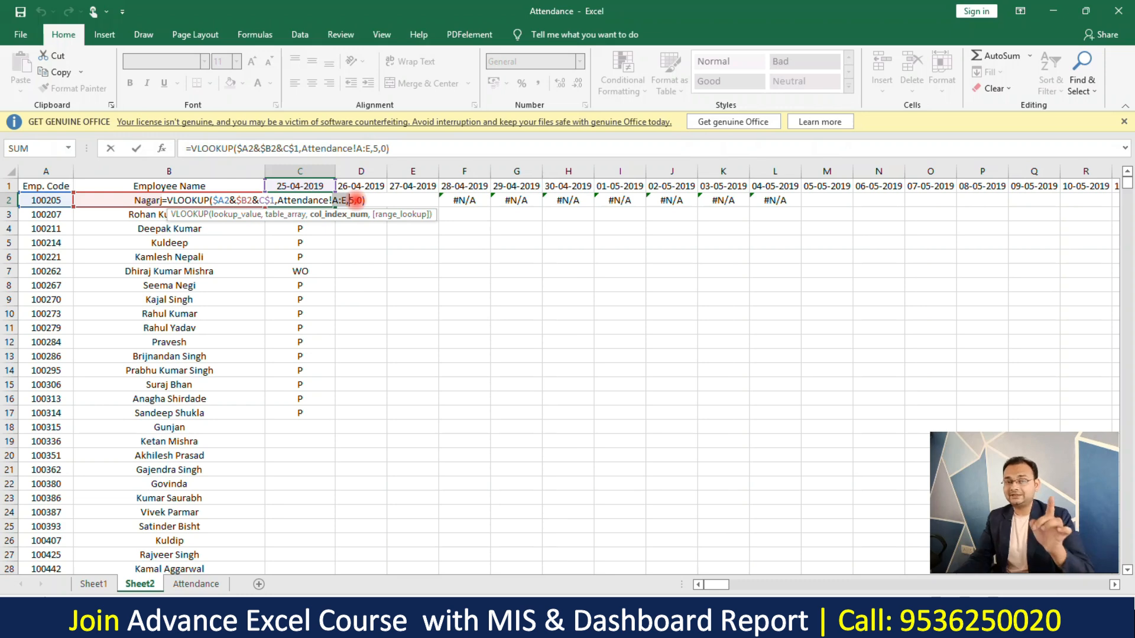
{"action": "key", "text": "ctrl+Return"}
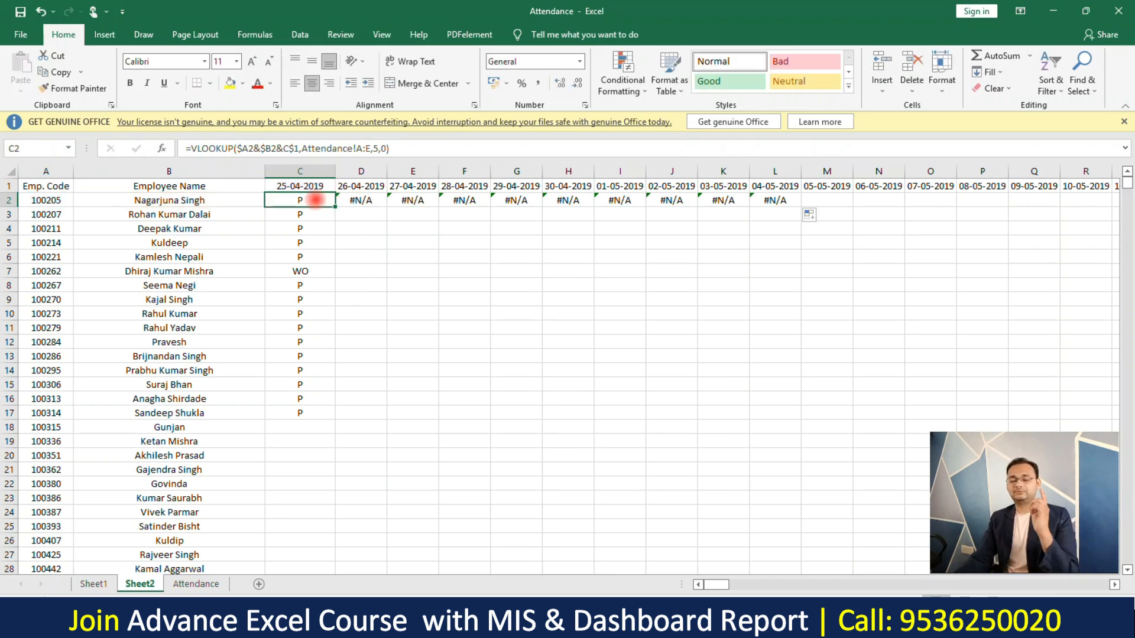
{"action": "double_click", "coordinate": [316, 201]}
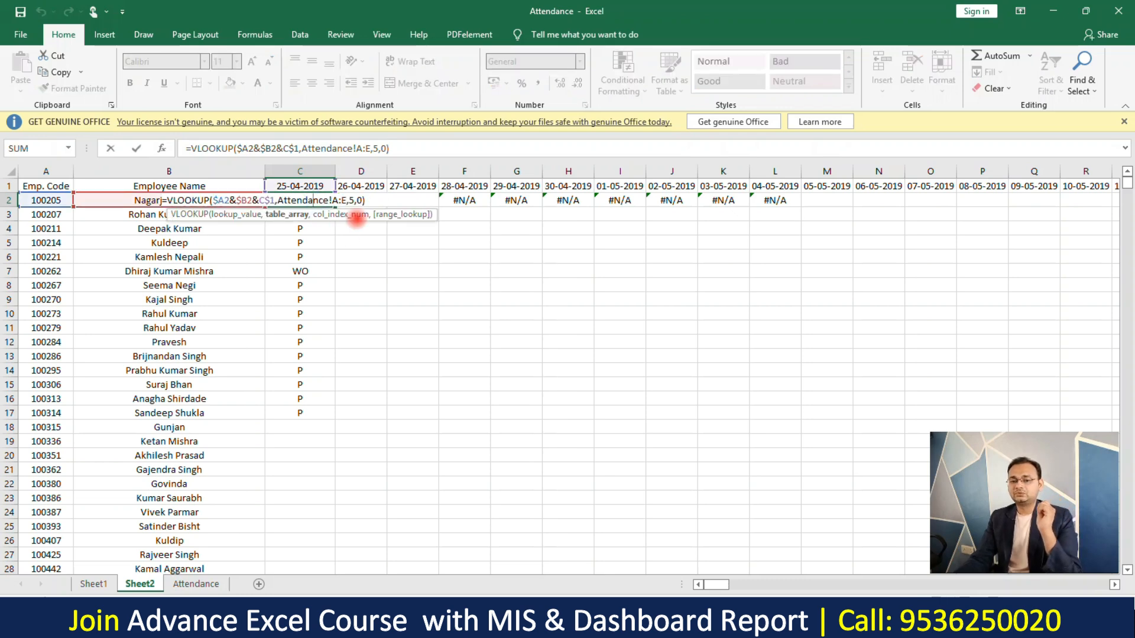
{"action": "left_click", "coordinate": [339, 201]}
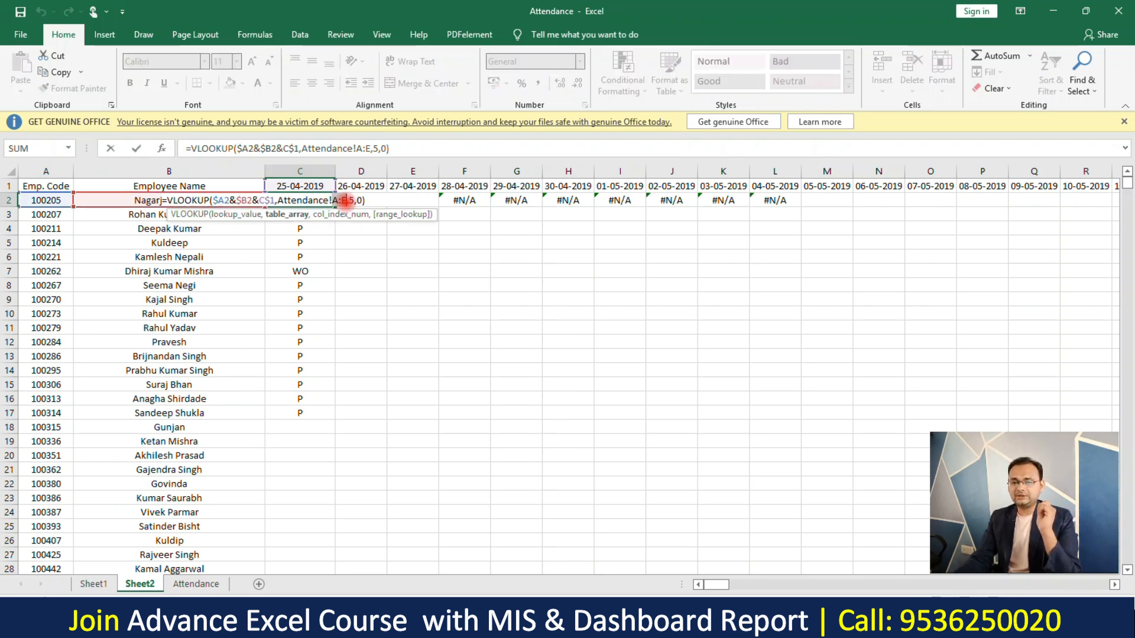
{"action": "key", "text": "F4"}
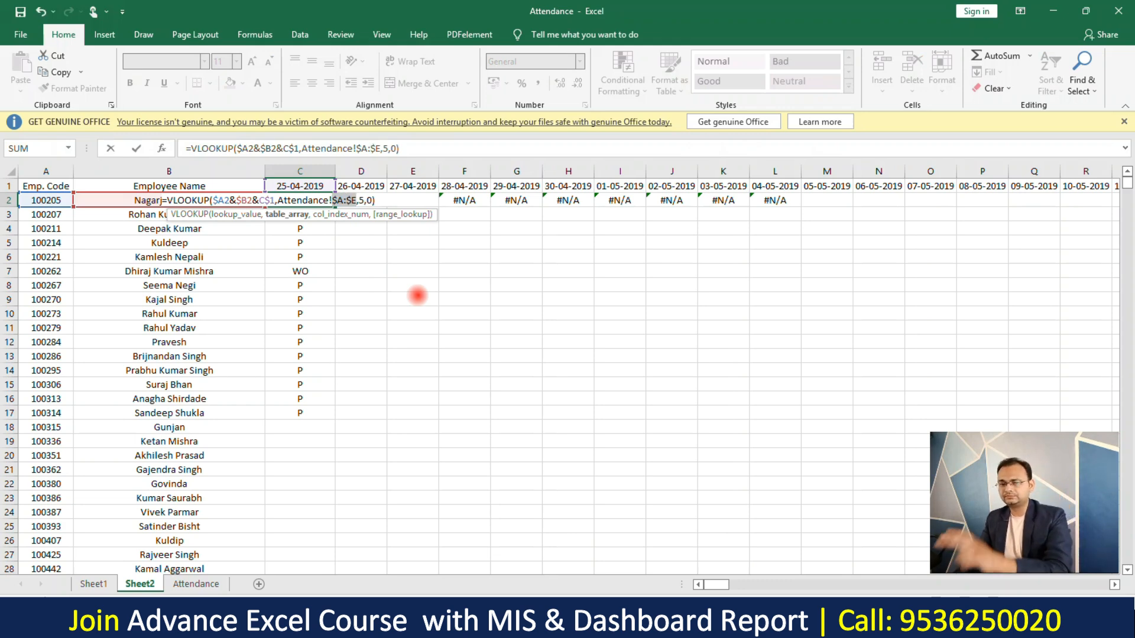
{"action": "key", "text": "Return"}
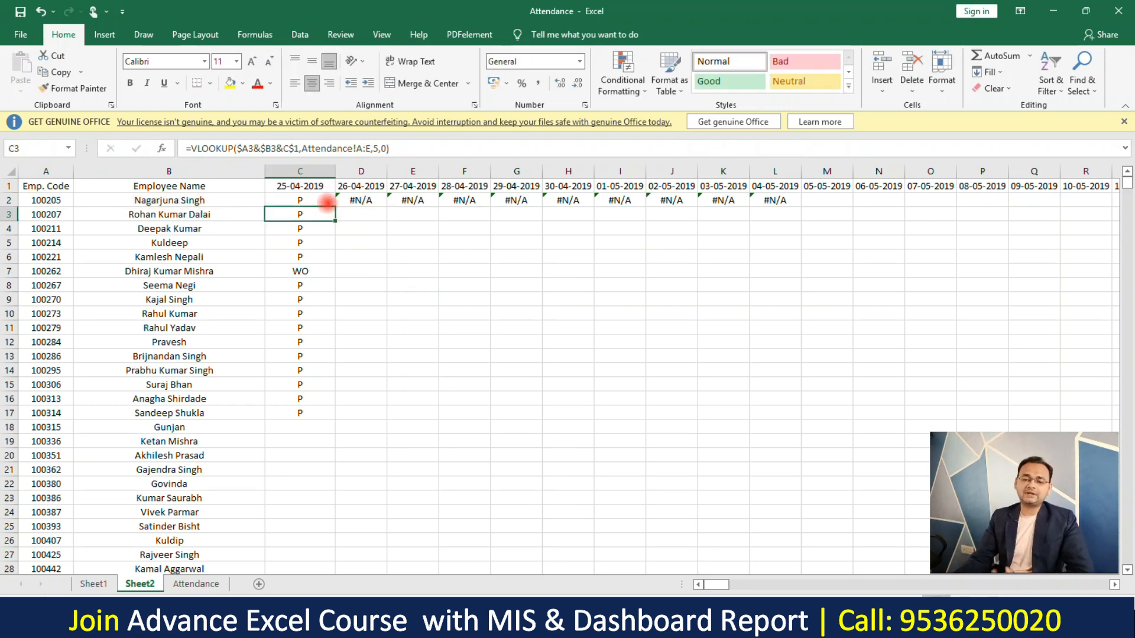
Fill the formula from C2 over the block C2:L17 and check the copied formulas in C3 and D5.
{"action": "left_click", "coordinate": [327, 203]}
{"action": "left_click_drag", "start_coordinate": [335, 207], "coordinate": [784, 416]}
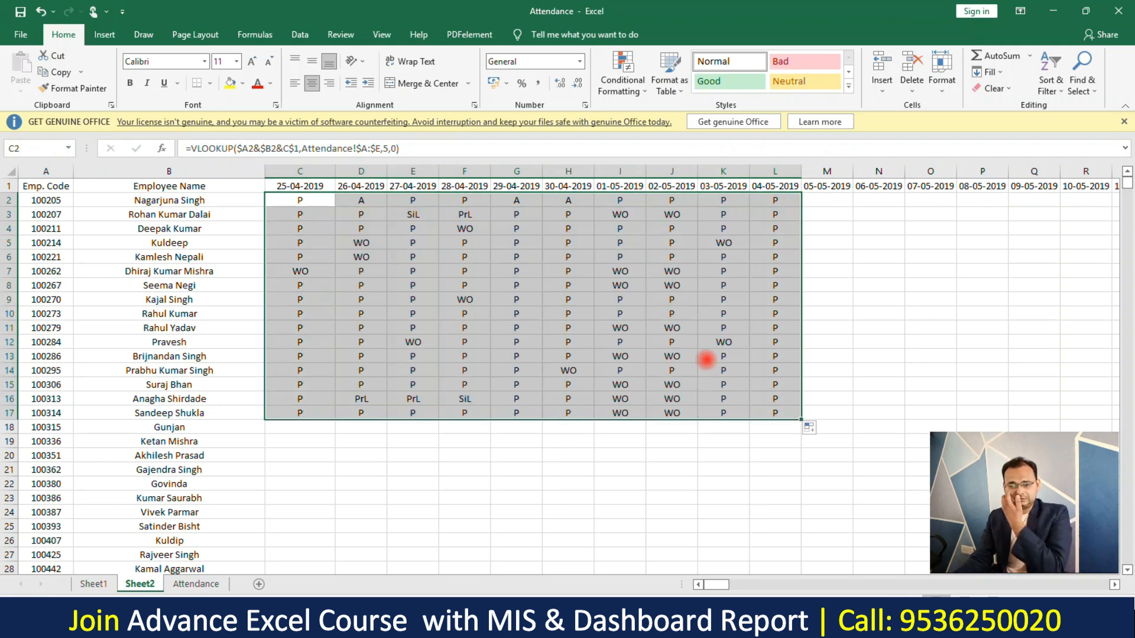
{"action": "left_click", "coordinate": [708, 358]}
{"action": "left_click_drag", "start_coordinate": [297, 212], "coordinate": [311, 233]}
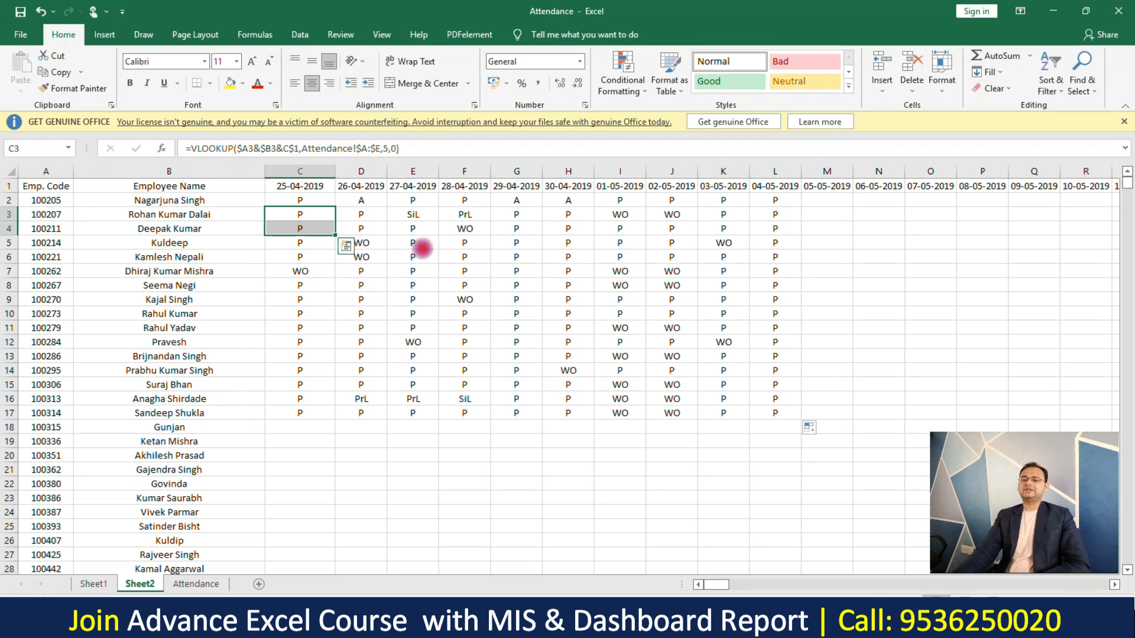
{"action": "left_click", "coordinate": [461, 246]}
{"action": "left_click", "coordinate": [371, 245]}
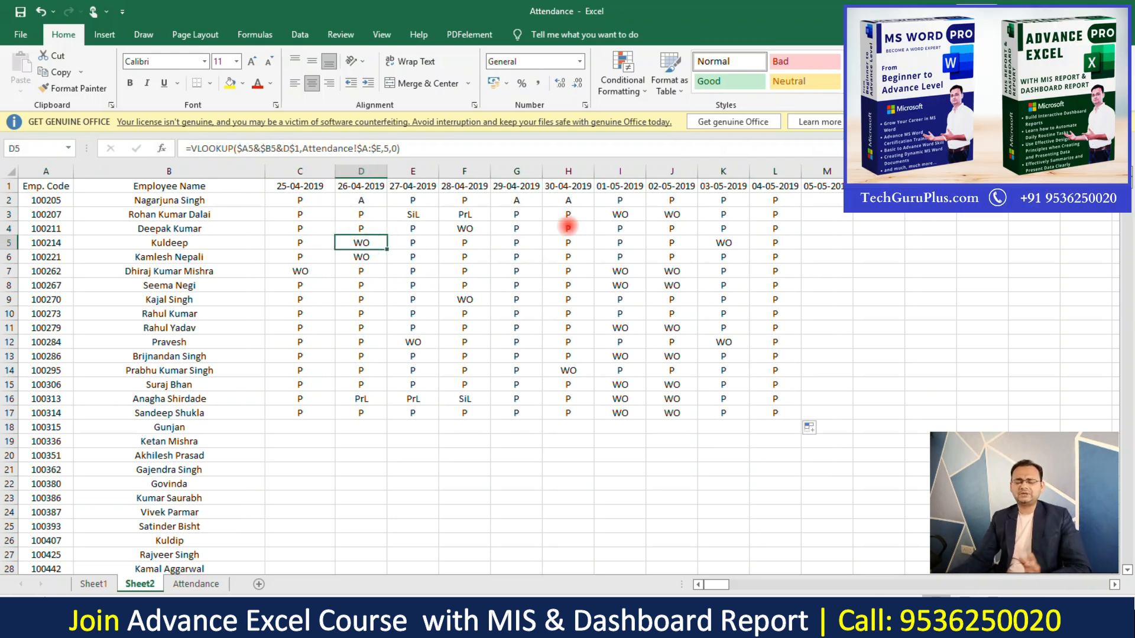
Fill the C2 formula across row 2 to the 25-05-2019 column and down the whole employee list.
{"action": "left_click", "coordinate": [326, 204]}
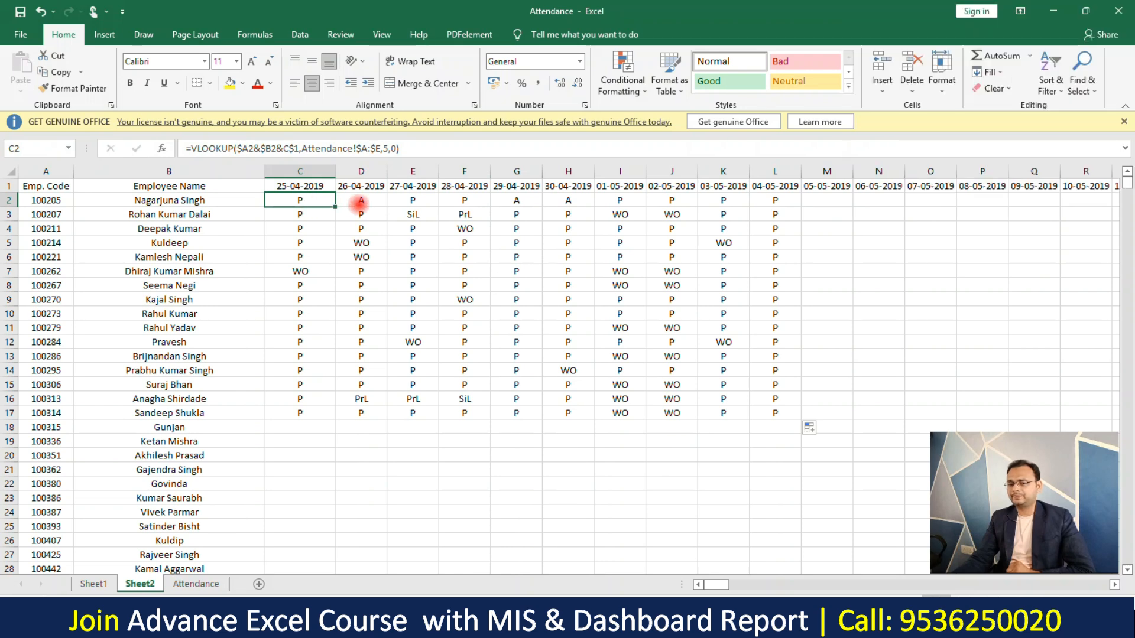
{"action": "left_click_drag", "start_coordinate": [335, 205], "coordinate": [946, 200]}
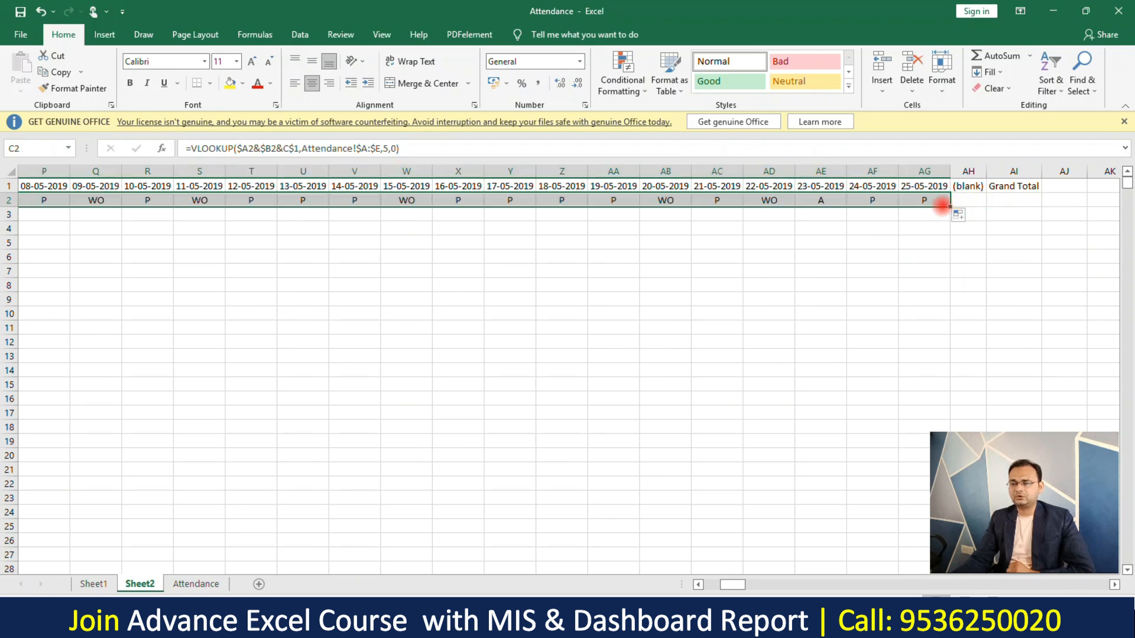
{"action": "left_click_drag", "start_coordinate": [947, 205], "coordinate": [920, 509]}
Examine the lookup results for the earliest dates in the lower employee rows, around rows 2164 to 2230.
{"action": "left_click_drag", "start_coordinate": [1126, 198], "coordinate": [1125, 351]}
{"action": "left_click", "coordinate": [307, 356]}
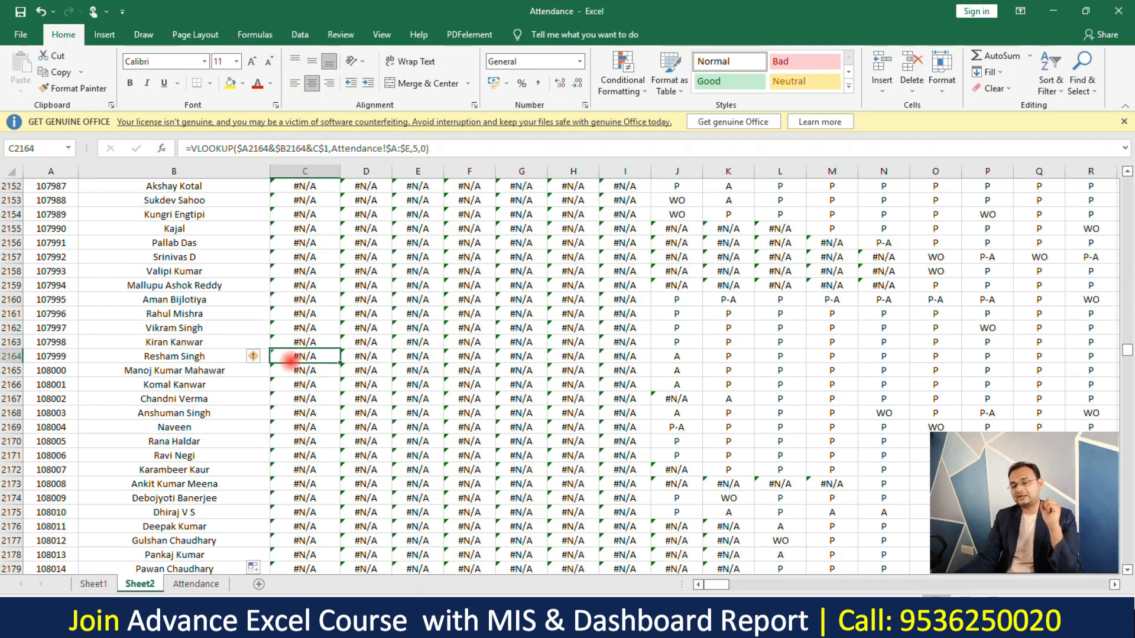
{"action": "scroll", "coordinate": [291, 354], "scroll_direction": "down", "scroll_amount": 18}
{"action": "left_click", "coordinate": [288, 286]}
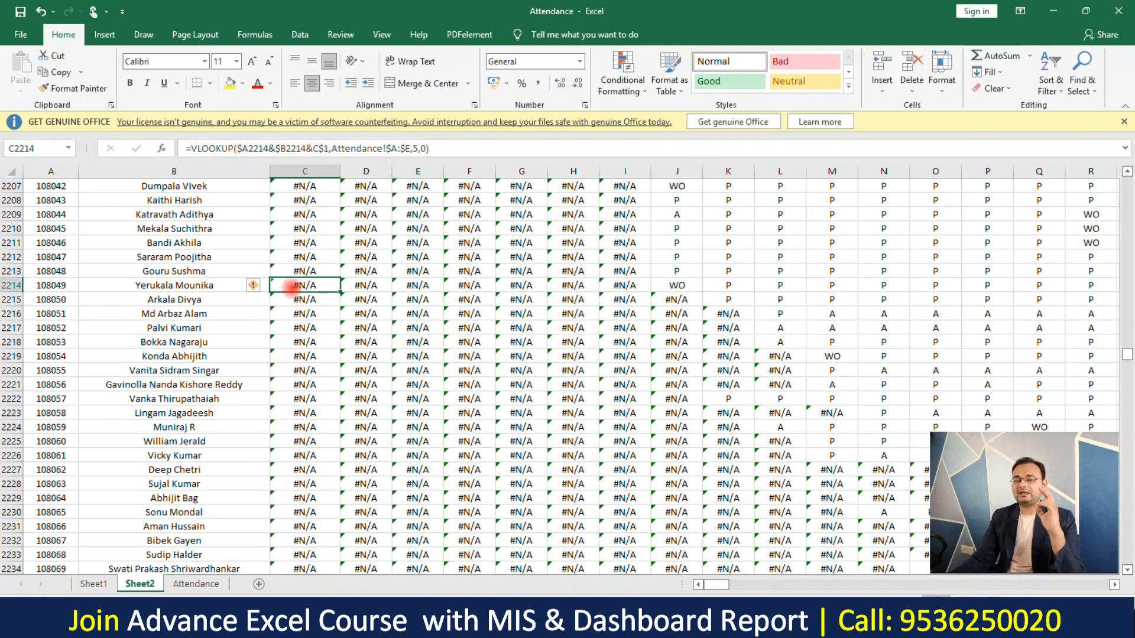
{"action": "left_click_drag", "start_coordinate": [307, 353], "coordinate": [525, 506]}
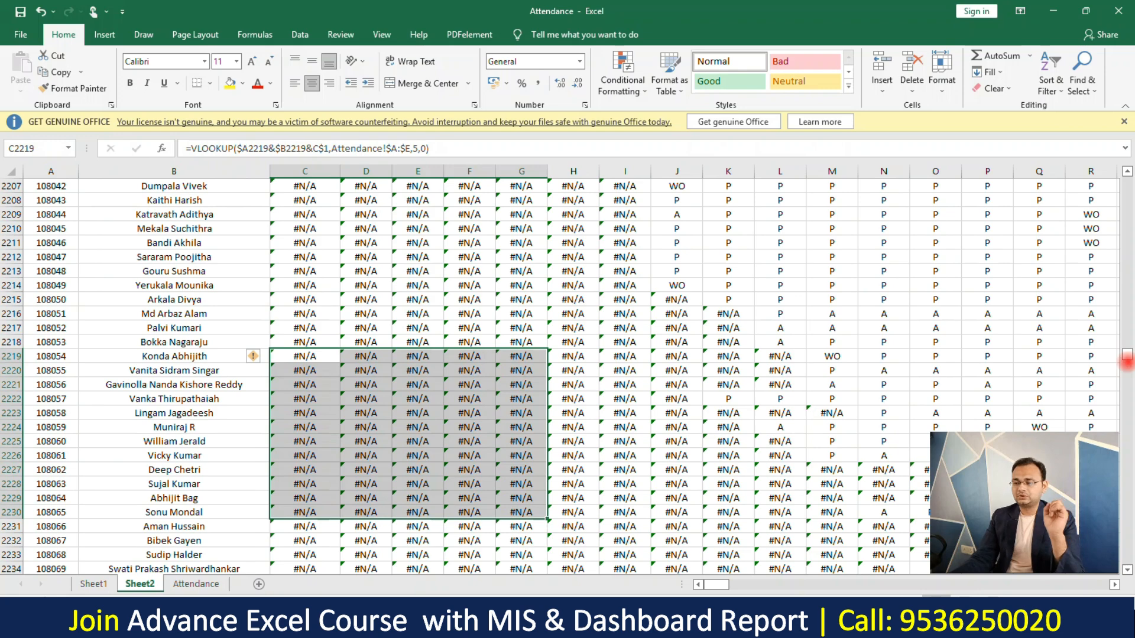
Wrap the VLOOKUP in C2 in IFERROR with an empty-text fallback: =IFERROR(VLOOKUP($A2&$B2&C$1,Attendance!$A:$E,5,0),"").
{"action": "left_click_drag", "start_coordinate": [1127, 353], "coordinate": [1127, 177]}
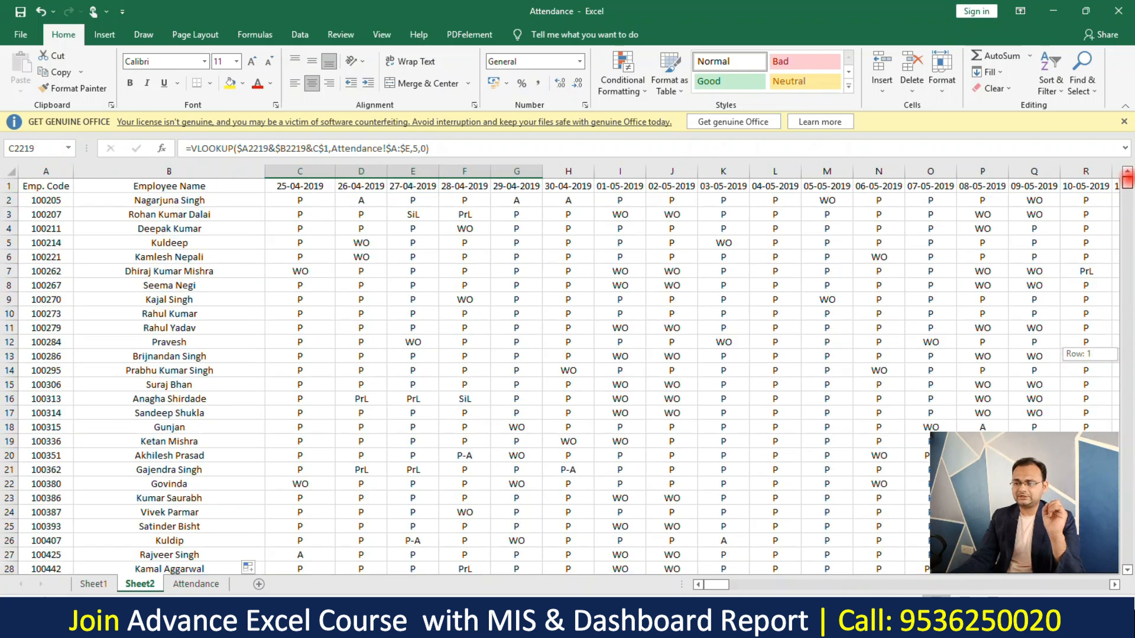
{"action": "left_click", "coordinate": [326, 202]}
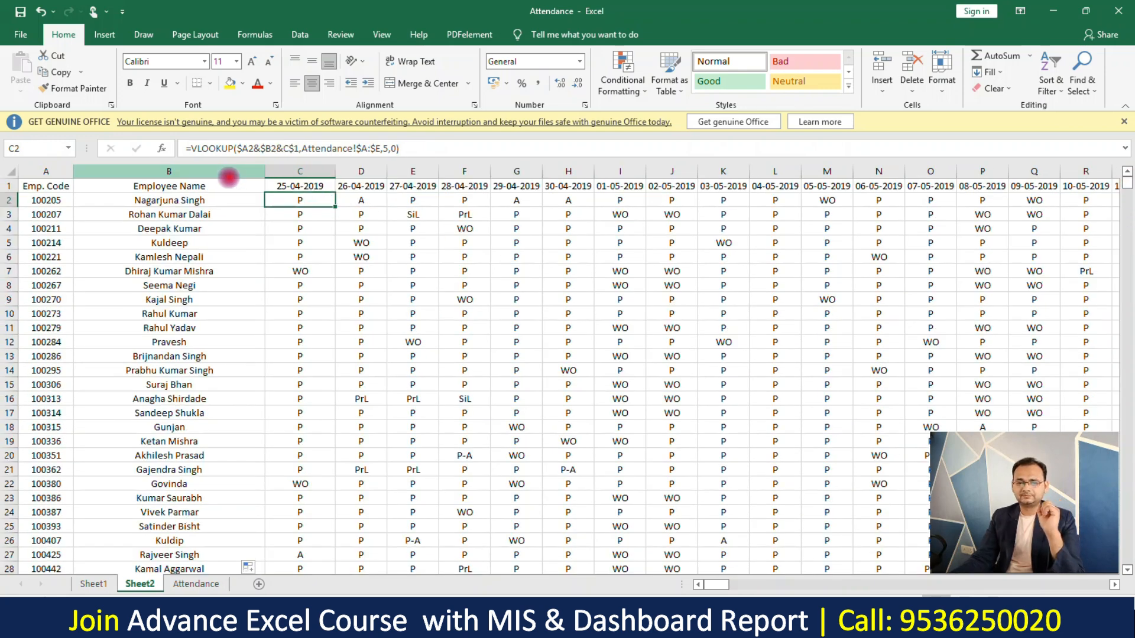
{"action": "left_click", "coordinate": [190, 149]}
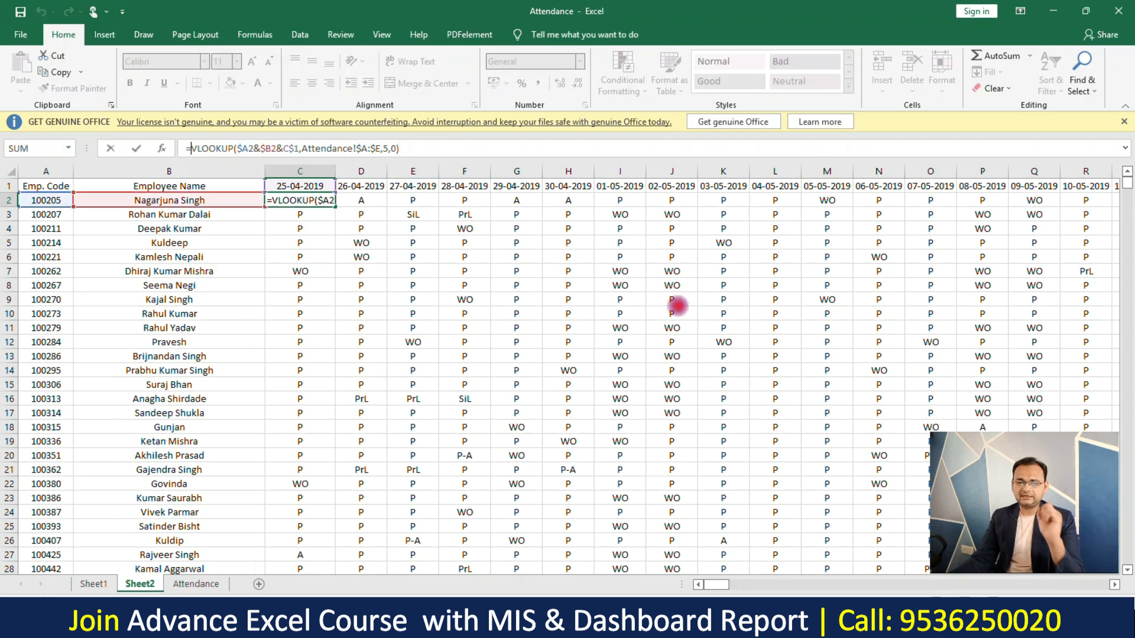
{"action": "type", "text": "IF"}
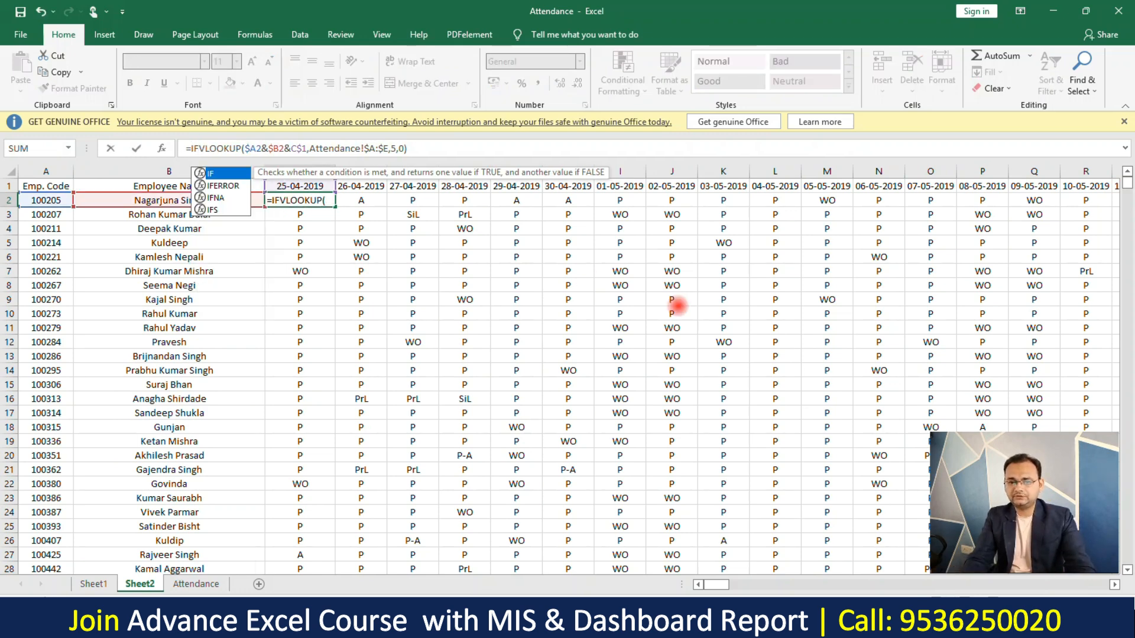
{"action": "key", "text": "Down"}
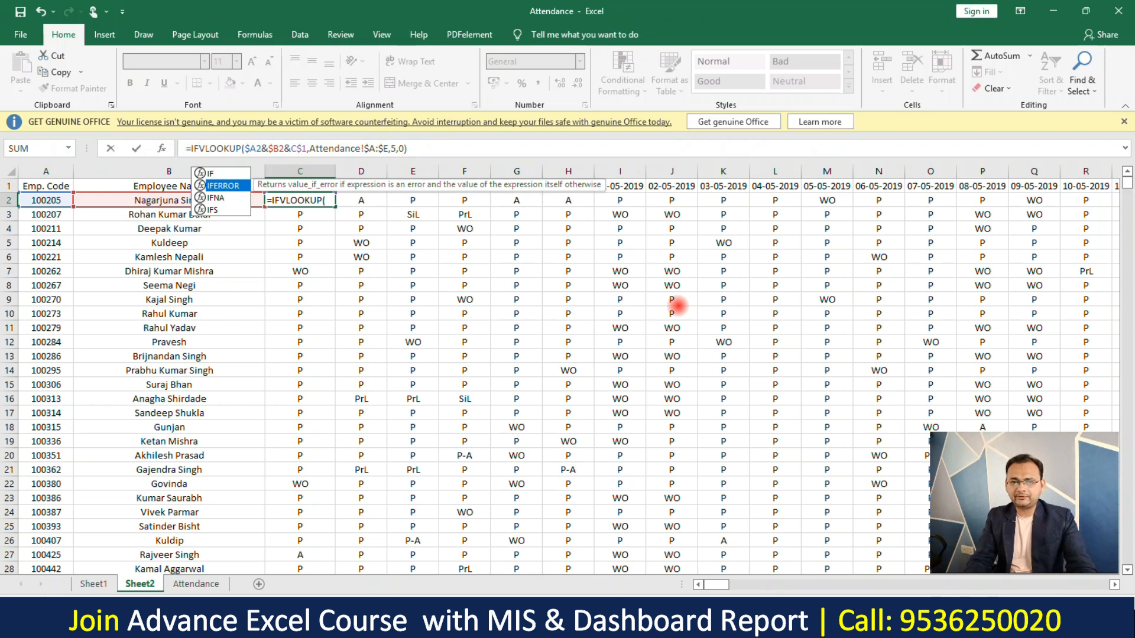
{"action": "key", "text": "Tab"}
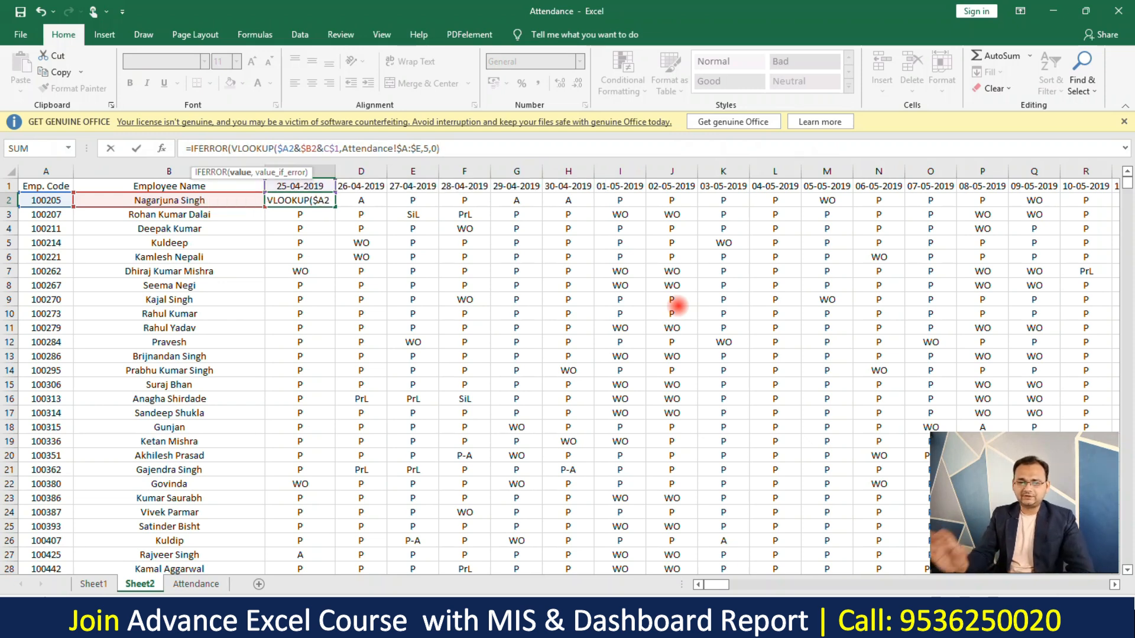
{"action": "left_click", "coordinate": [487, 142]}
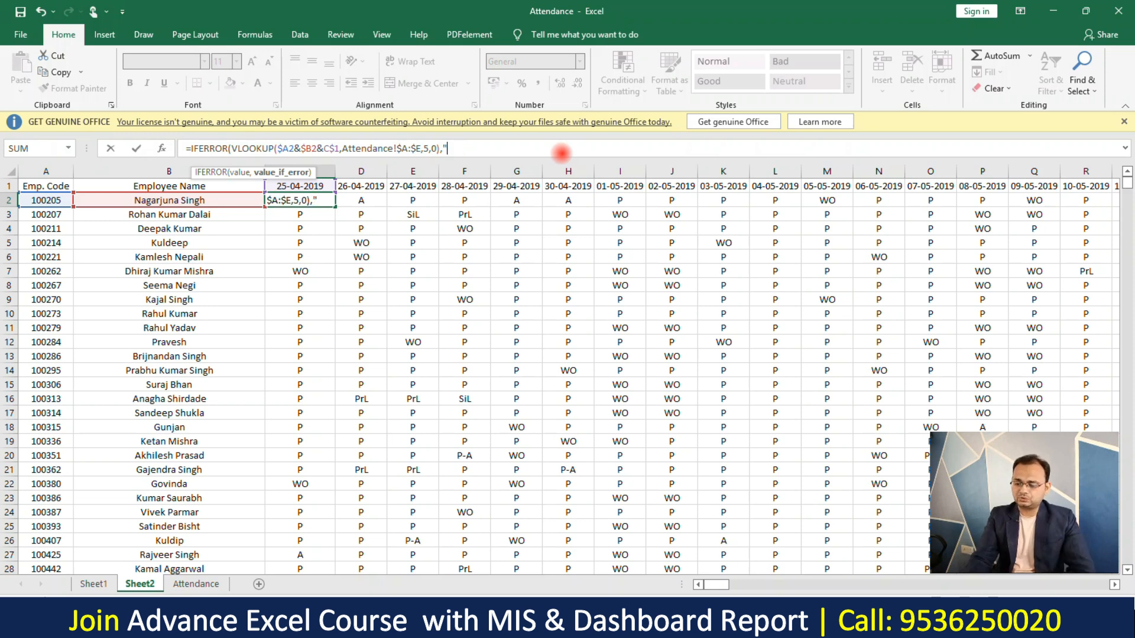
{"action": "type", "text": ")"}
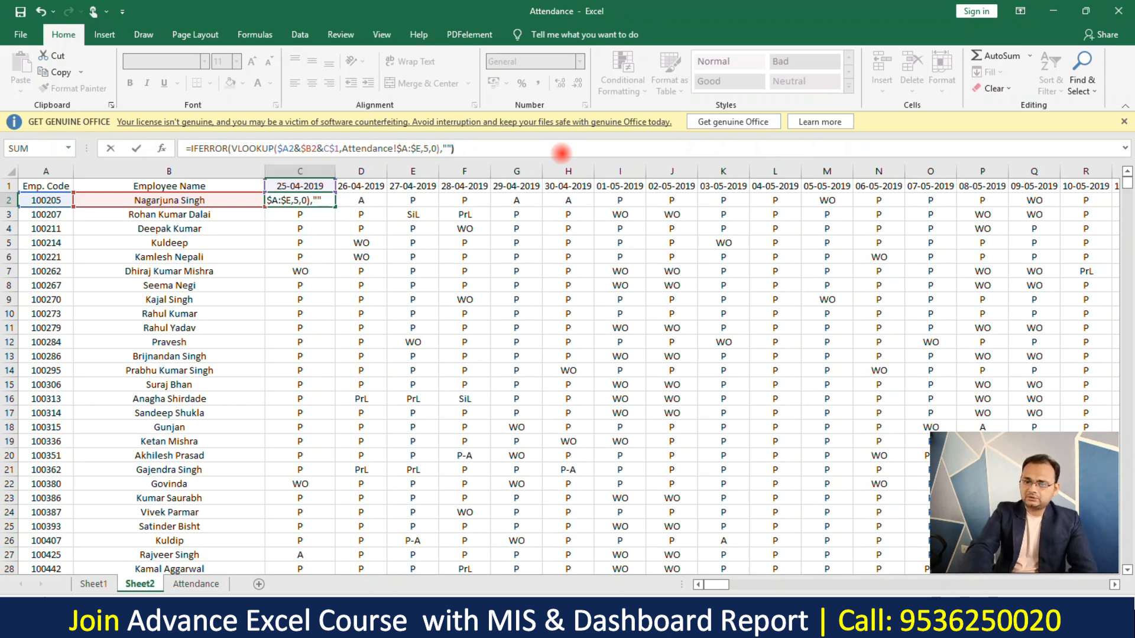
{"action": "key", "text": "Return"}
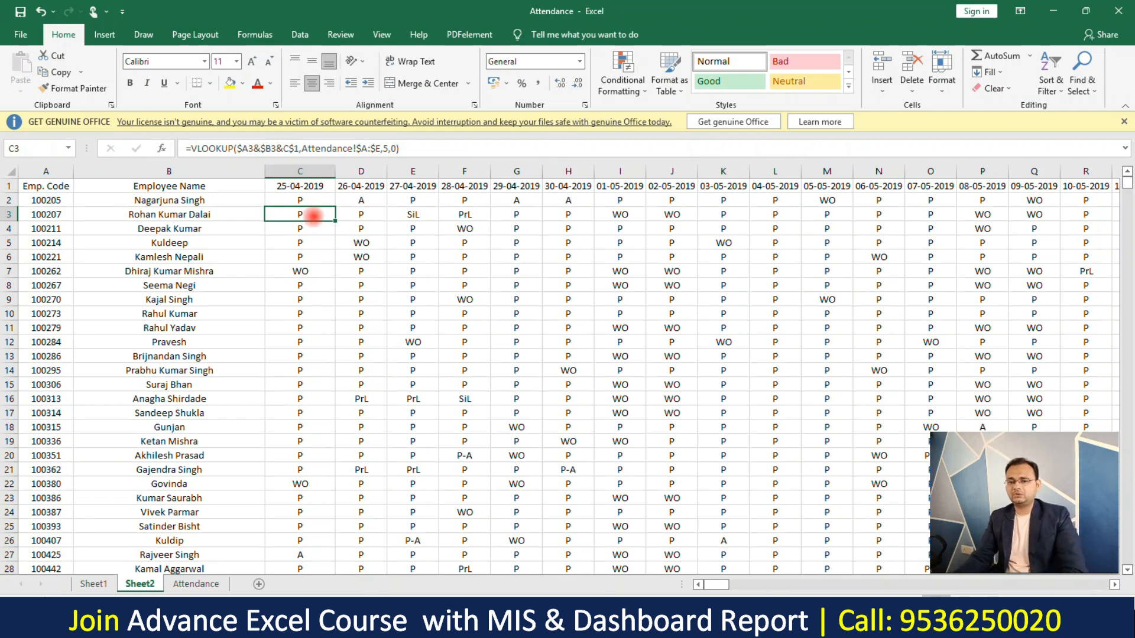
Fill the IFERROR formula from C2 across to the 25-05-2019 column, AG, and down all employee rows.
{"action": "left_click", "coordinate": [315, 201]}
{"action": "left_click_drag", "start_coordinate": [332, 207], "coordinate": [998, 204]}
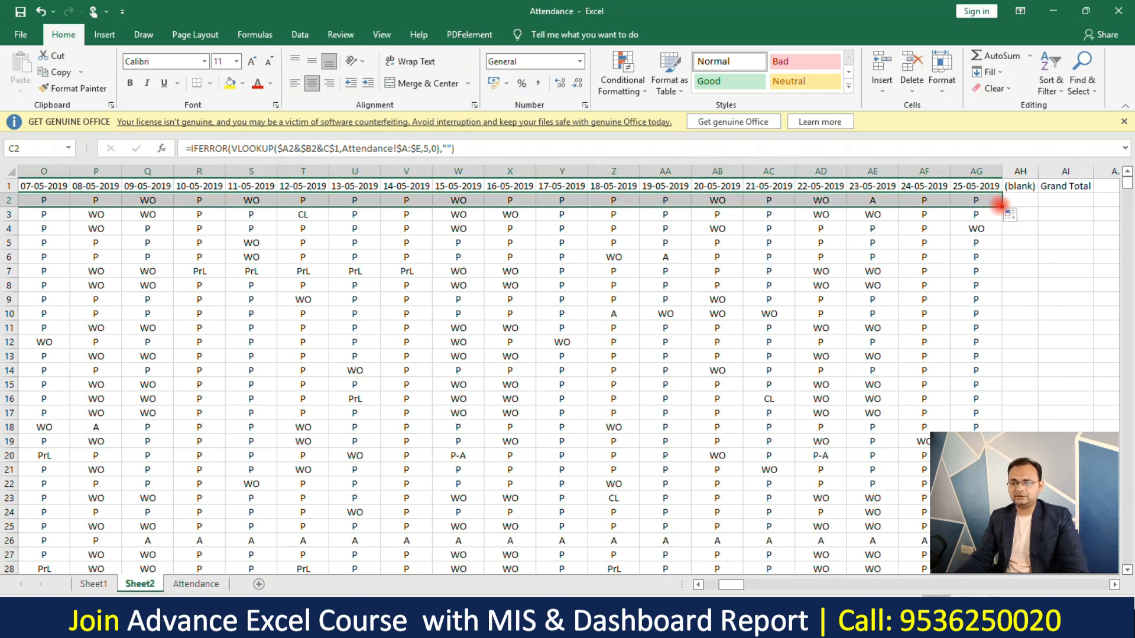
{"action": "double_click", "coordinate": [1000, 206]}
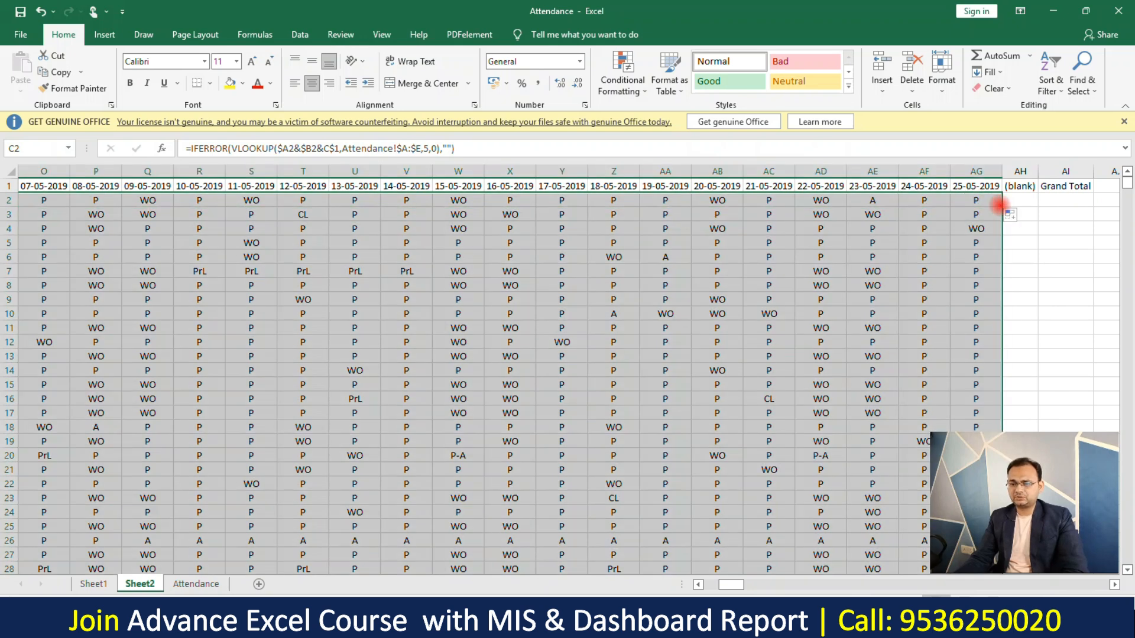
{"action": "key", "text": "ctrl+BackSpace"}
Check the filled IFERROR formulas in C16, in the last employee rows of column C, and along row 2413.
{"action": "left_click", "coordinate": [305, 401]}
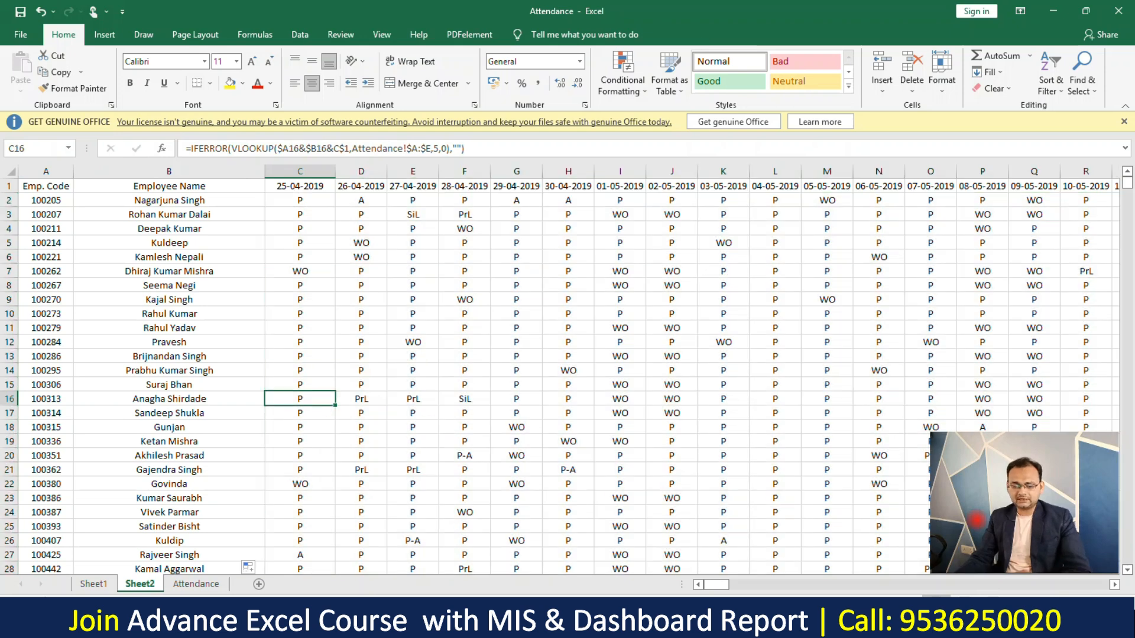
{"action": "key", "text": "ctrl+Down"}
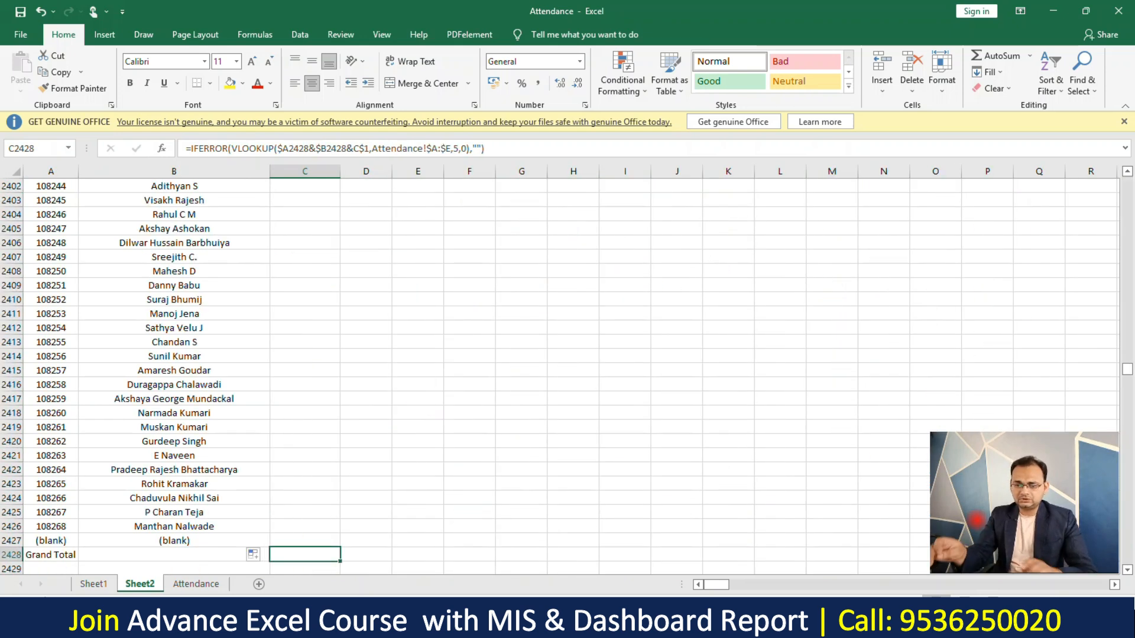
{"action": "left_click_drag", "start_coordinate": [299, 297], "coordinate": [324, 426]}
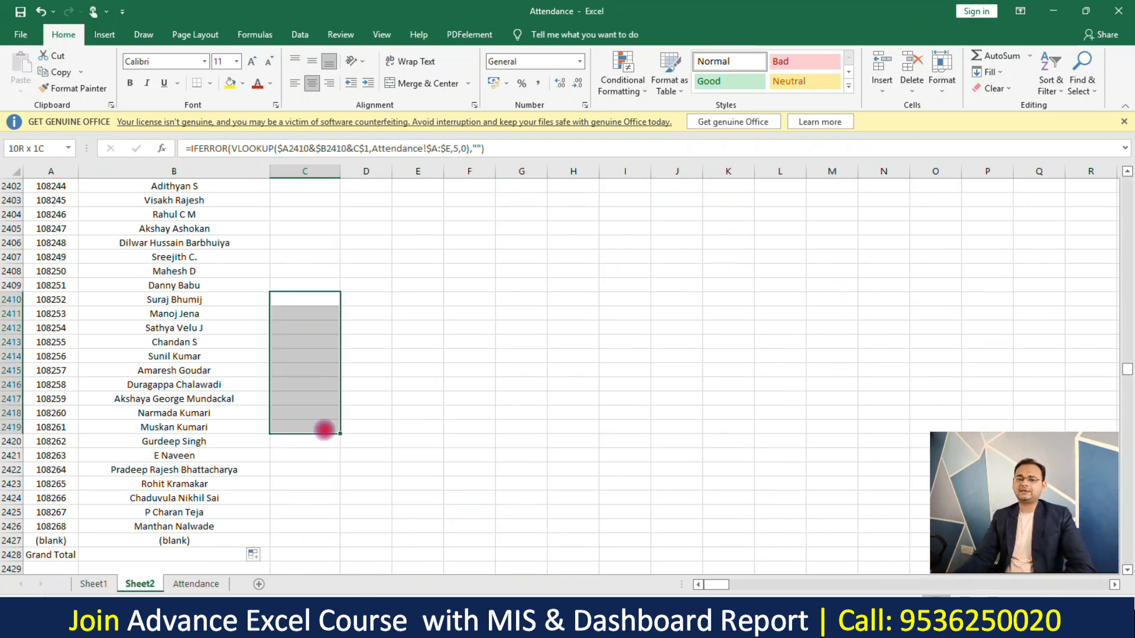
{"action": "left_click_drag", "start_coordinate": [207, 341], "coordinate": [258, 360]}
{"action": "left_click", "coordinate": [289, 336]}
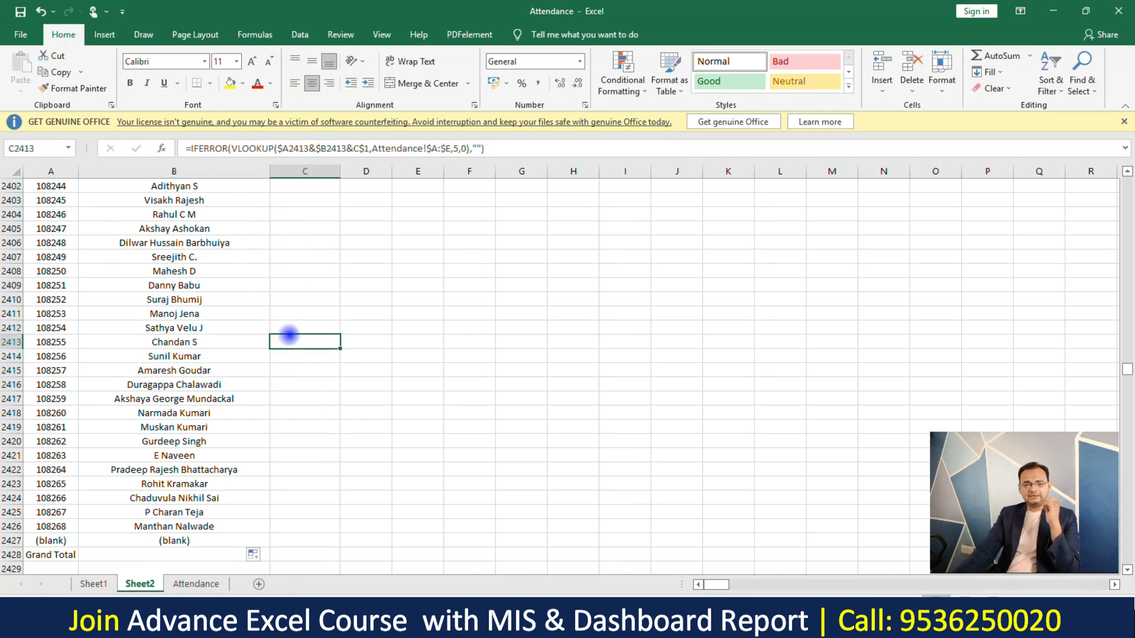
{"action": "key", "text": "Right"}
{"action": "key", "text": "Right"}
{"action": "key", "text": "Right"}
{"action": "key", "text": "Right"}
{"action": "key", "text": "Right"}
{"action": "key", "text": "Right"}
{"action": "key", "text": "Right"}
{"action": "key", "text": "Right"}
{"action": "key", "text": "Right"}
{"action": "key", "text": "Right"}
{"action": "key", "text": "Right"}
{"action": "key", "text": "Right"}
{"action": "key", "text": "Right"}
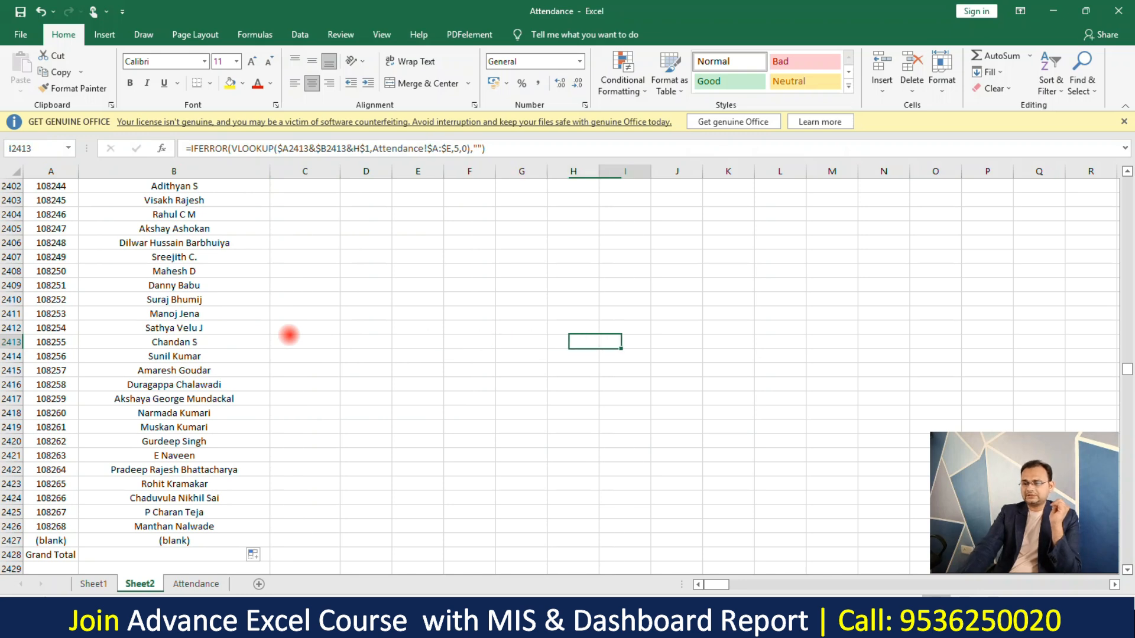
Examine the filled results along row 2413 through the last date columns, down column AE to row 2420, and at the date headers.
{"action": "key", "text": "Right"}
{"action": "key", "text": "Right"}
{"action": "key", "text": "Right"}
{"action": "key", "text": "Right"}
{"action": "key", "text": "Right"}
{"action": "key", "text": "Right"}
{"action": "key", "text": "Right"}
{"action": "key", "text": "Right"}
{"action": "key", "text": "Right"}
{"action": "key", "text": "Right"}
{"action": "key", "text": "Right"}
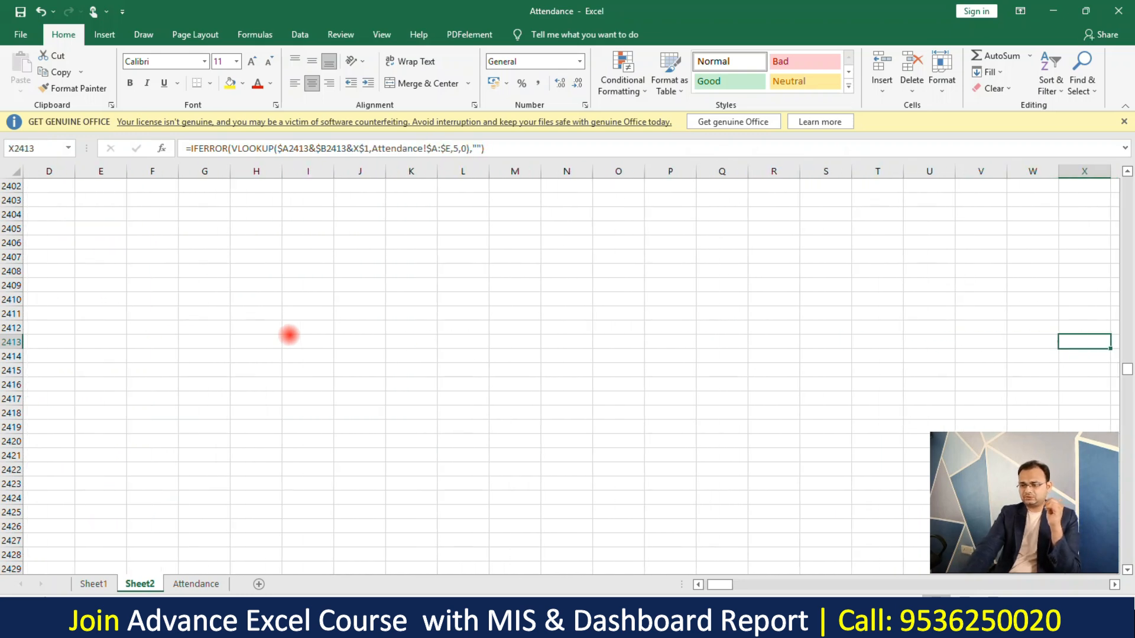
{"action": "key", "text": "Right"}
{"action": "key", "text": "Right"}
{"action": "key", "text": "Right"}
{"action": "key", "text": "Right"}
{"action": "key", "text": "Right"}
{"action": "key", "text": "Right"}
{"action": "key", "text": "Right"}
{"action": "key", "text": "Right"}
{"action": "key", "text": "Right"}
{"action": "key", "text": "Right"}
{"action": "key", "text": "Right"}
{"action": "key", "text": "Right"}
{"action": "key", "text": "Right"}
{"action": "key", "text": "Right"}
{"action": "key", "text": "Right"}
{"action": "key", "text": "Left"}
{"action": "key", "text": "Left"}
{"action": "key", "text": "Left"}
{"action": "key", "text": "Left"}
{"action": "key", "text": "Left"}
{"action": "key", "text": "Left"}
{"action": "key", "text": "Left"}
{"action": "key", "text": "Left"}
{"action": "key", "text": "Left"}
{"action": "key", "text": "Left"}
{"action": "key", "text": "Left"}
{"action": "key", "text": "Down"}
{"action": "key", "text": "Down"}
{"action": "key", "text": "Down"}
{"action": "key", "text": "Down"}
{"action": "key", "text": "Down"}
{"action": "key", "text": "Down"}
{"action": "key", "text": "Down"}
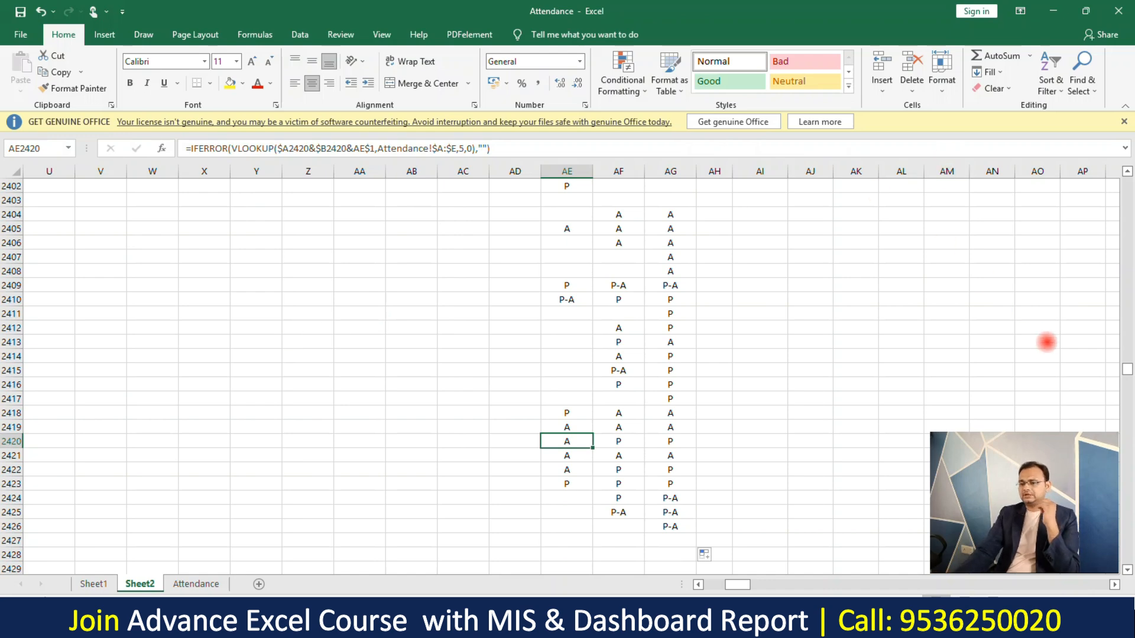
{"action": "left_click_drag", "start_coordinate": [1126, 369], "coordinate": [1126, 177]}
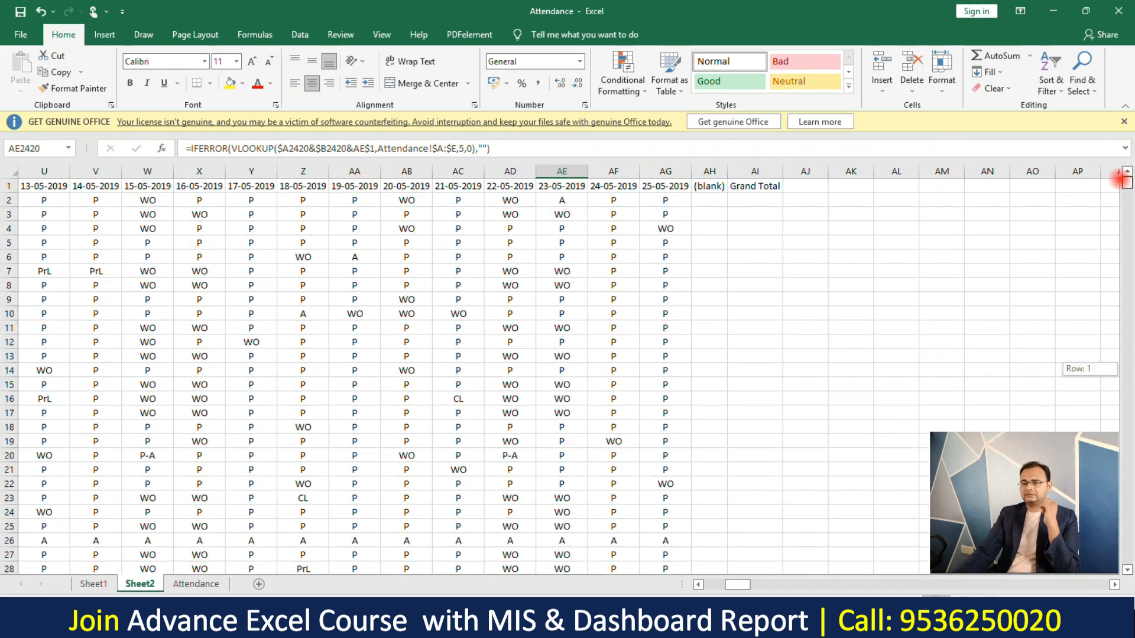
{"action": "left_click", "coordinate": [562, 186]}
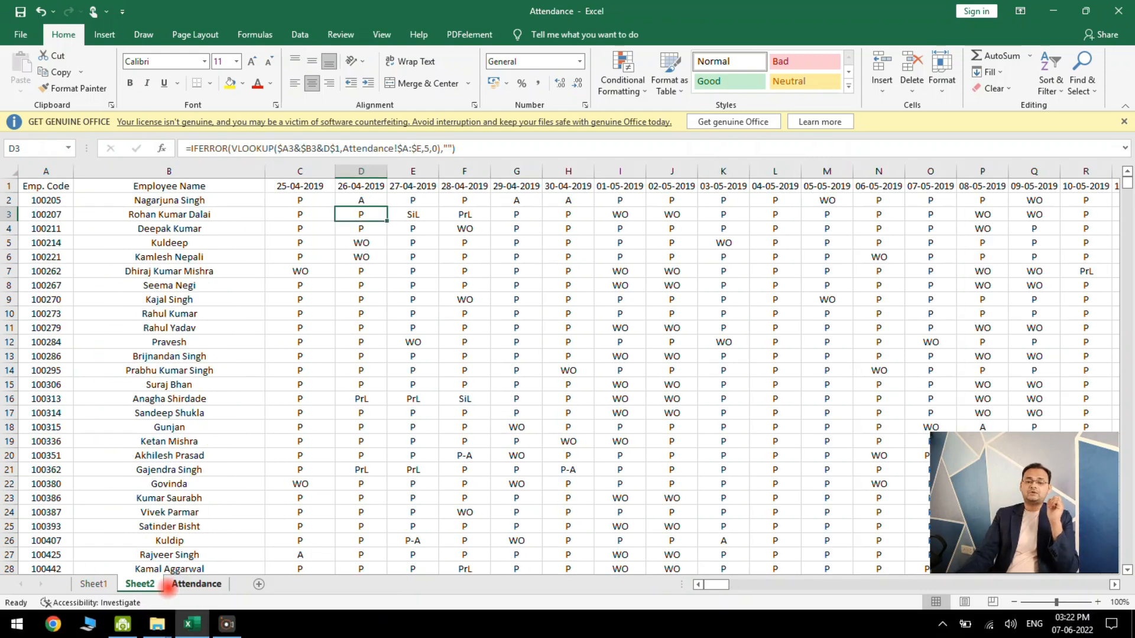
Review the Merge column on the Attendance sheet against the Employee Name column and filled statuses on Sheet2.
{"action": "left_click", "coordinate": [184, 583]}
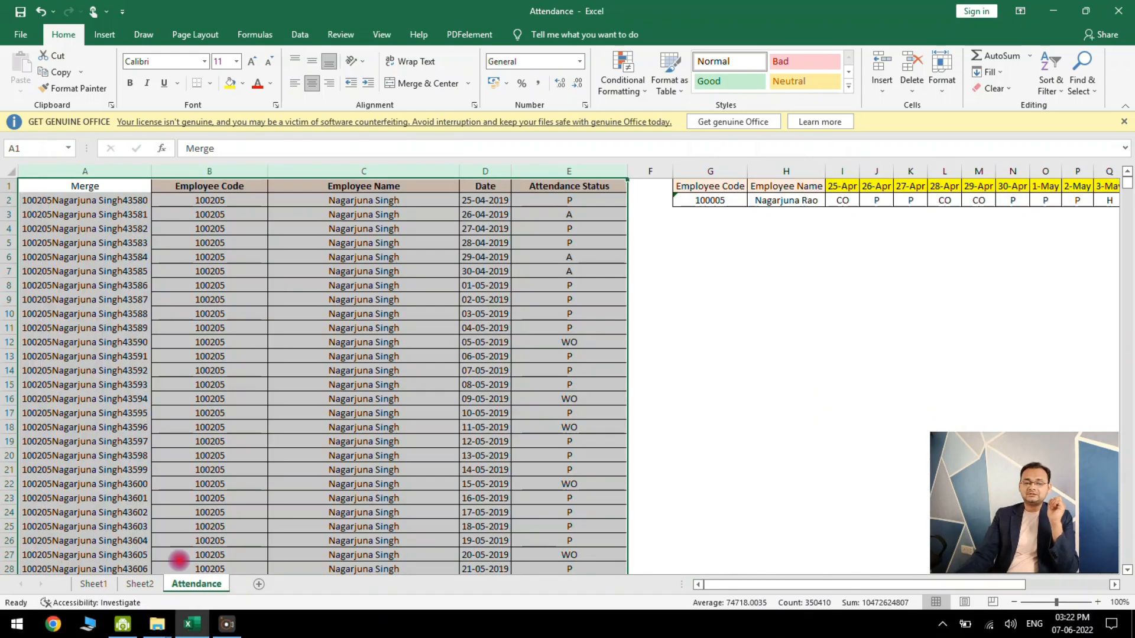
{"action": "left_click", "coordinate": [117, 170]}
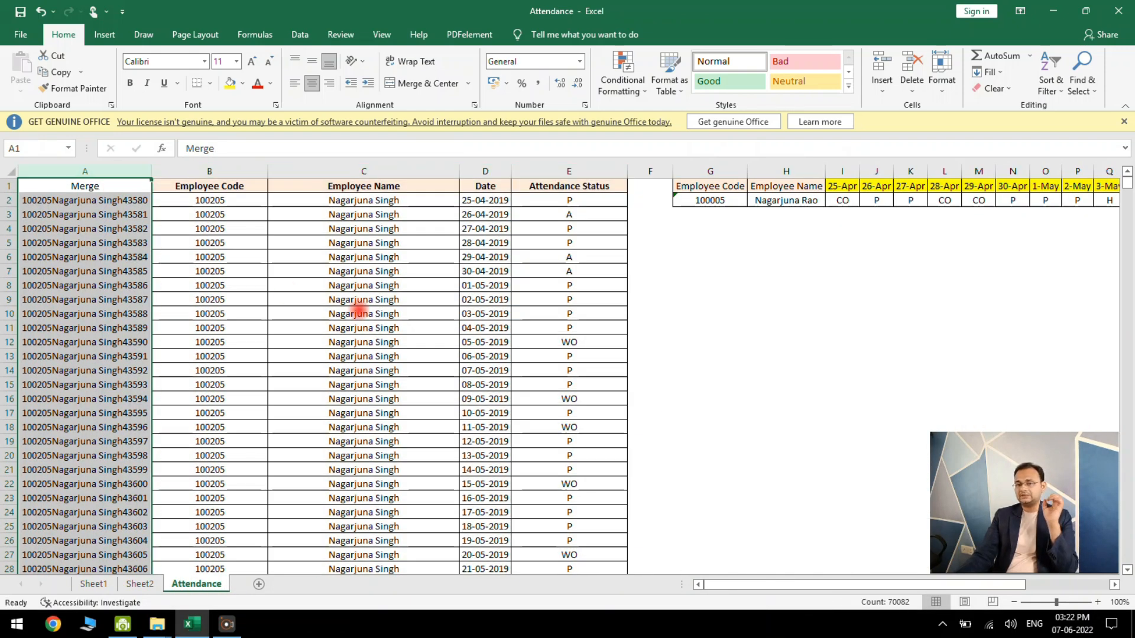
{"action": "left_click", "coordinate": [151, 583]}
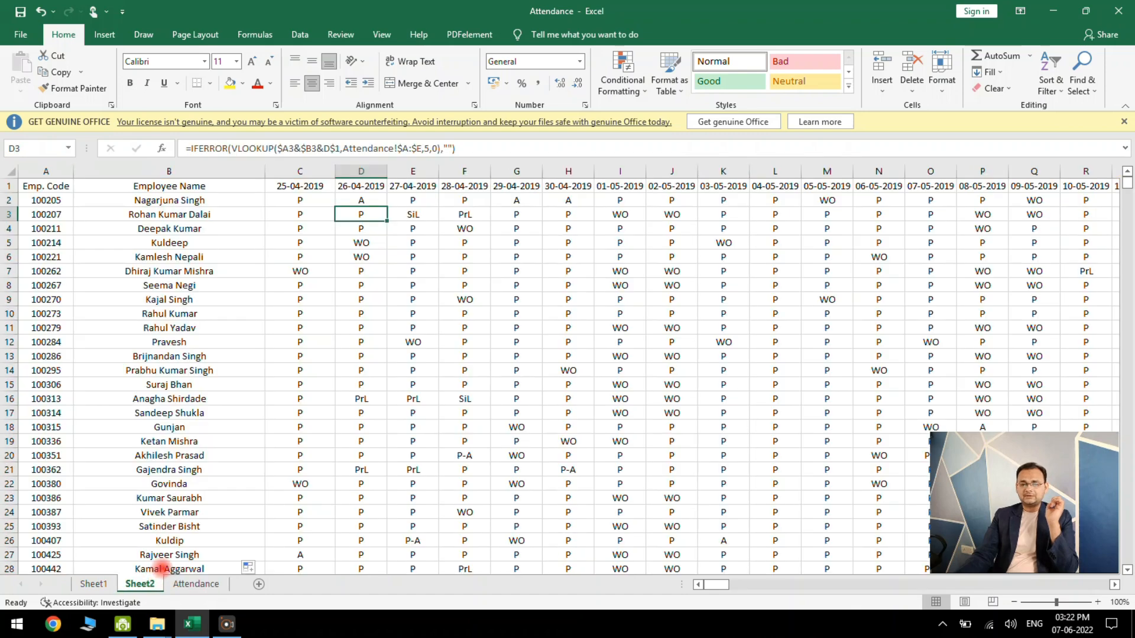
{"action": "left_click", "coordinate": [229, 171]}
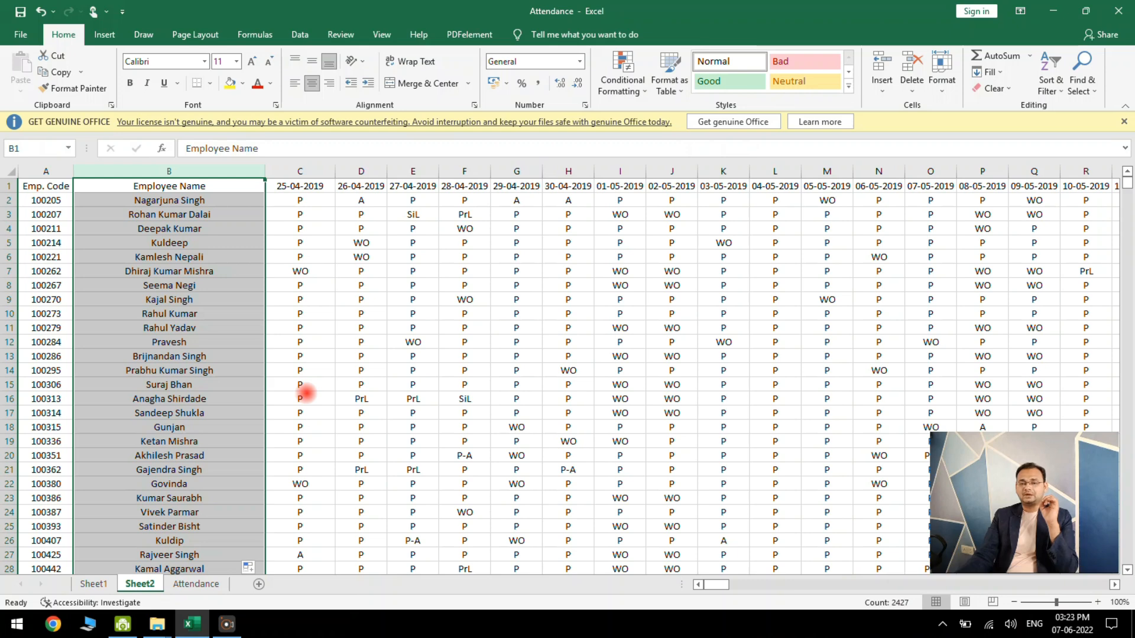
{"action": "left_click", "coordinate": [305, 392]}
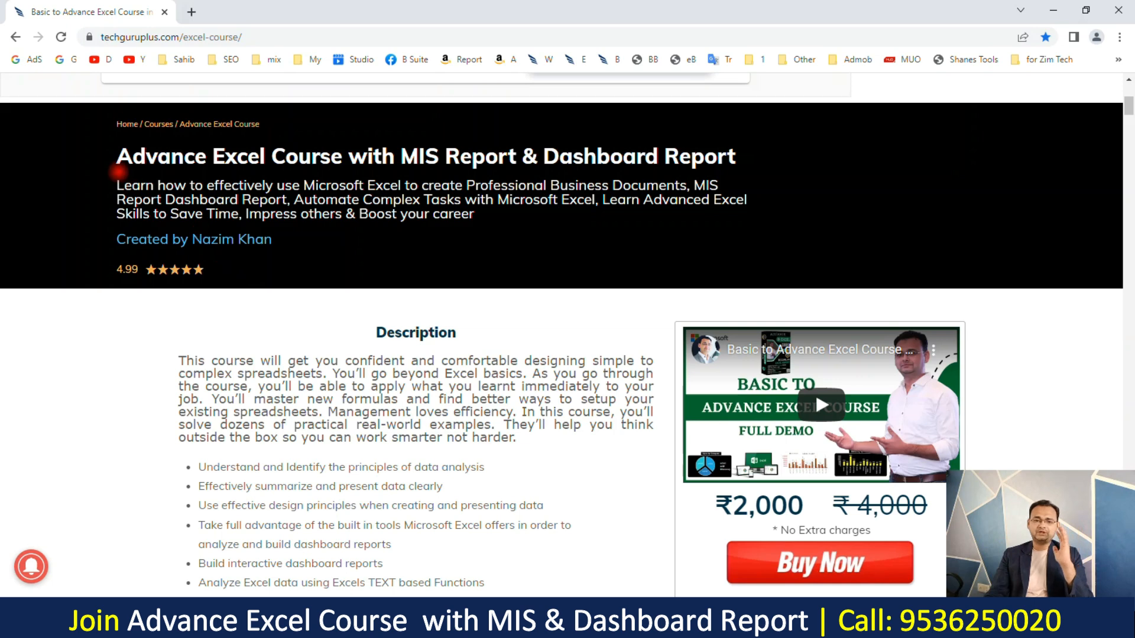
Switch to the Advance Excel Course page in Chrome and read its title, the Table of Content download area and the first chapters.
{"action": "left_click_drag", "start_coordinate": [121, 157], "coordinate": [676, 186]}
{"action": "left_click", "coordinate": [505, 393]}
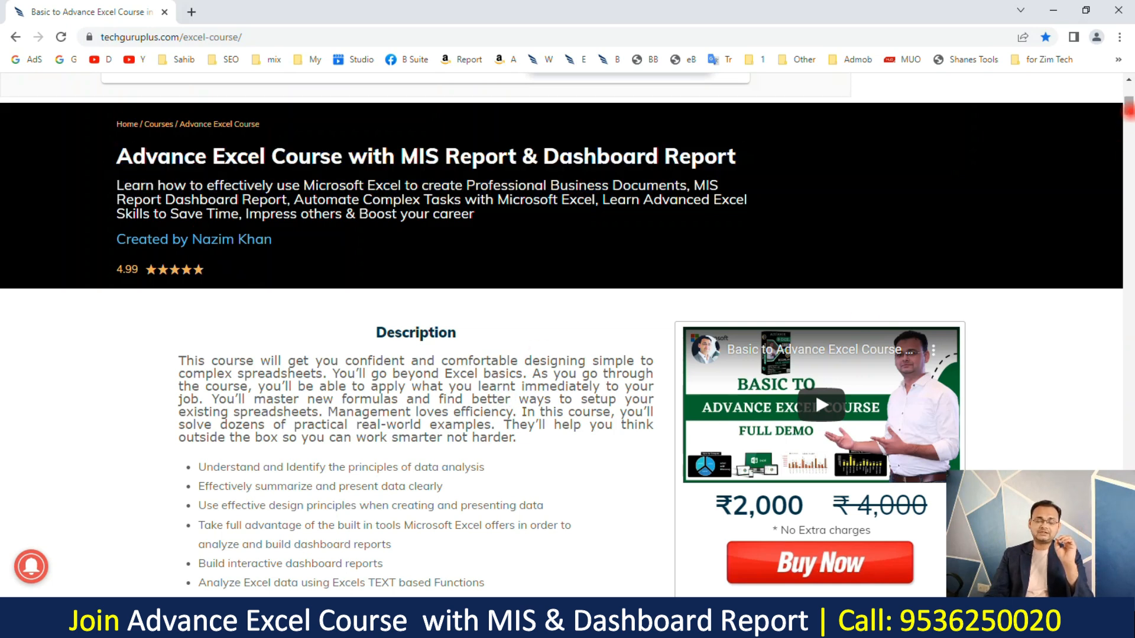
{"action": "left_click_drag", "start_coordinate": [1128, 108], "coordinate": [1128, 147]}
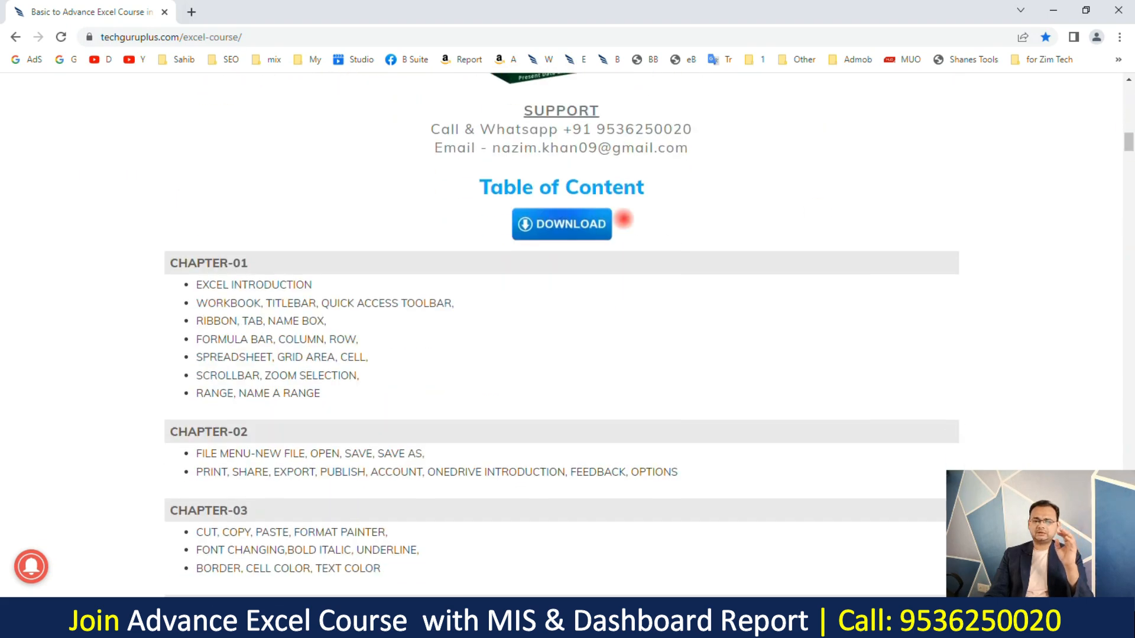
{"action": "left_click_drag", "start_coordinate": [187, 263], "coordinate": [227, 263]}
{"action": "left_click_drag", "start_coordinate": [220, 451], "coordinate": [319, 489]}
{"action": "left_click", "coordinate": [853, 258]}
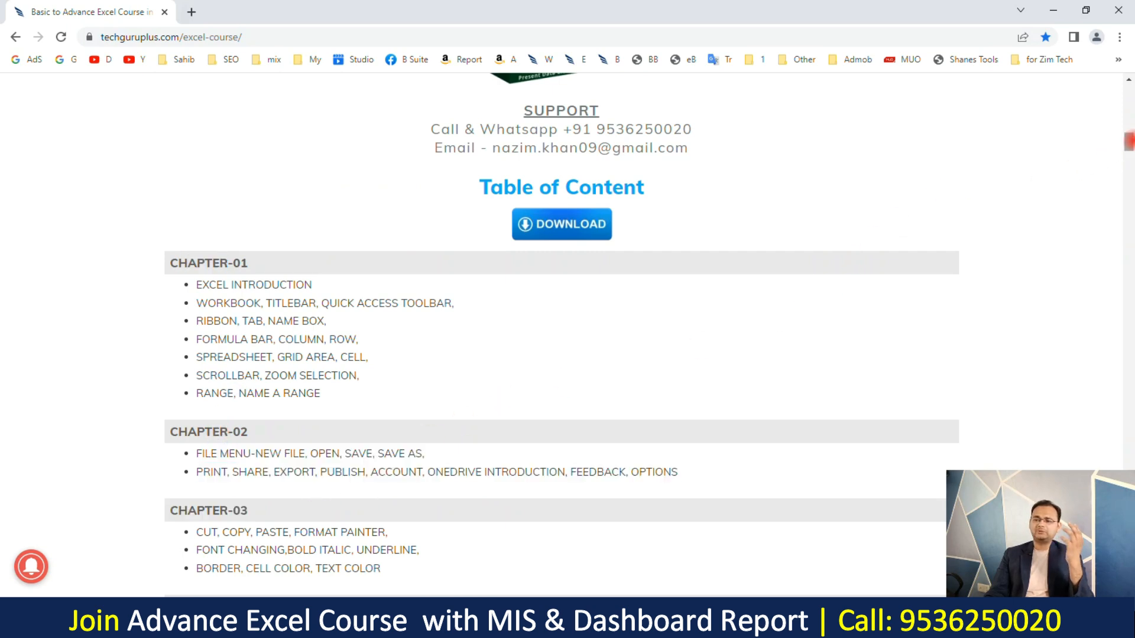
{"action": "left_click_drag", "start_coordinate": [489, 201], "coordinate": [608, 234]}
{"action": "left_click", "coordinate": [674, 234]}
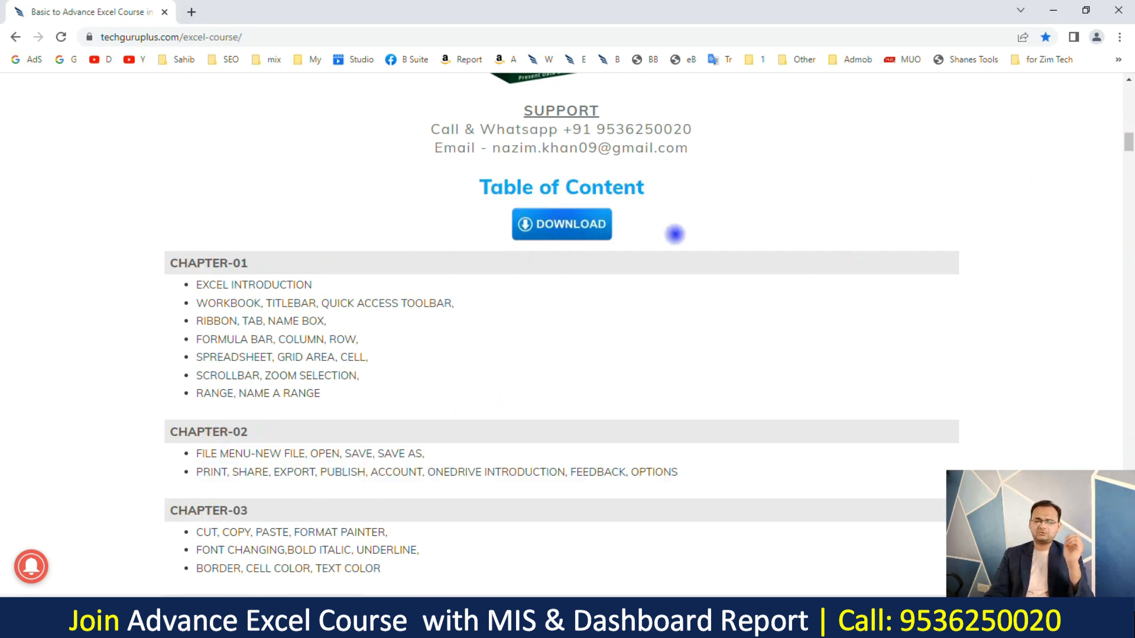
Examine the MIS REPORT chapters further down the course's table of contents, around Chapter 87 to Chapter 90.
{"action": "left_click_drag", "start_coordinate": [1126, 133], "coordinate": [1104, 388]}
{"action": "left_click_drag", "start_coordinate": [218, 167], "coordinate": [342, 221]}
{"action": "left_click", "coordinate": [353, 266]}
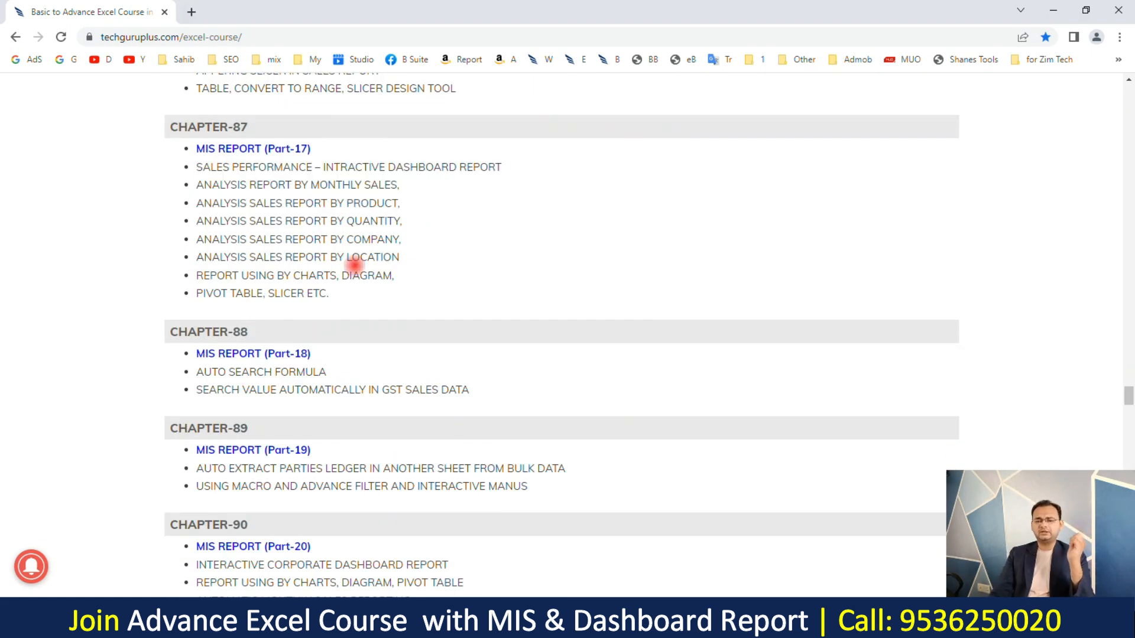